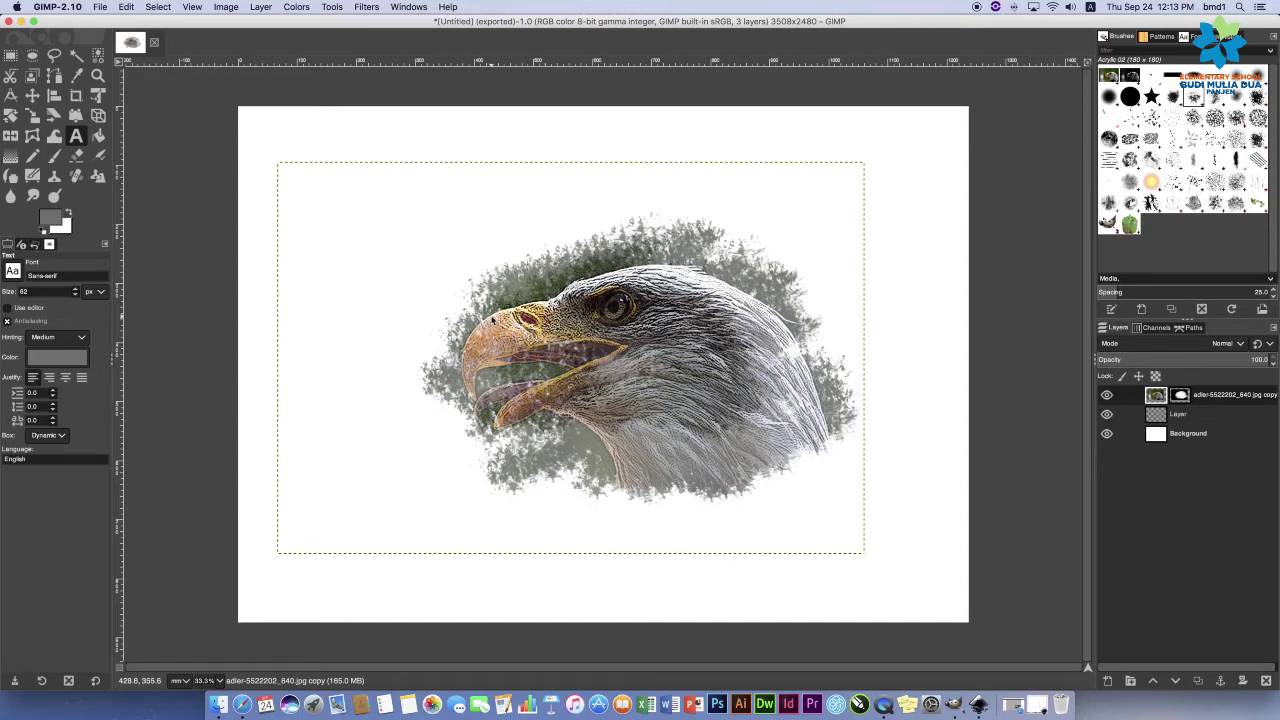
Create a new blank image from the A4 (300 ppi) template in landscape orientation.
click(126, 7)
click(150, 30)
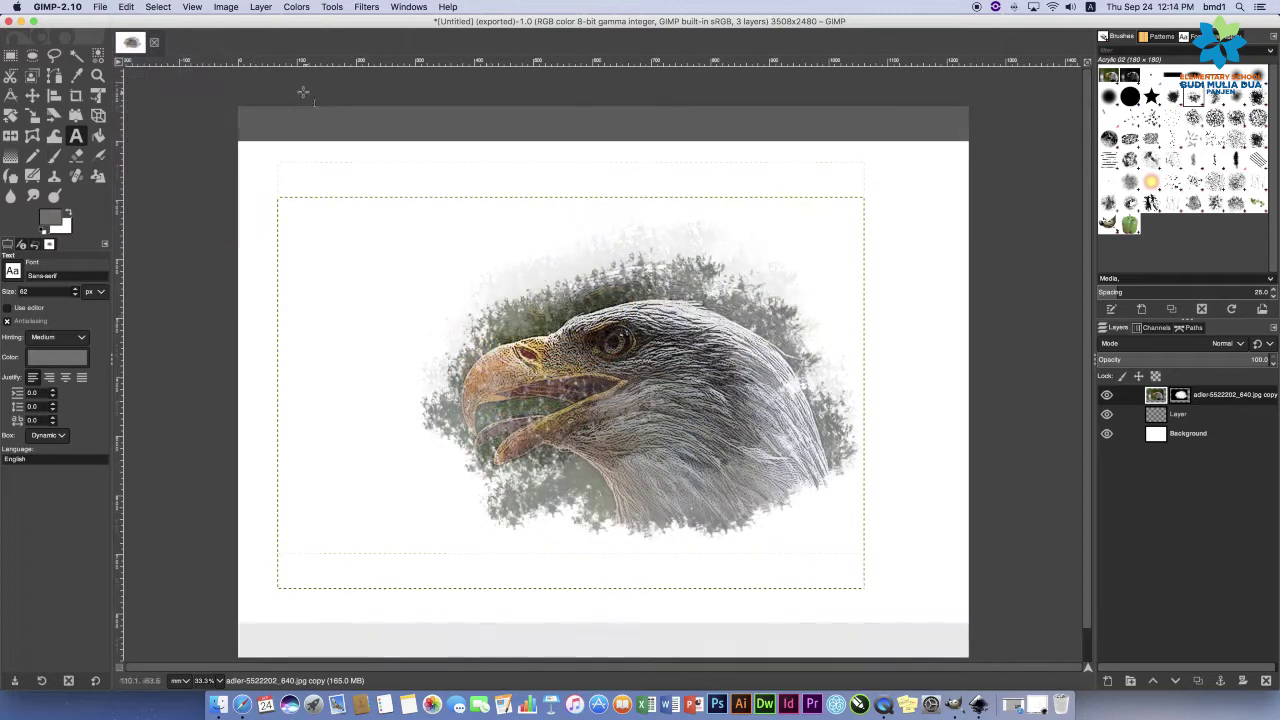
click(101, 8)
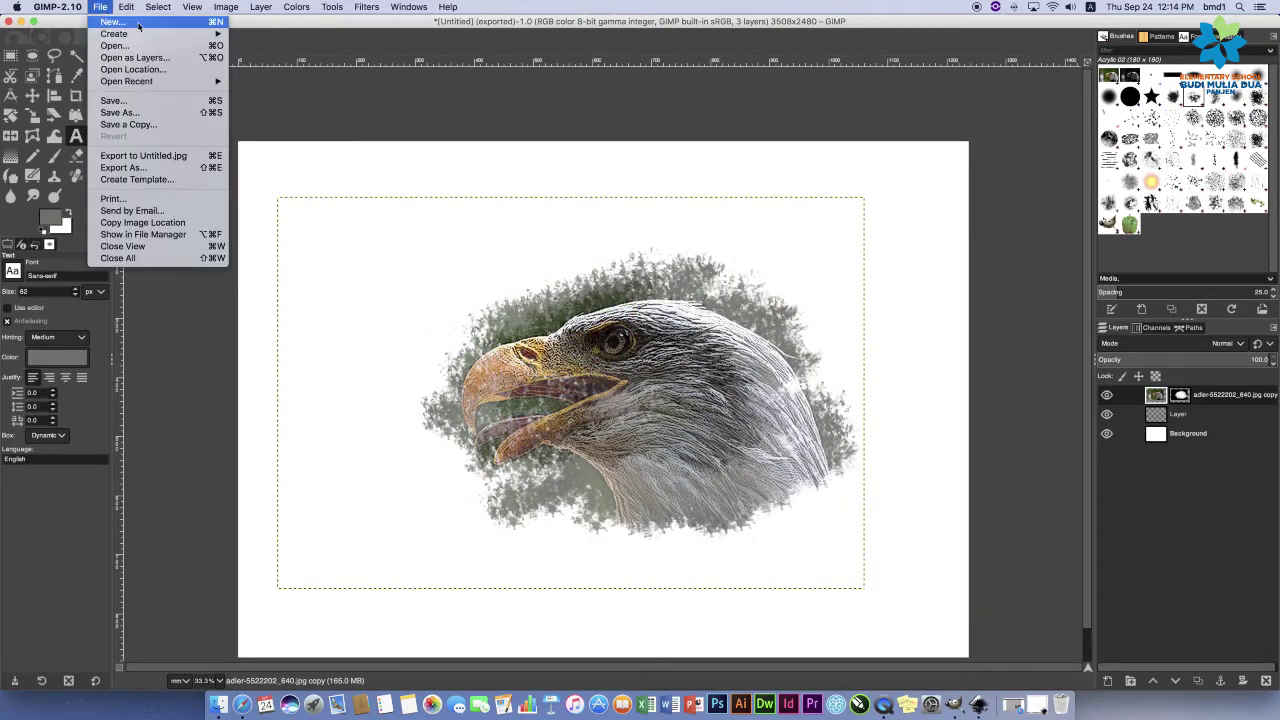
click(175, 24)
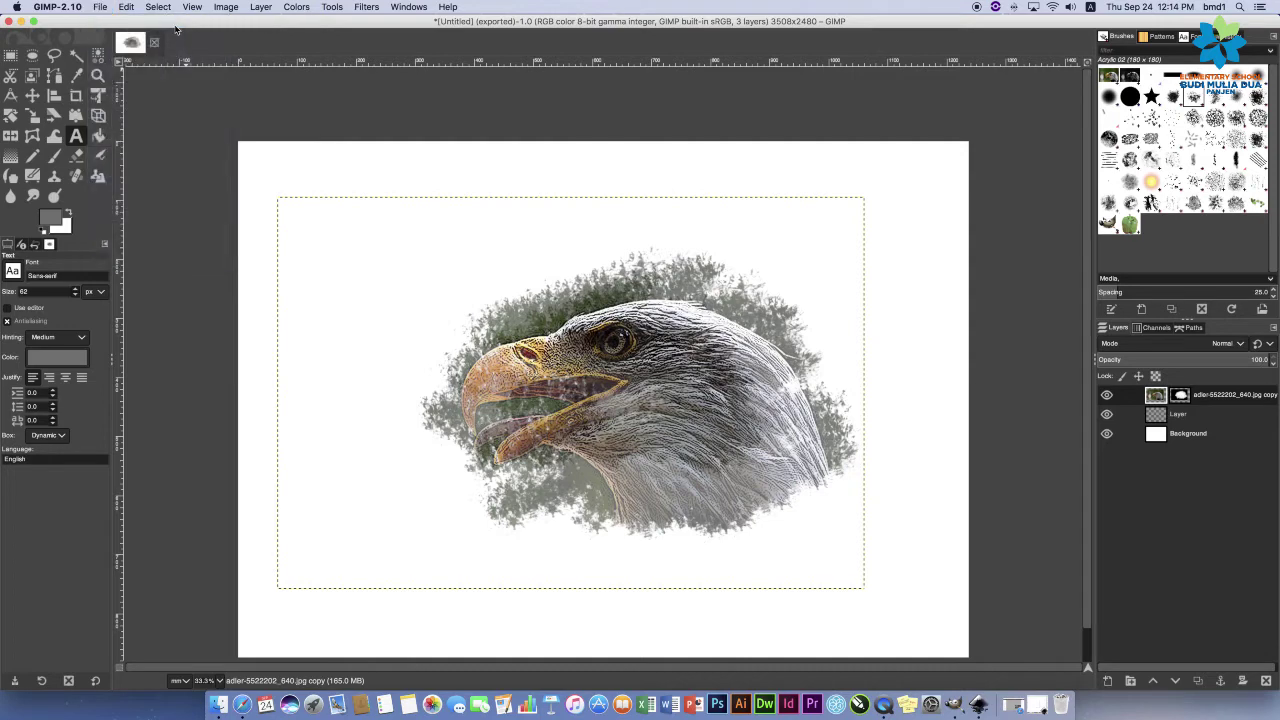
click(672, 236)
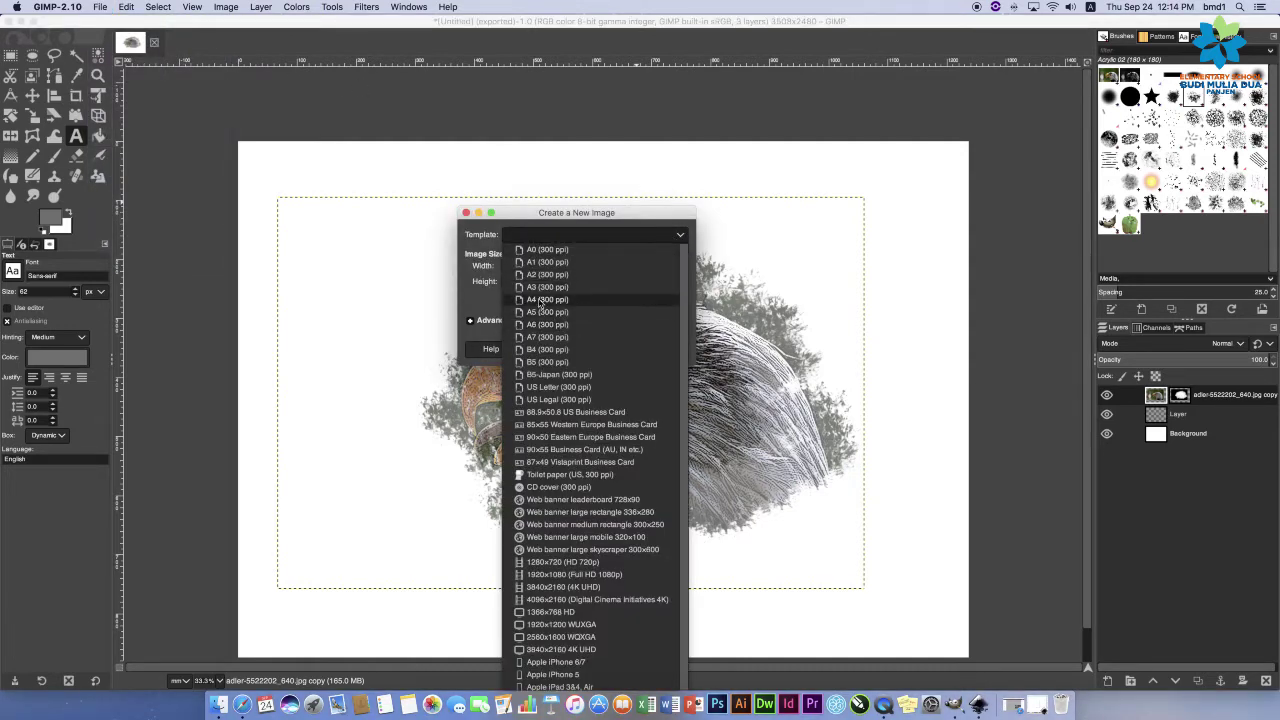
click(558, 300)
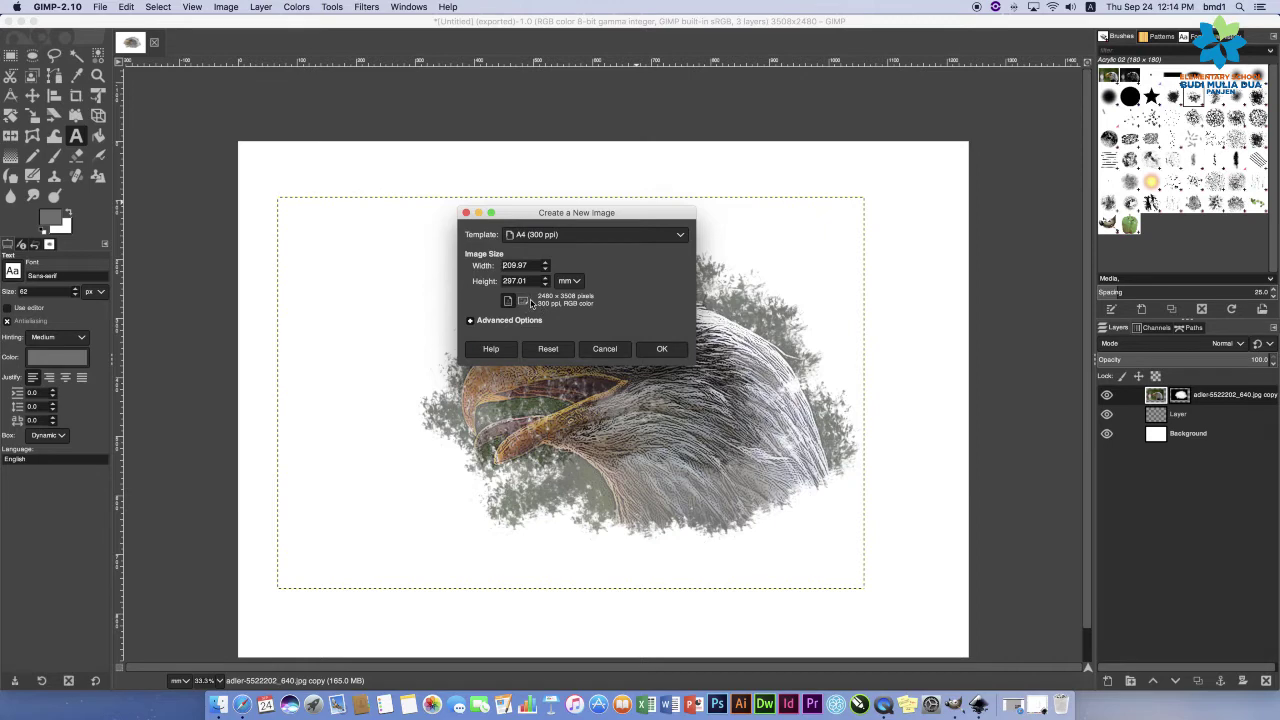
click(523, 302)
click(663, 349)
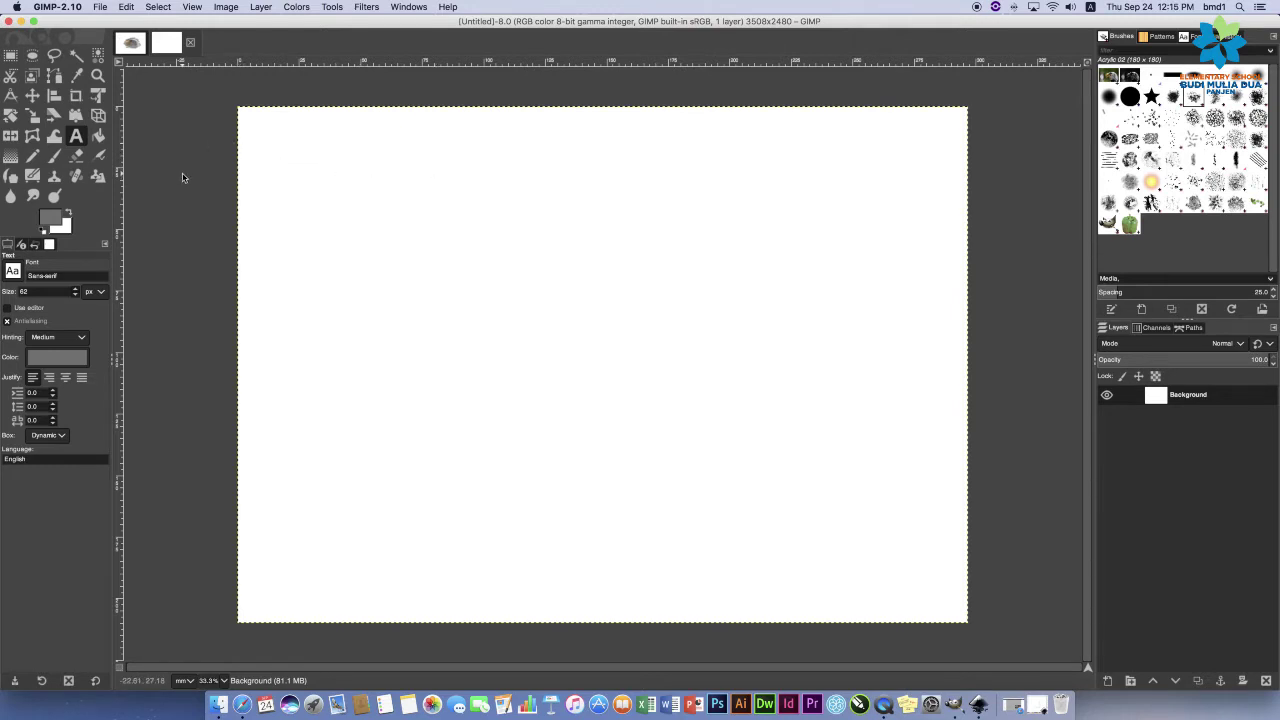
Open the eagle photo adler-5522202_640.jpg from the Downloads folder as a separate image.
click(101, 8)
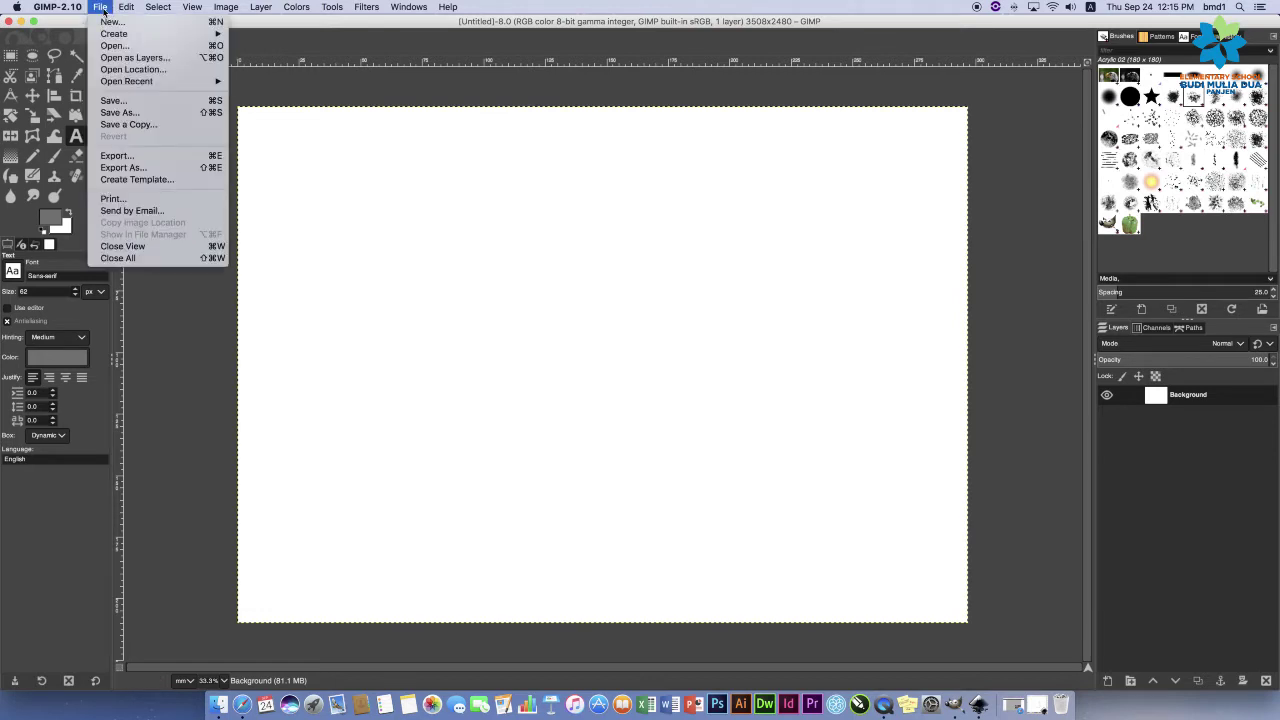
click(146, 46)
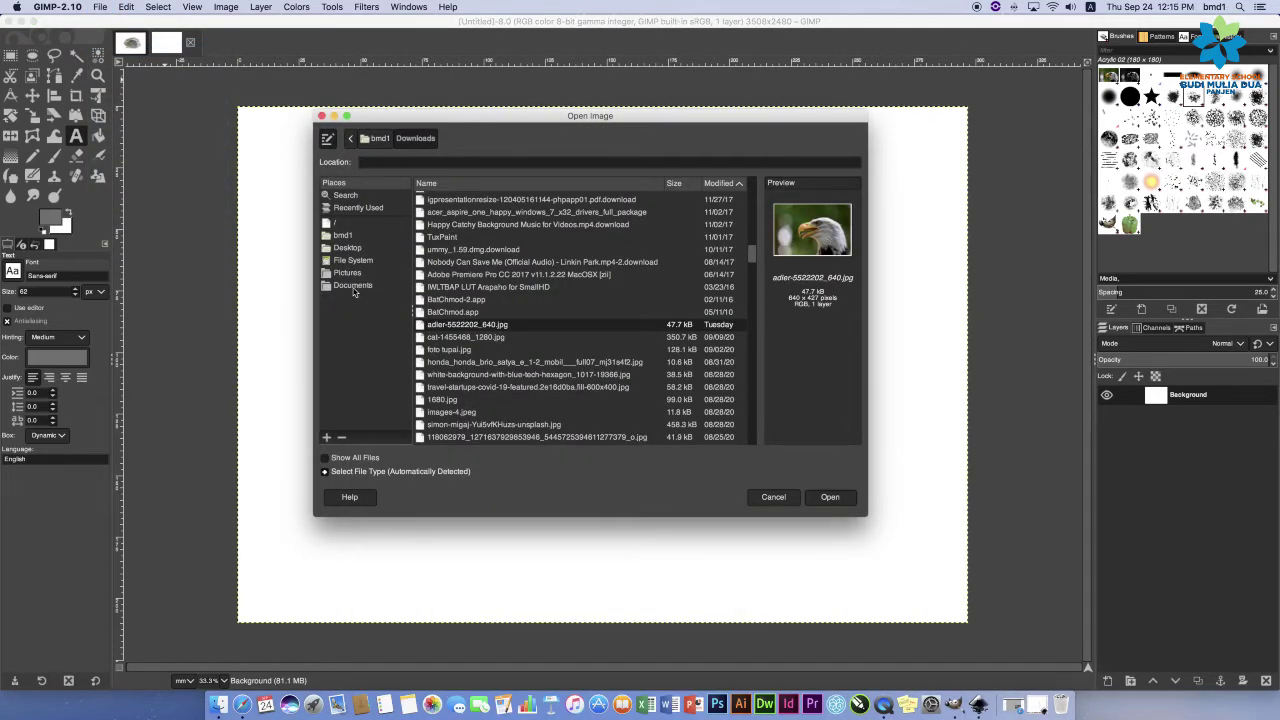
click(350, 286)
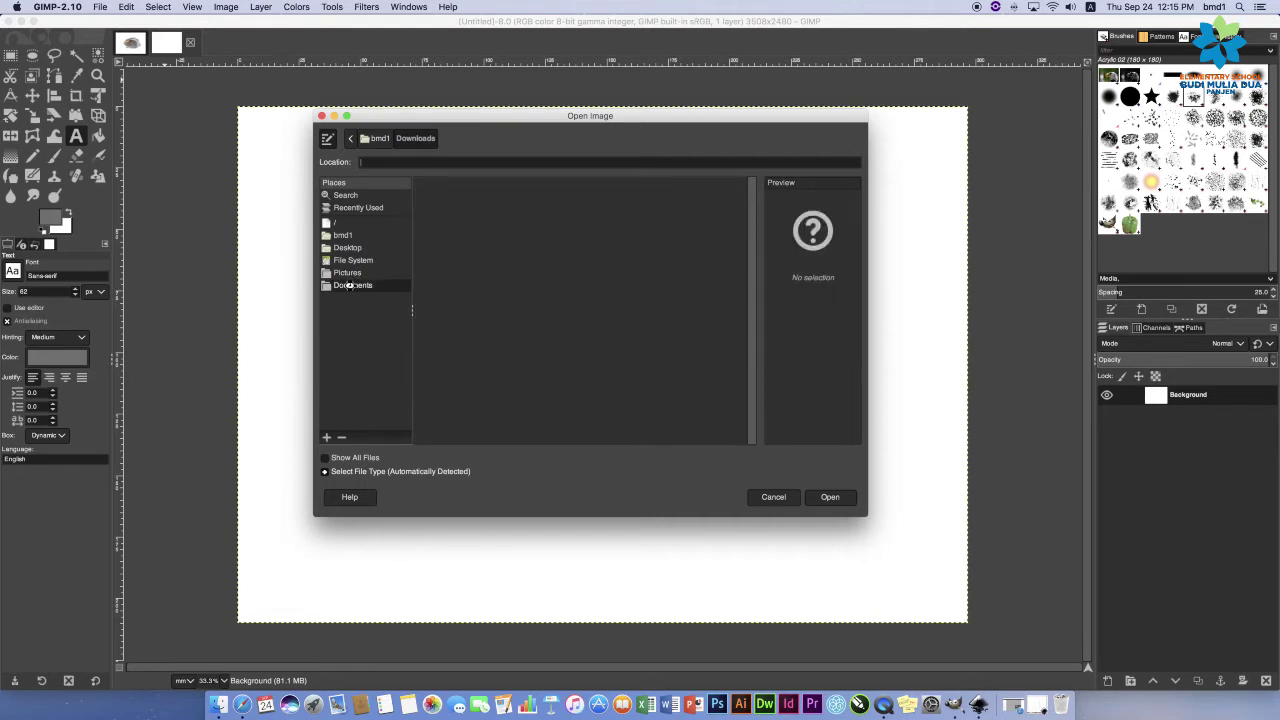
click(348, 224)
click(348, 236)
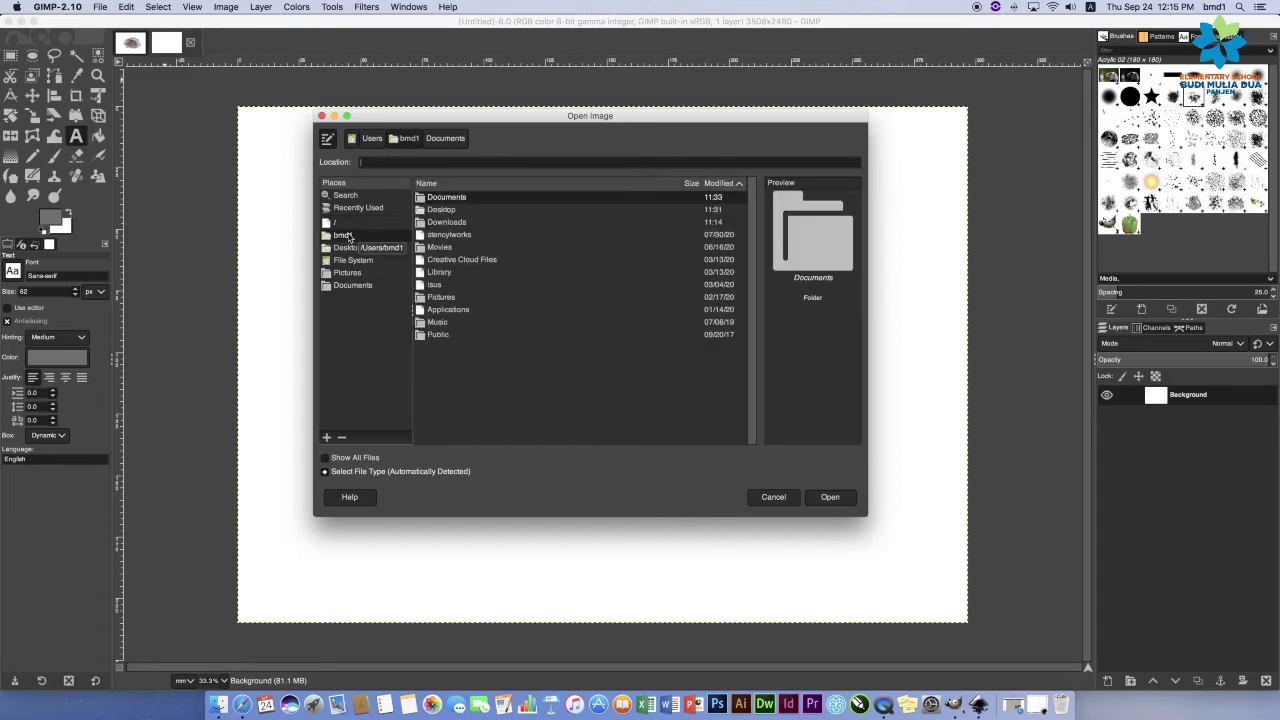
click(456, 222)
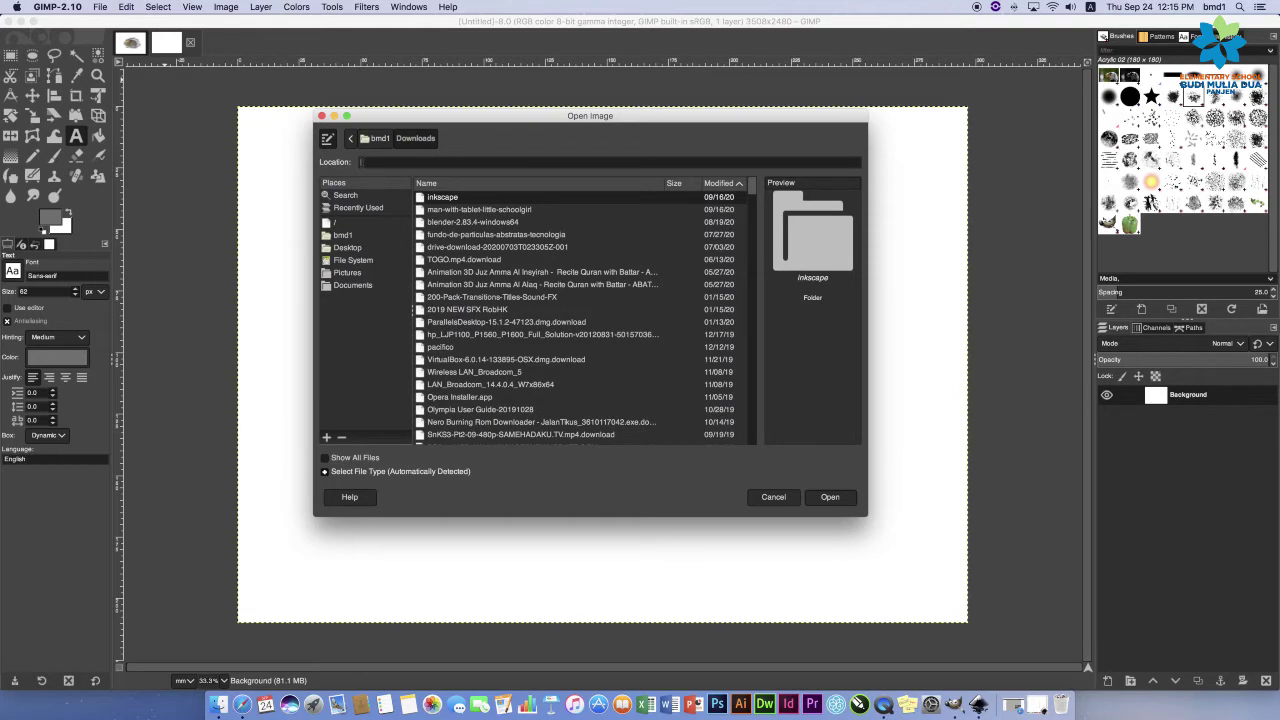
text(d)
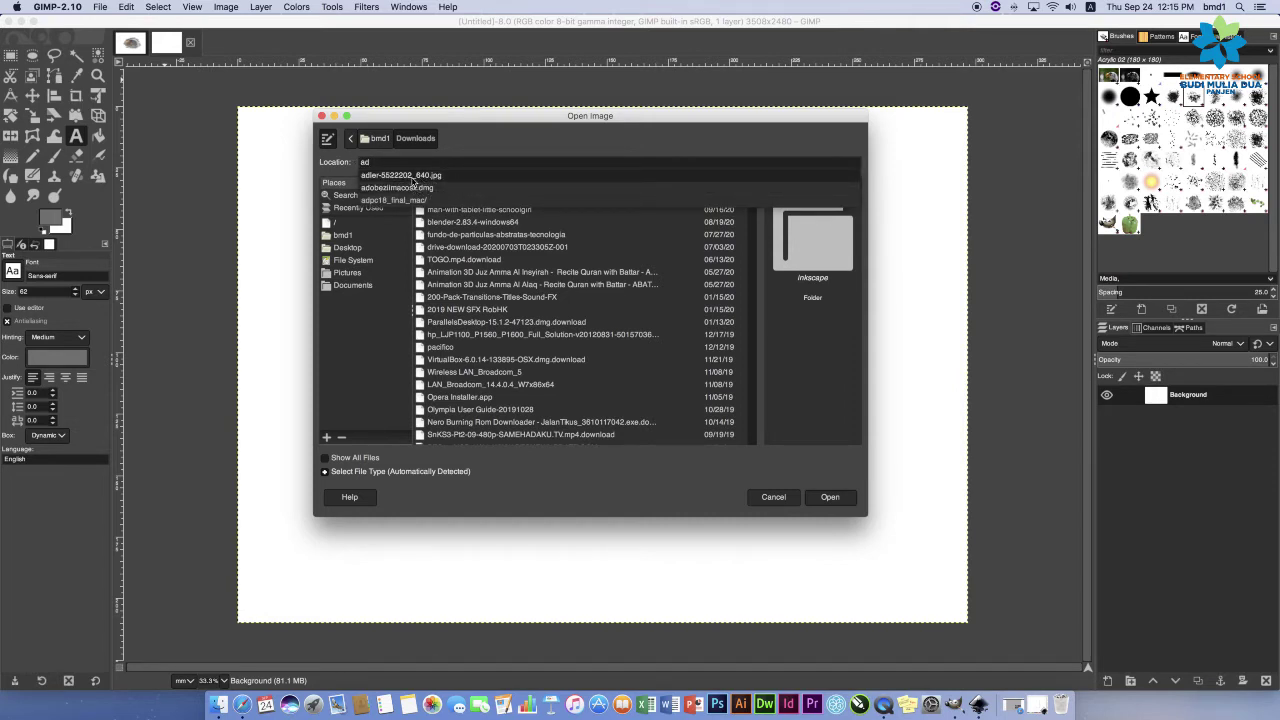
click(404, 176)
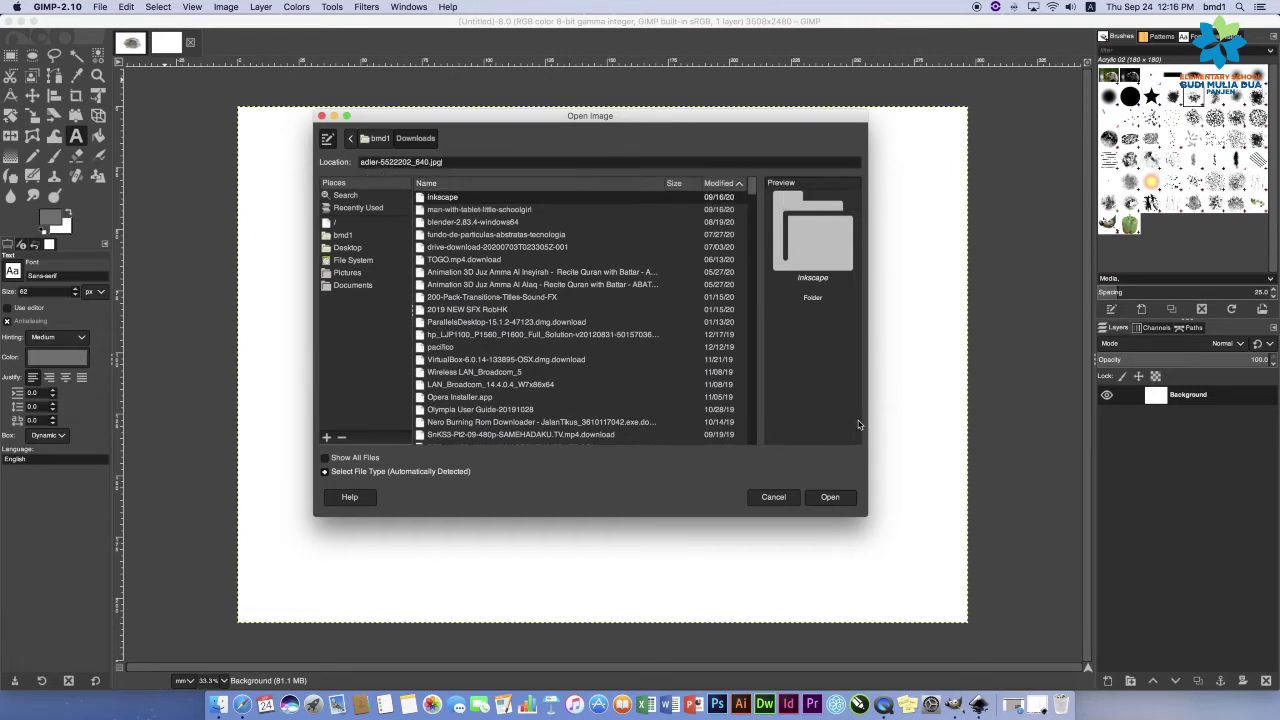
click(839, 501)
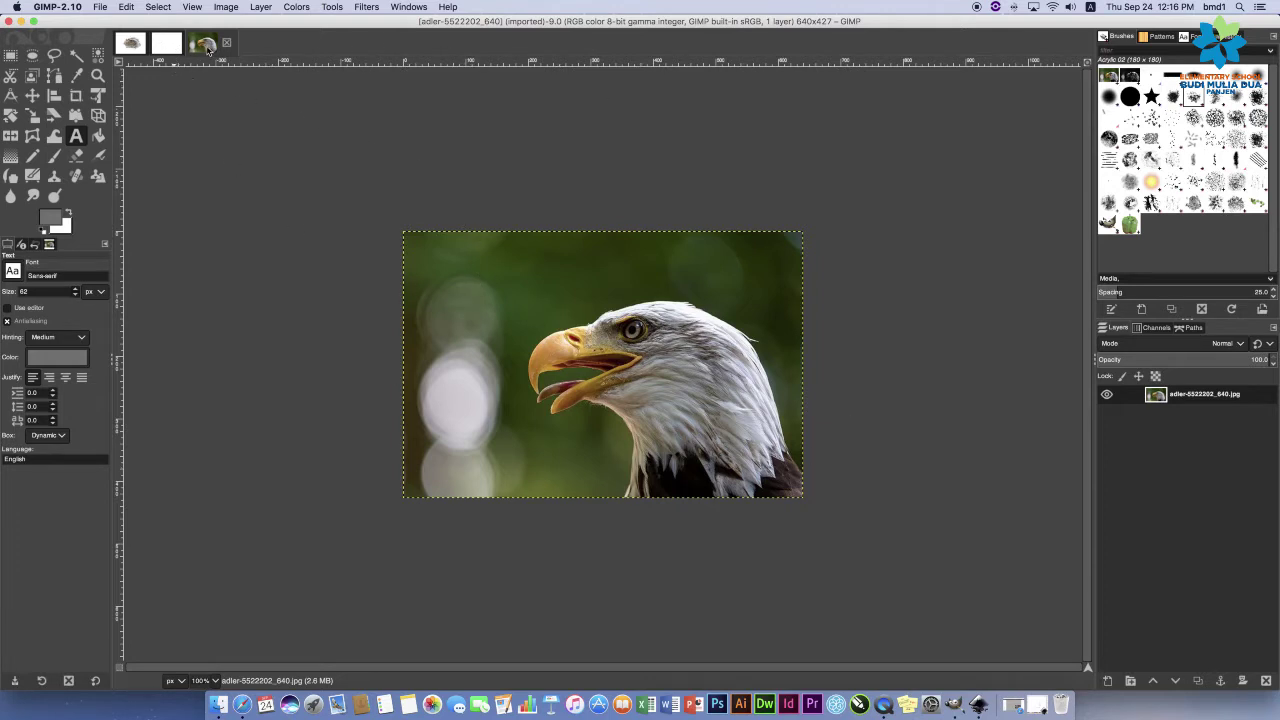
Review the open images by switching between the blank canvas and the eagle photo.
click(130, 45)
click(175, 45)
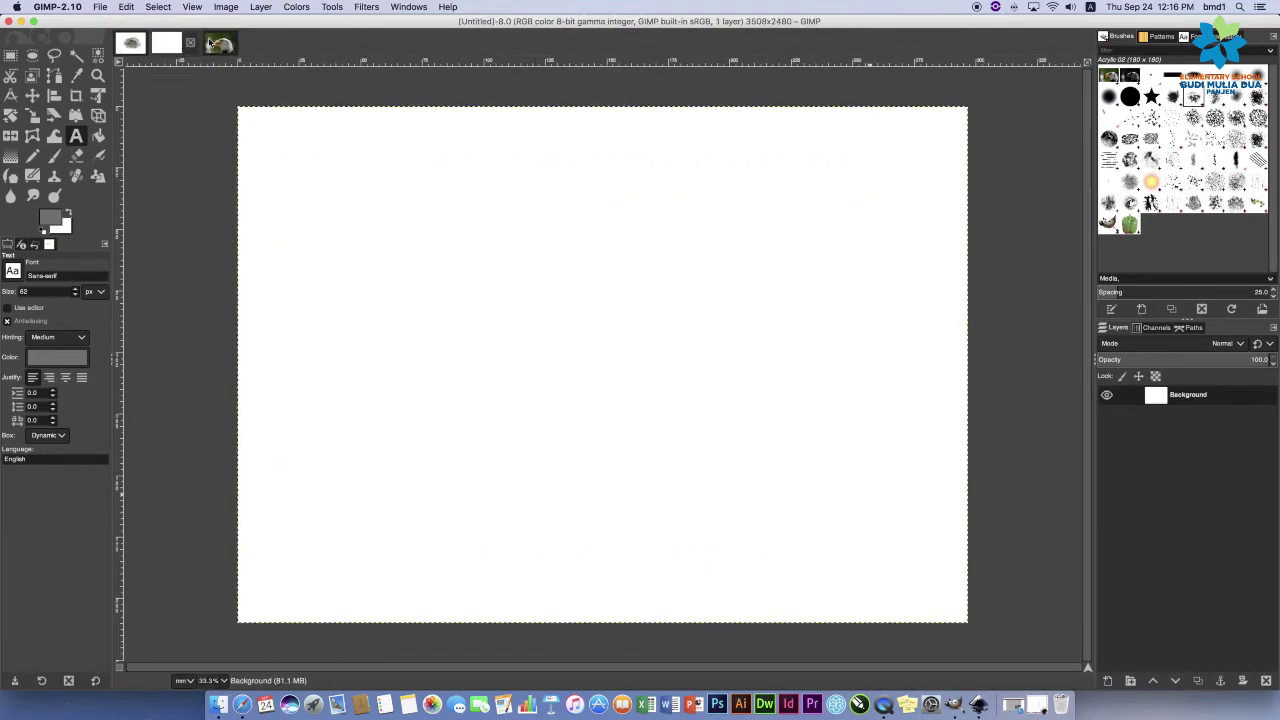
click(218, 44)
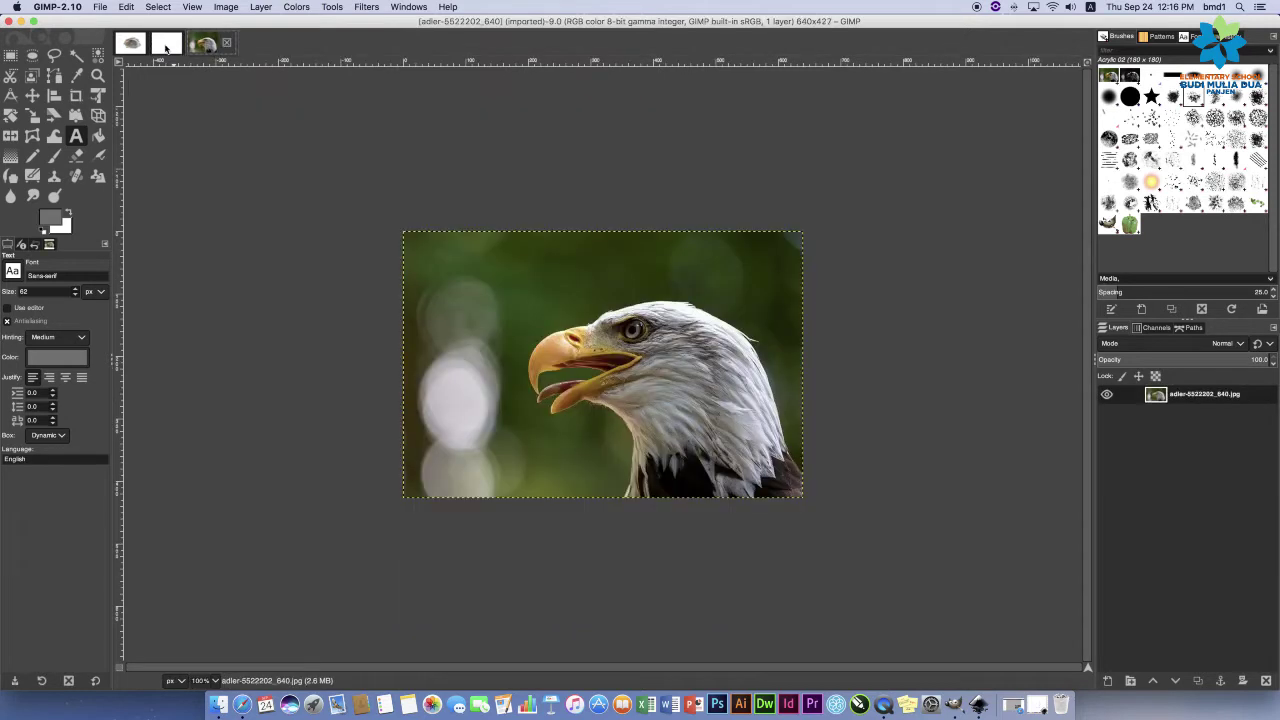
click(122, 46)
click(185, 45)
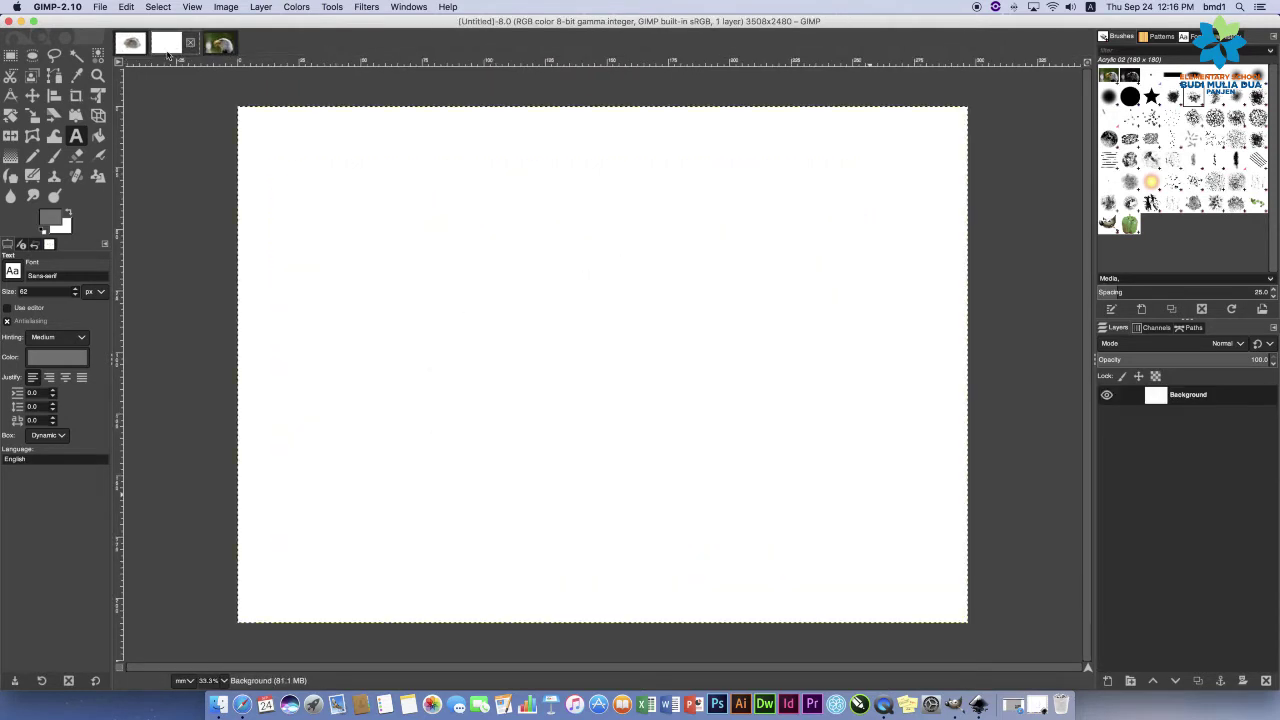
click(219, 44)
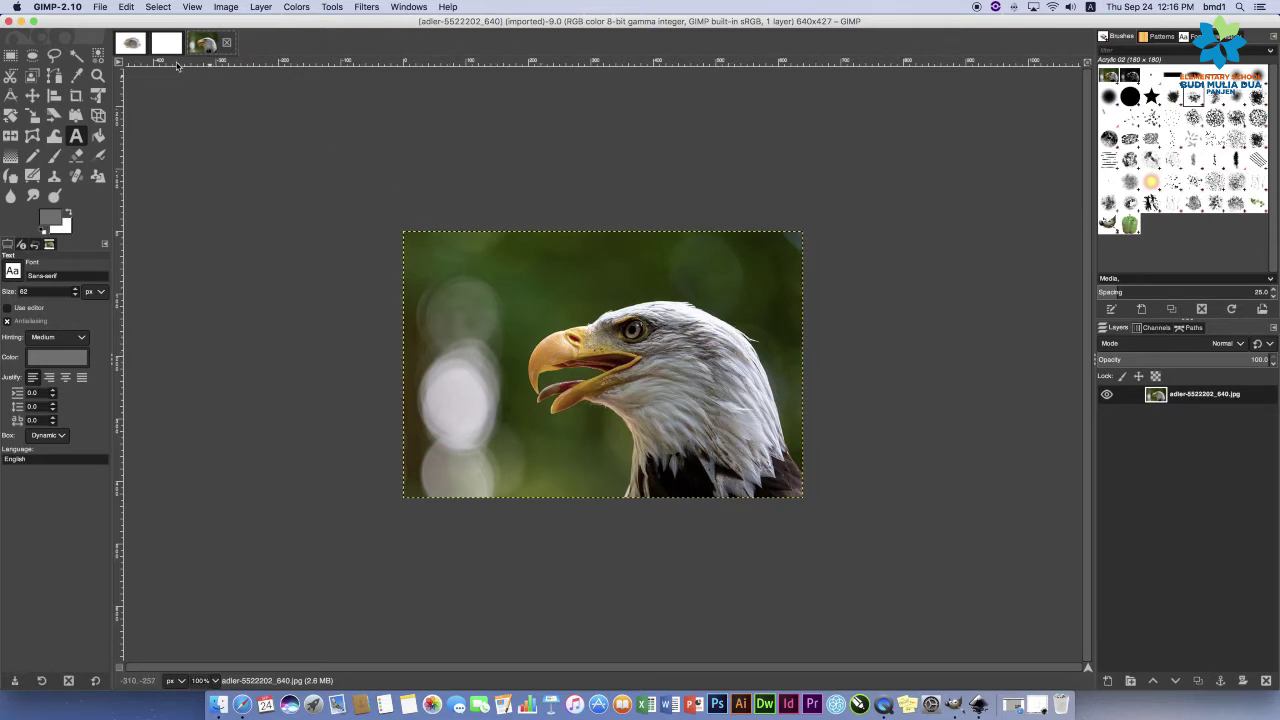
Crop the eagle photo to about 465 × 427 px, cutting off the strip with blurred light spots beside the beak.
click(75, 96)
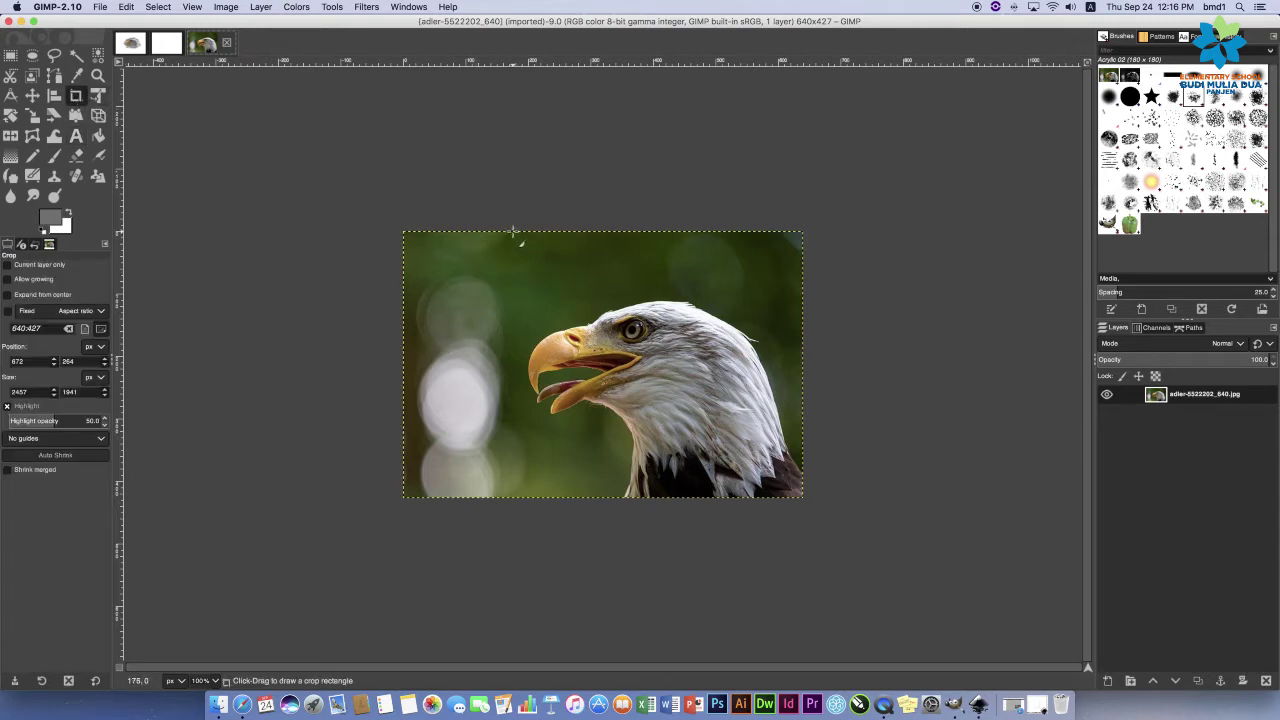
drag(513, 231, 805, 499)
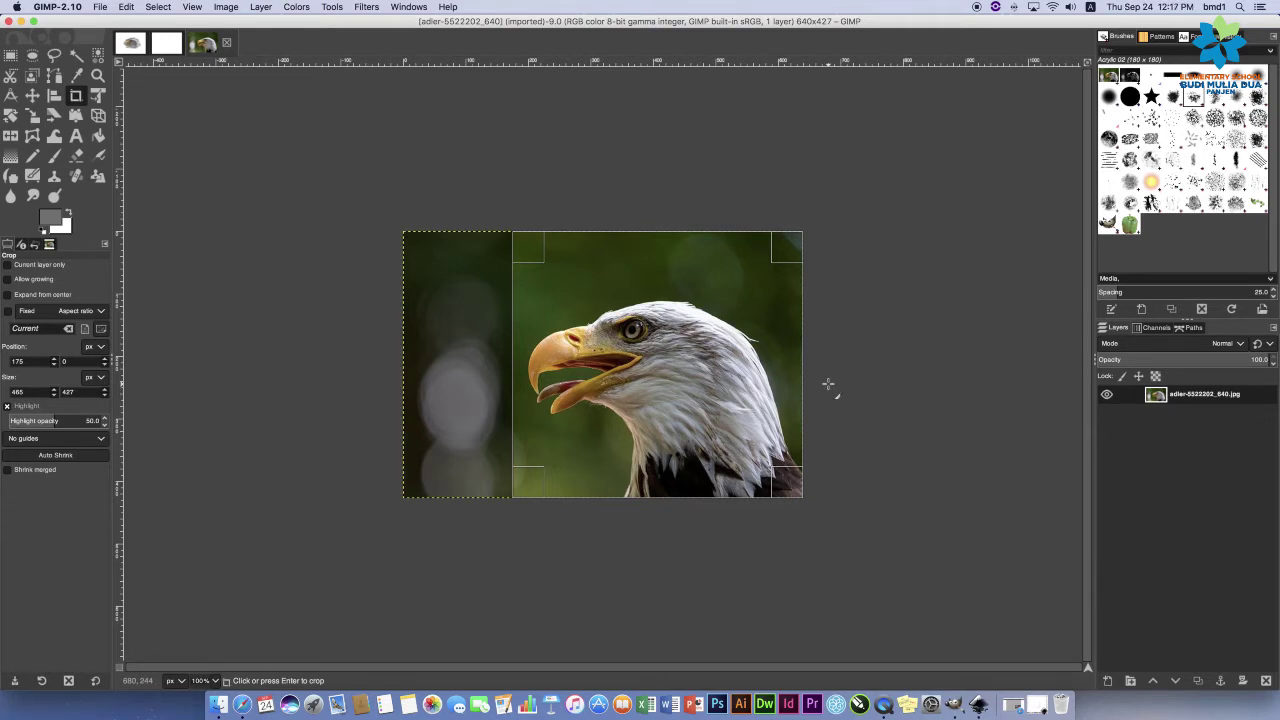
key(Return)
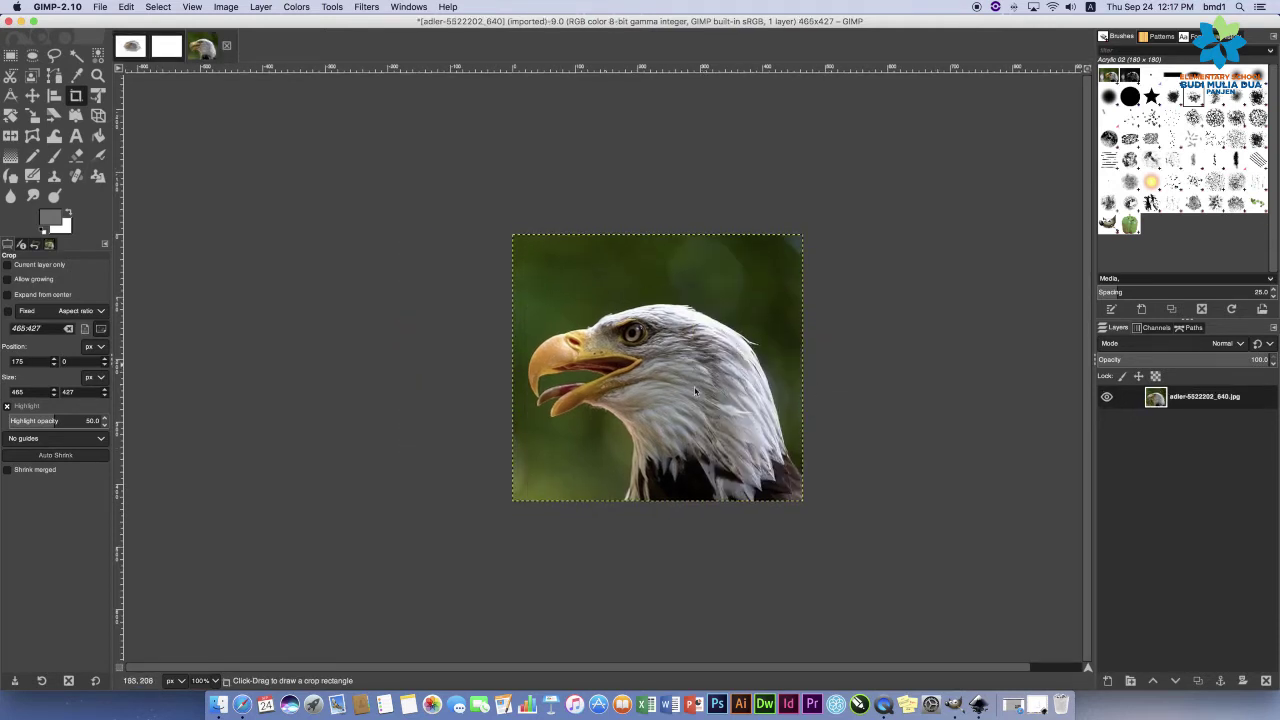
Copy the cropped eagle photo to the clipboard.
right_click(628, 296)
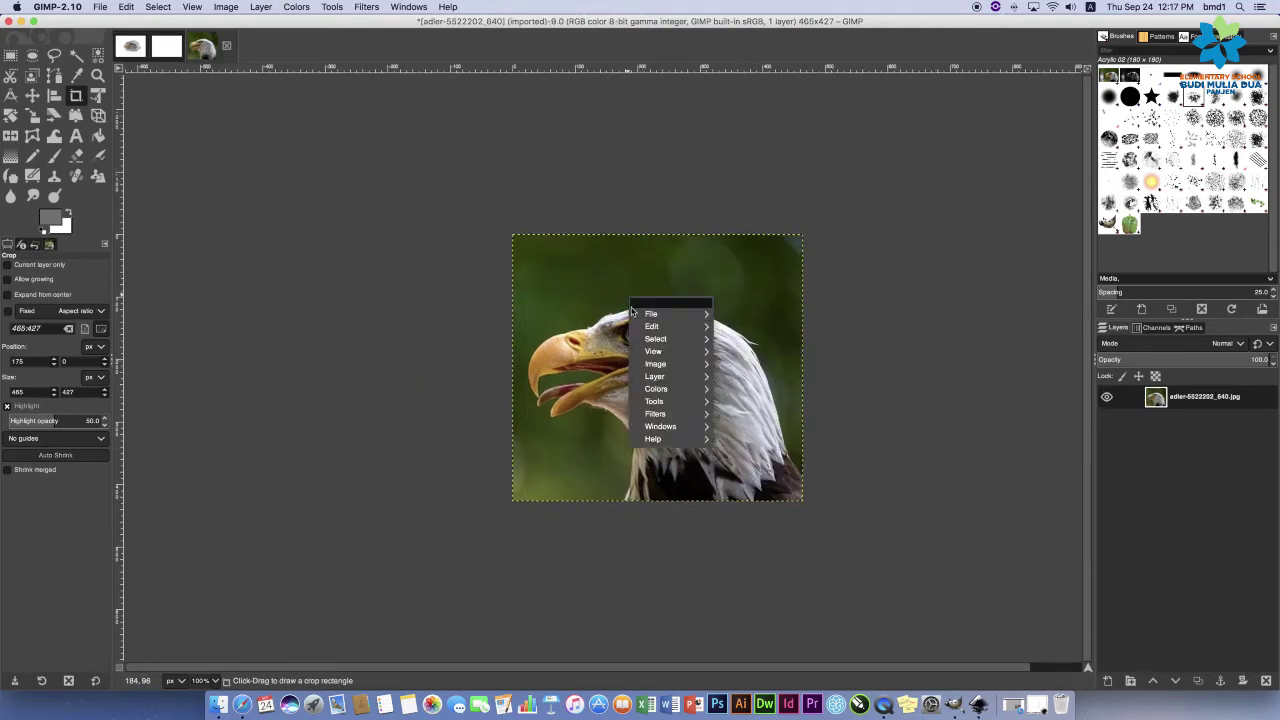
mouse_move(650, 320)
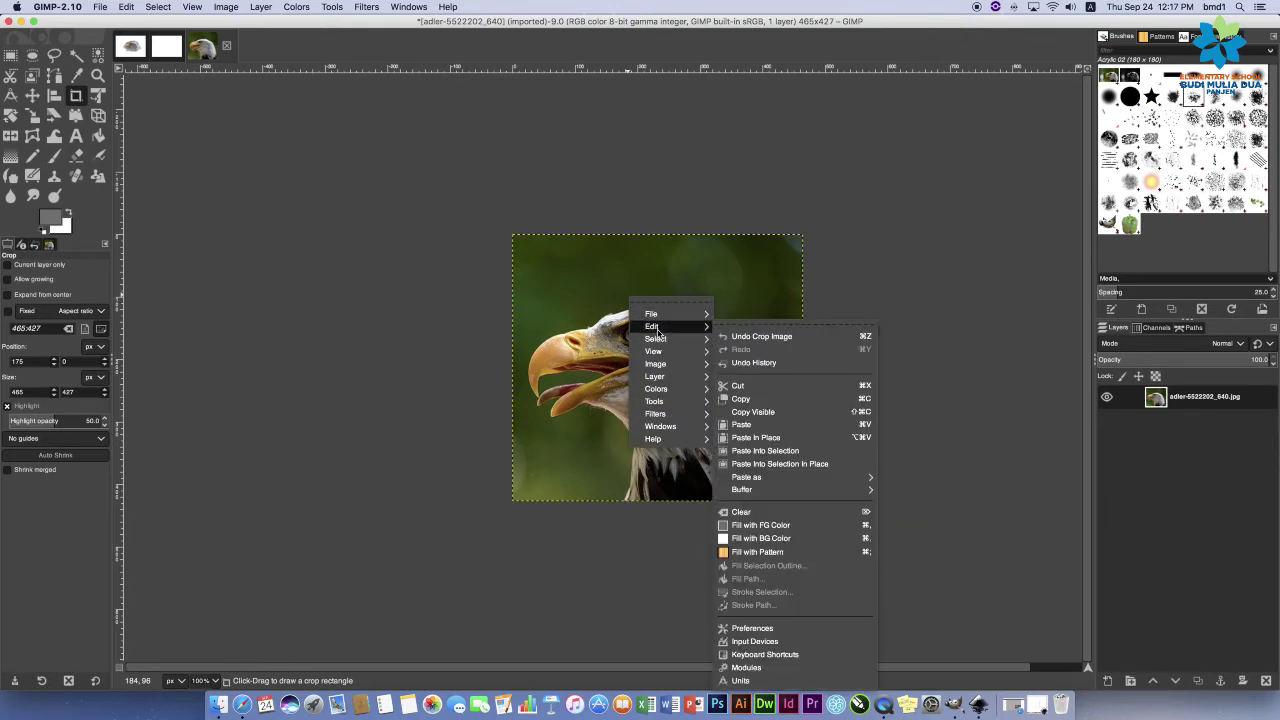
click(593, 317)
right_click(606, 262)
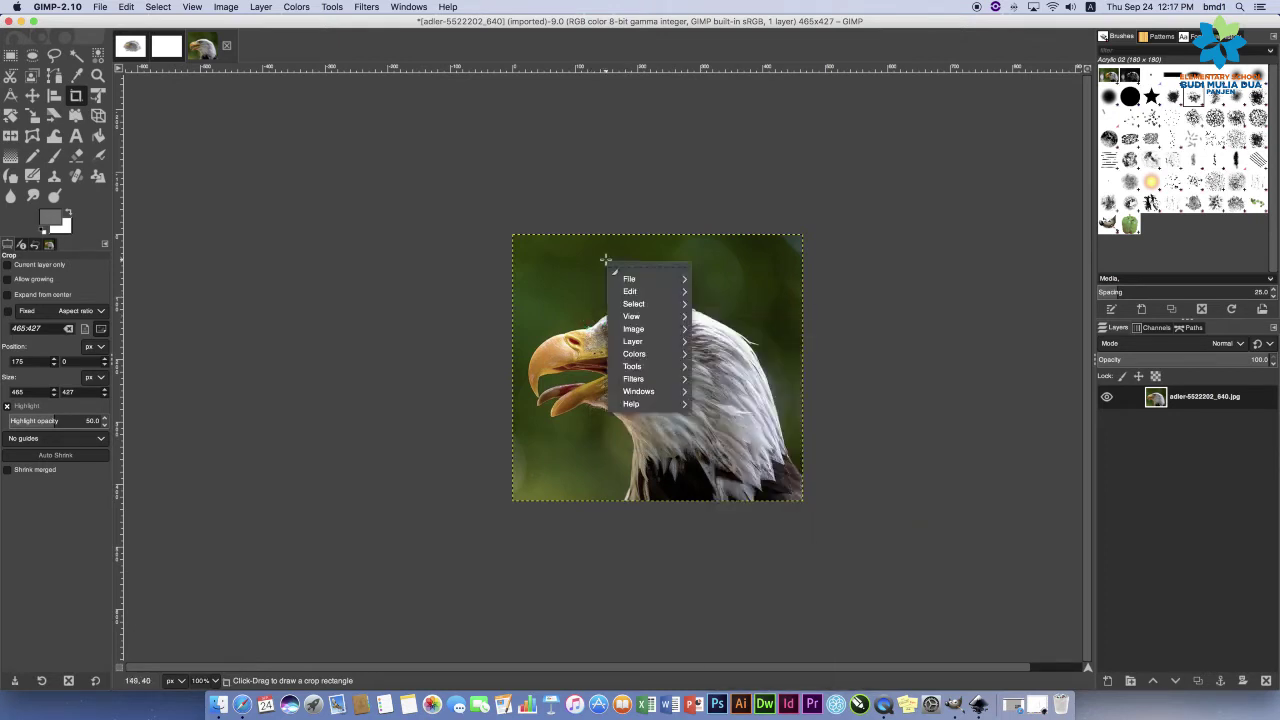
mouse_move(632, 293)
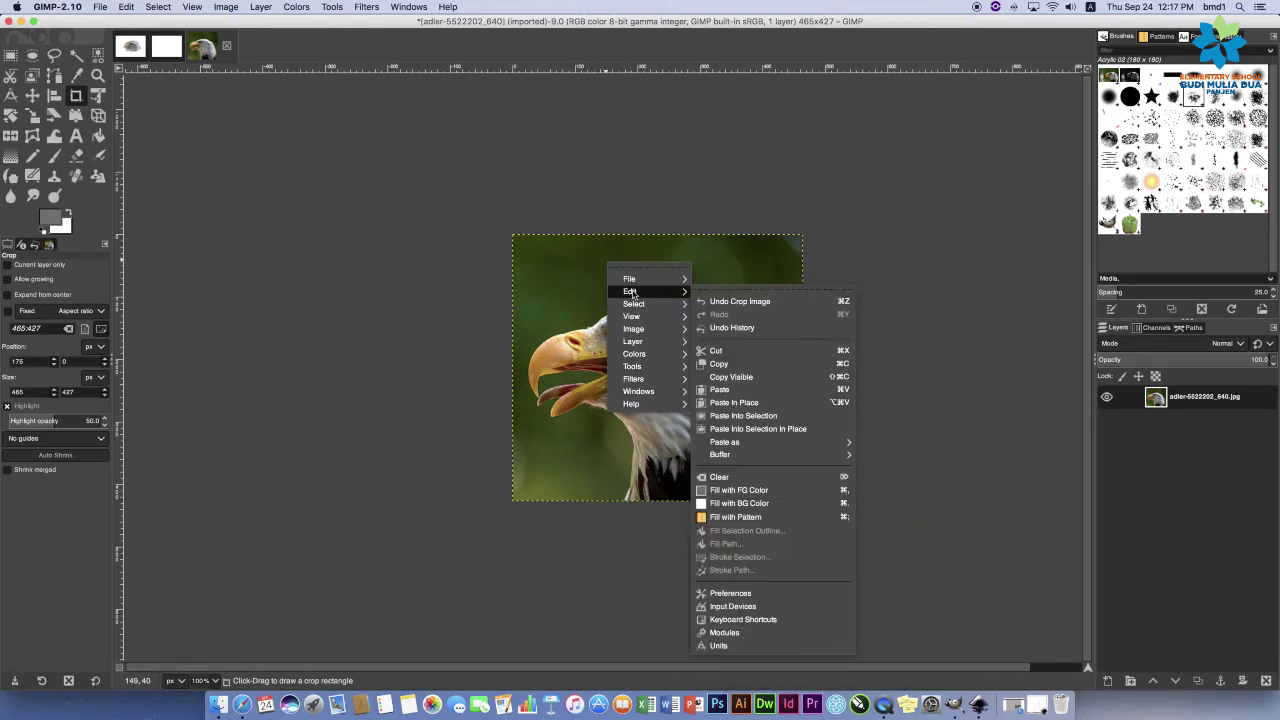
click(763, 364)
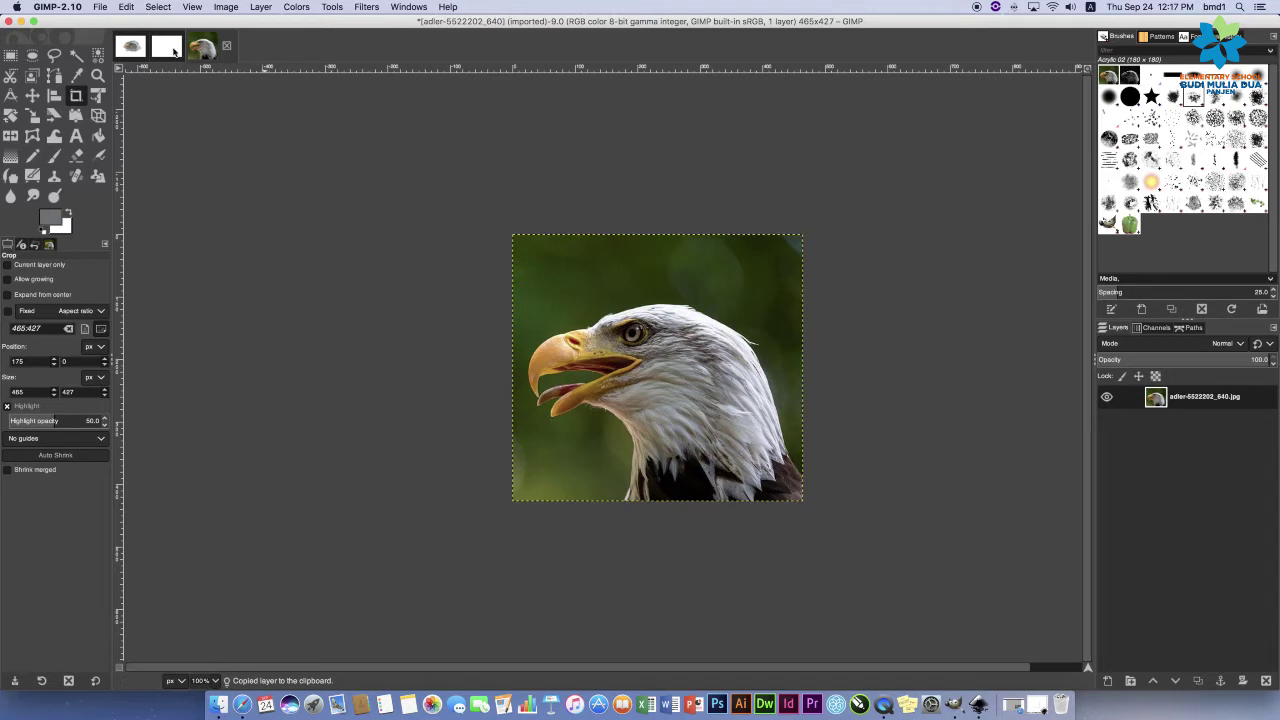
Paste the copied eagle photo onto the blank A4 landscape canvas.
click(167, 46)
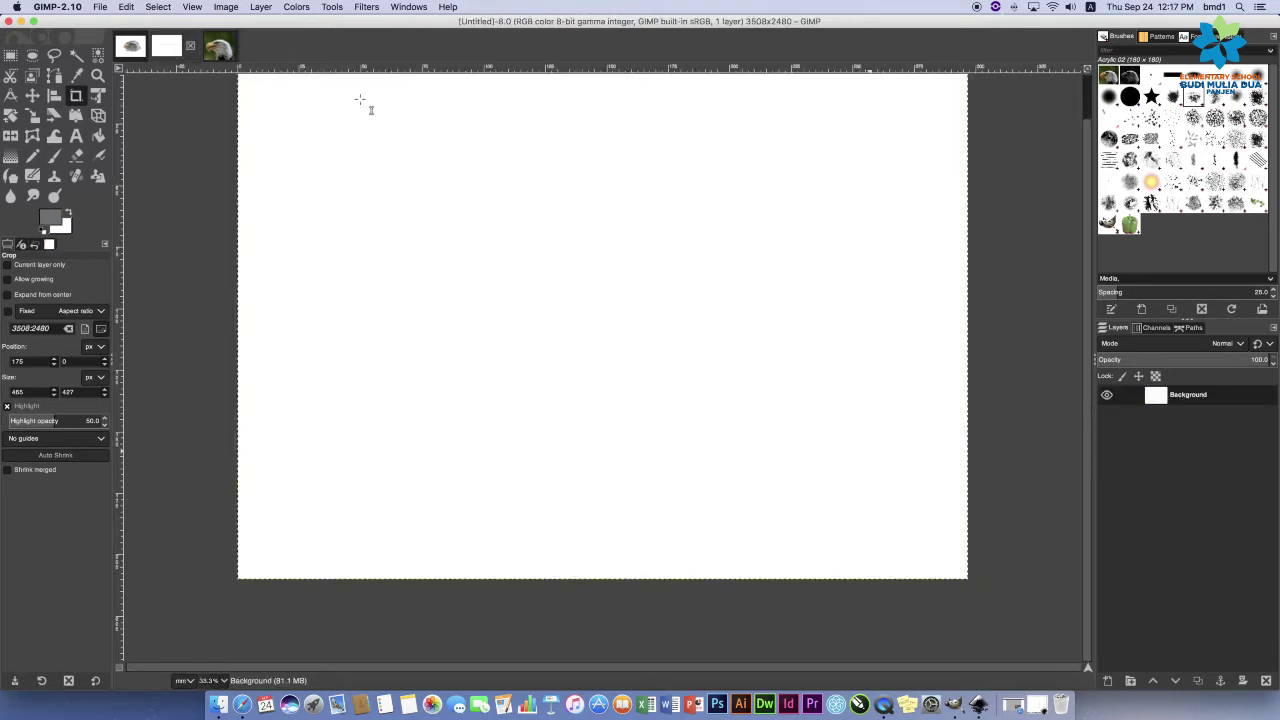
right_click(576, 282)
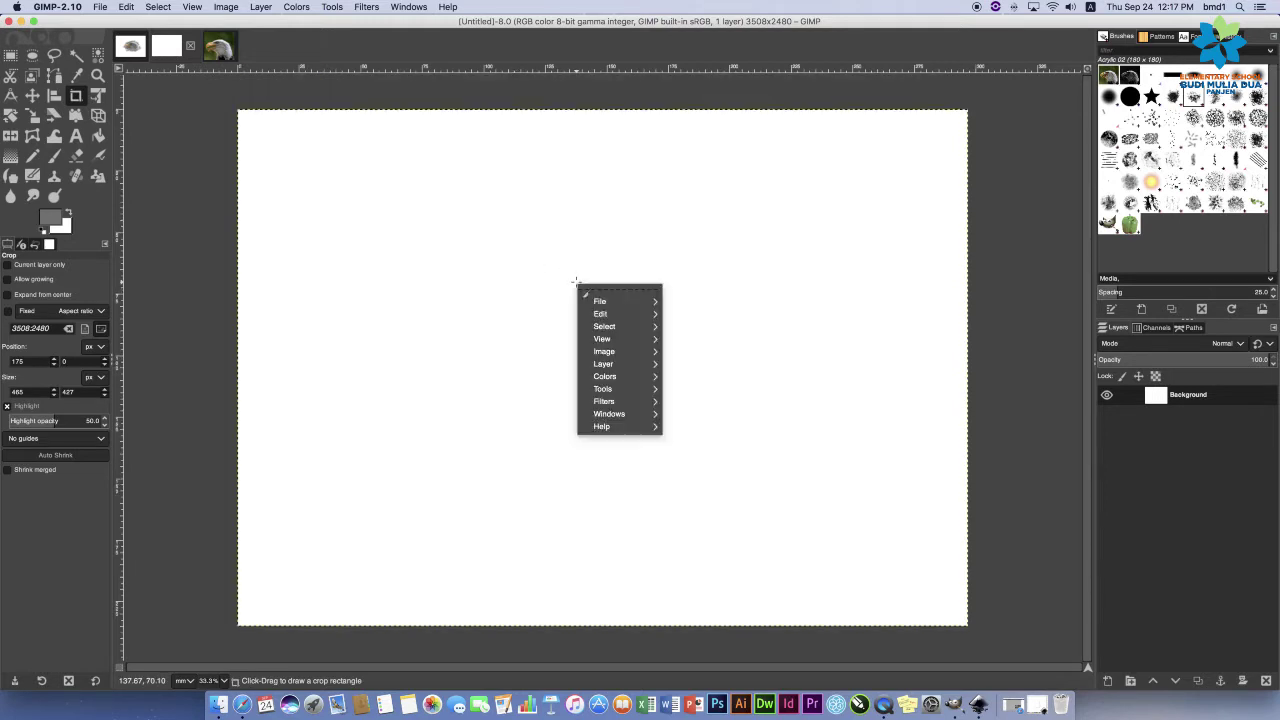
click(609, 380)
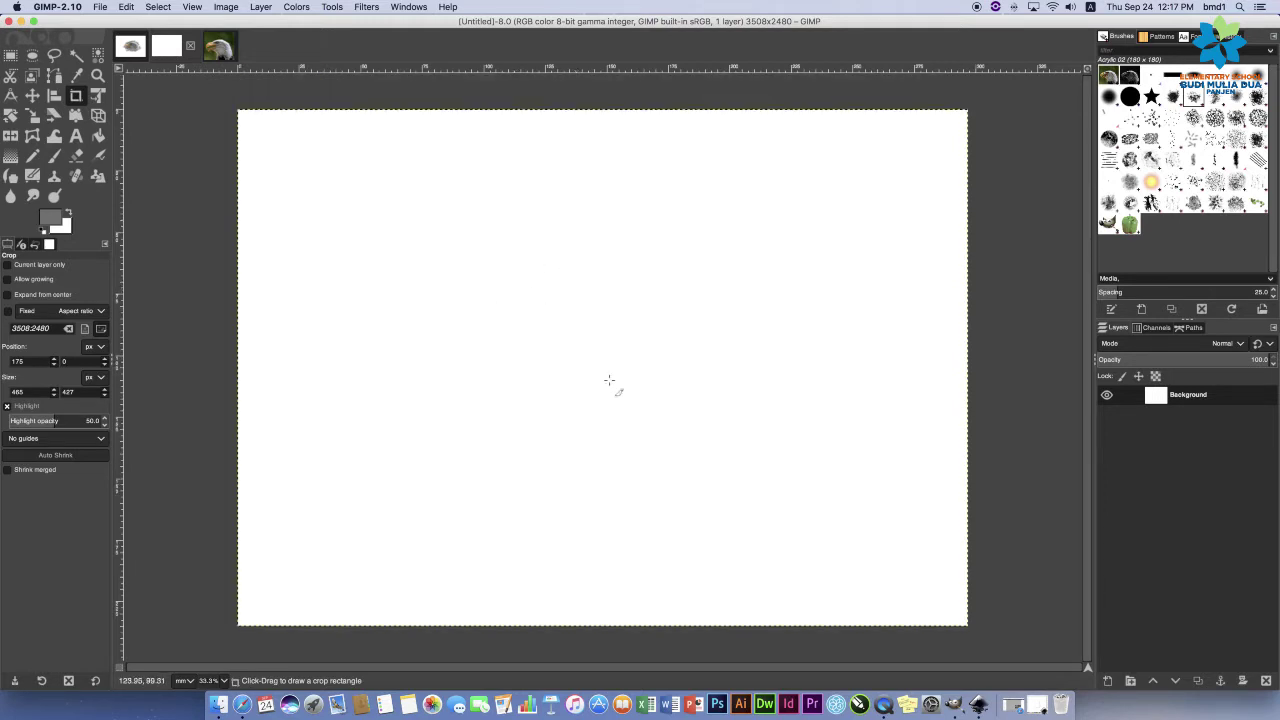
right_click(541, 320)
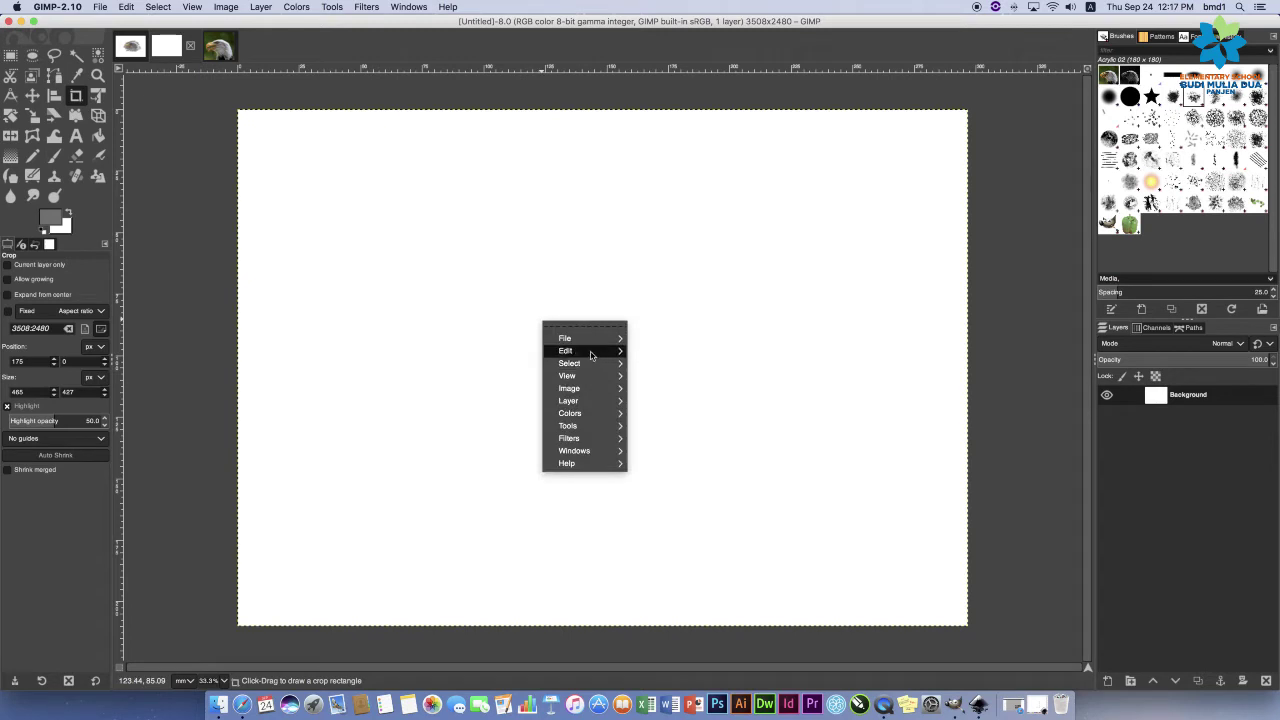
mouse_move(603, 352)
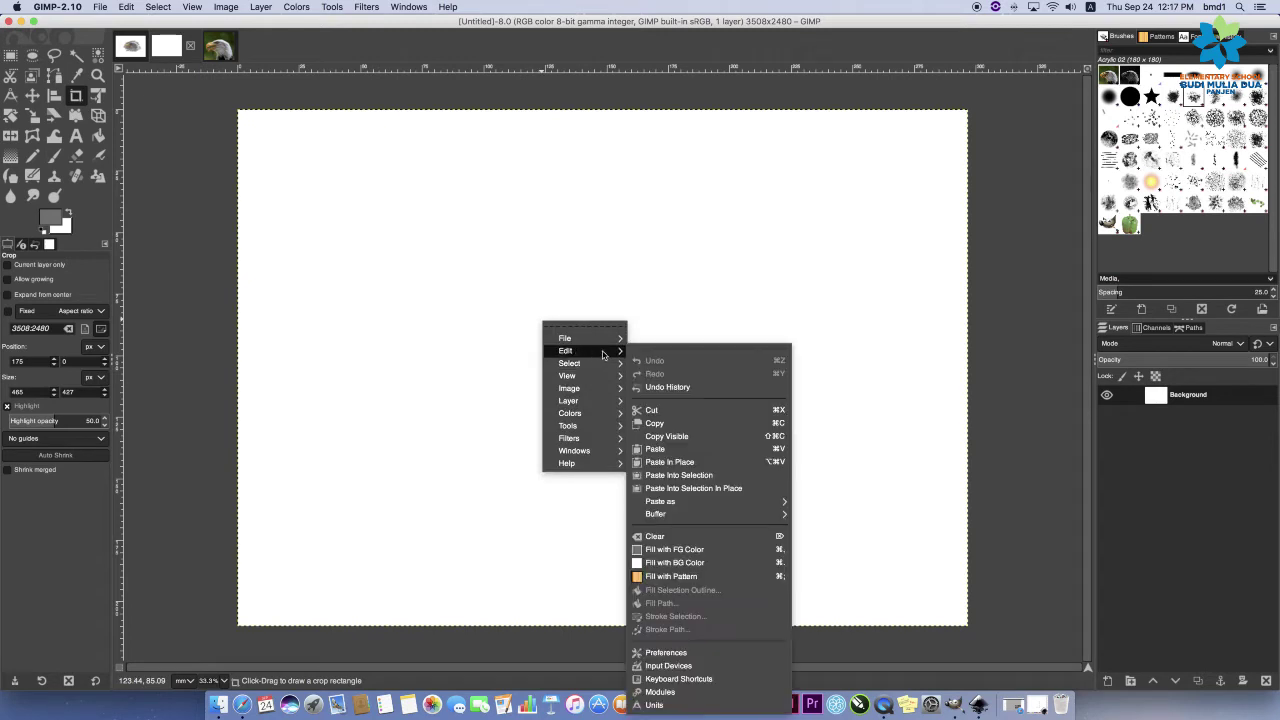
click(690, 452)
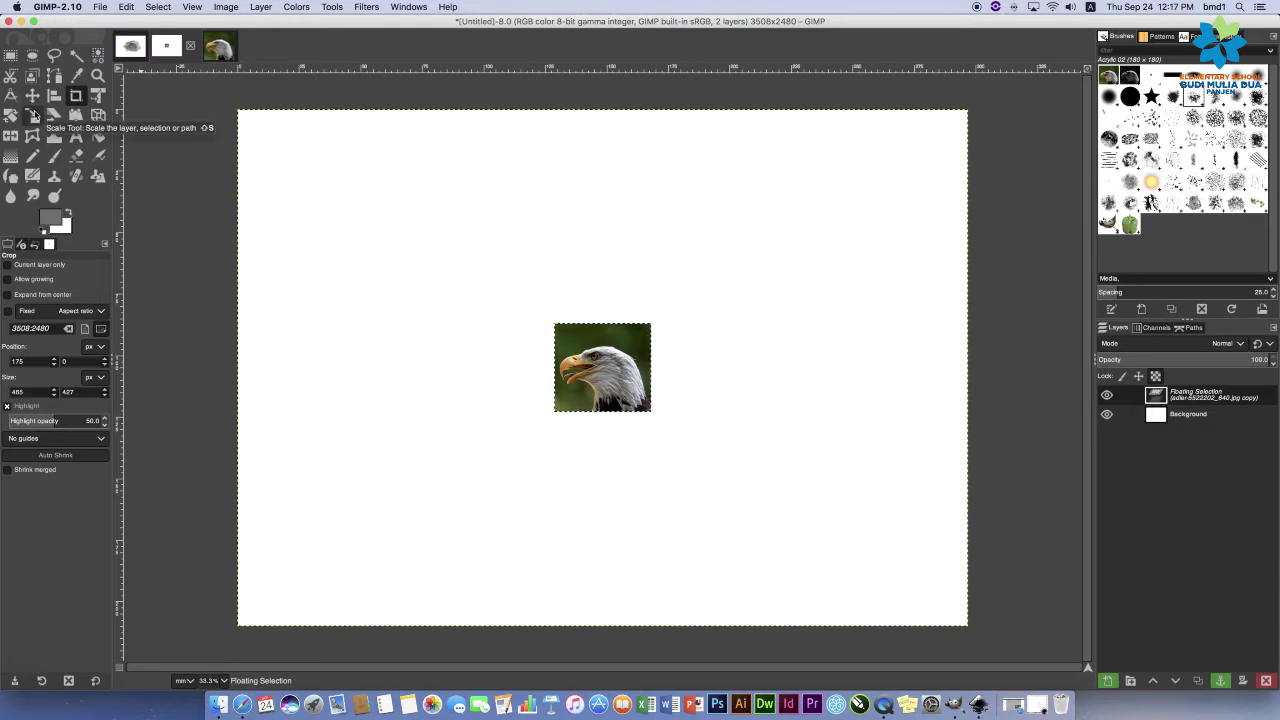
Scale the pasted eagle up proportionally to about 188 × 173 mm so it fills most of the canvas height.
click(33, 116)
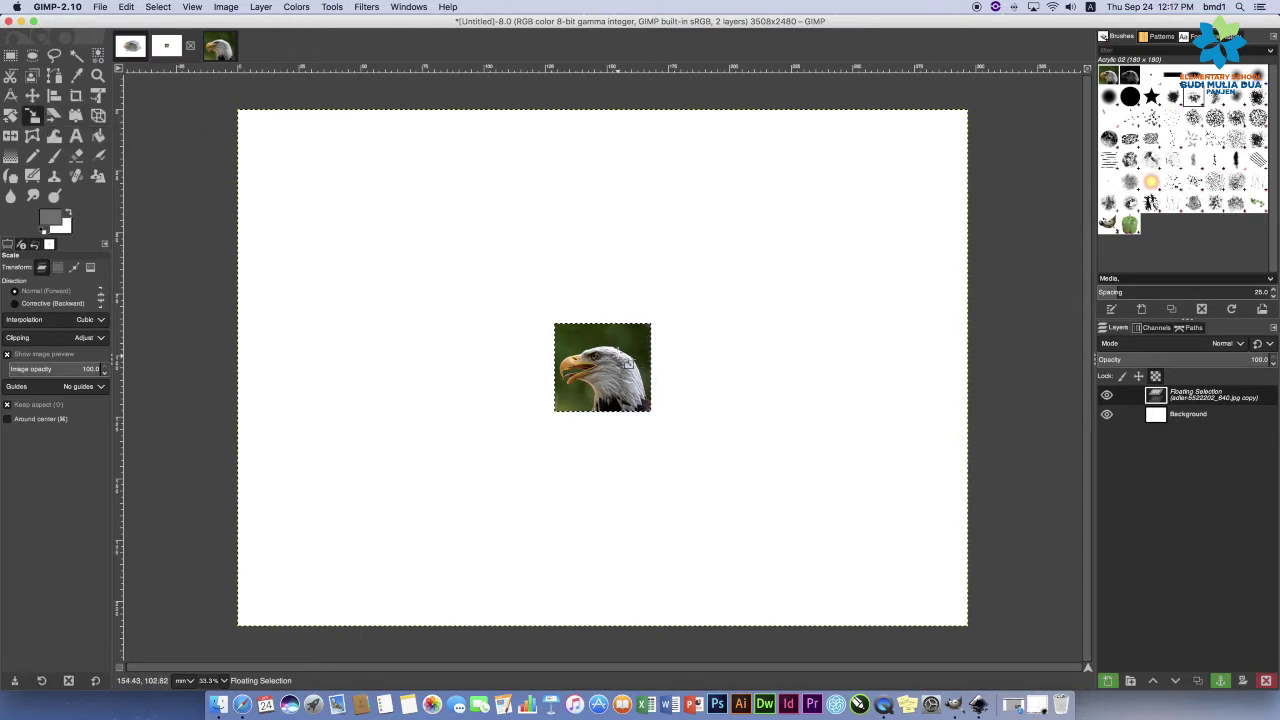
click(616, 367)
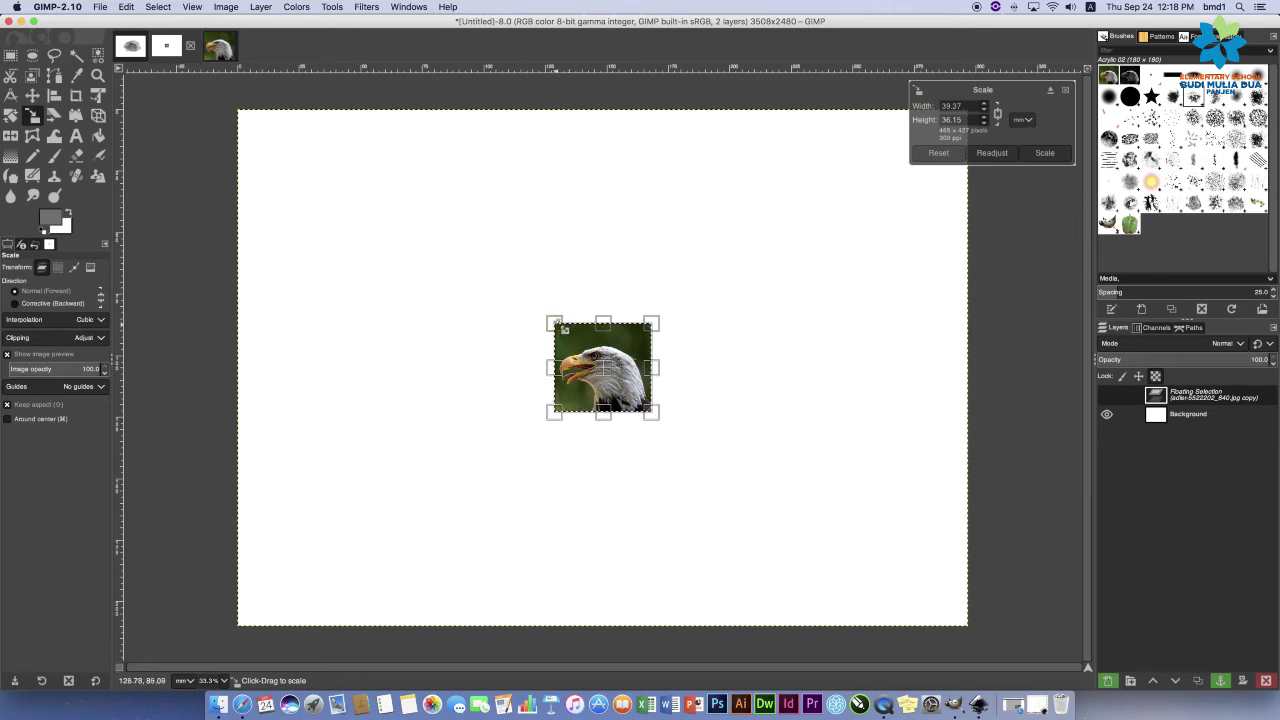
drag(565, 329, 394, 345)
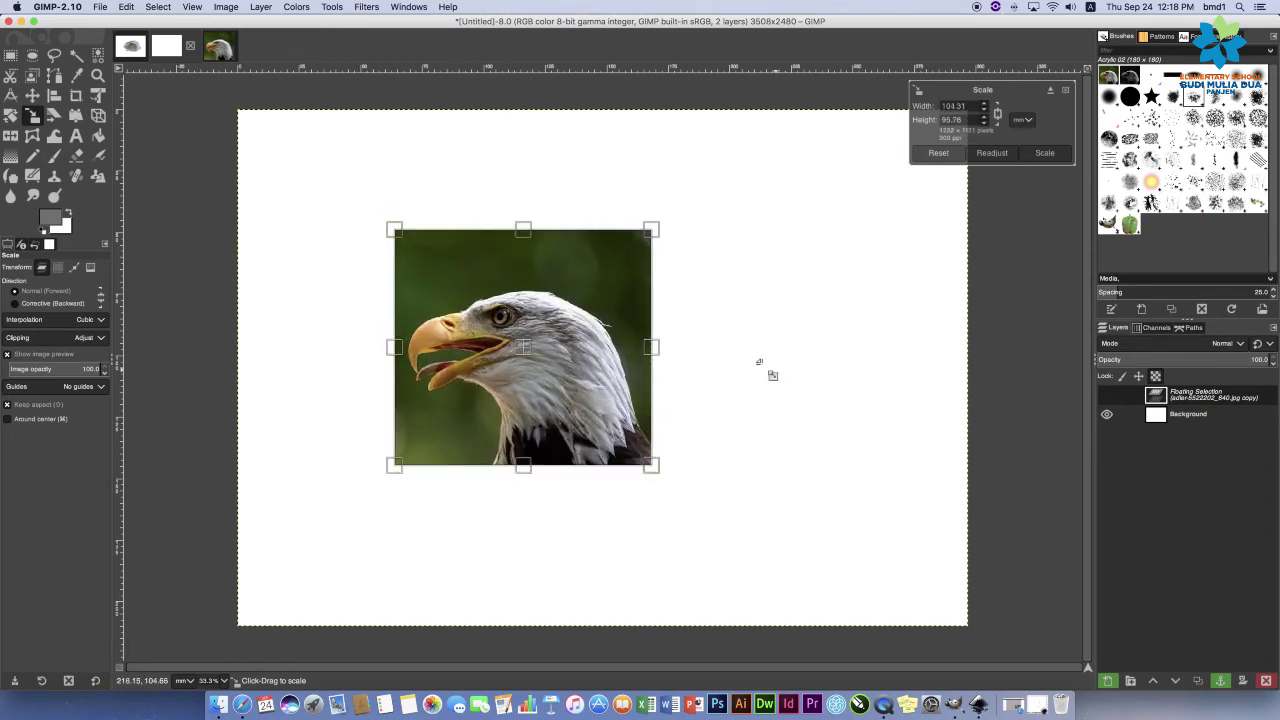
drag(666, 357, 800, 366)
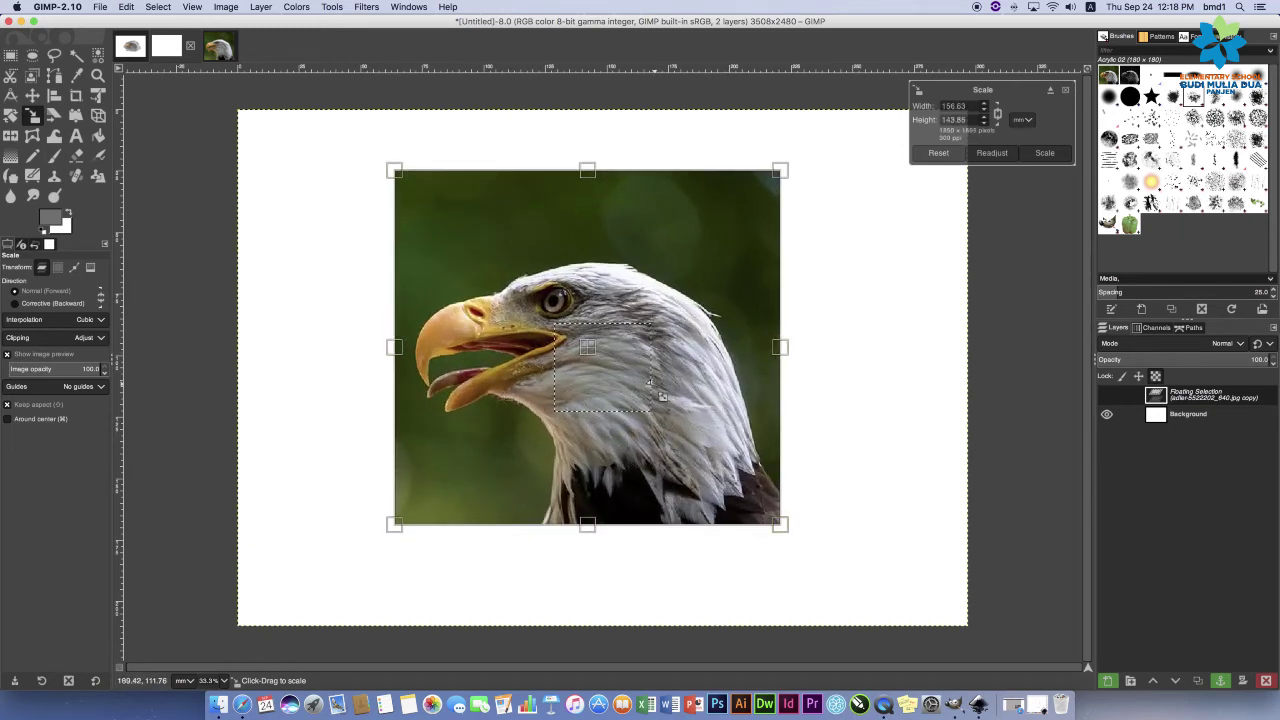
drag(786, 537, 840, 562)
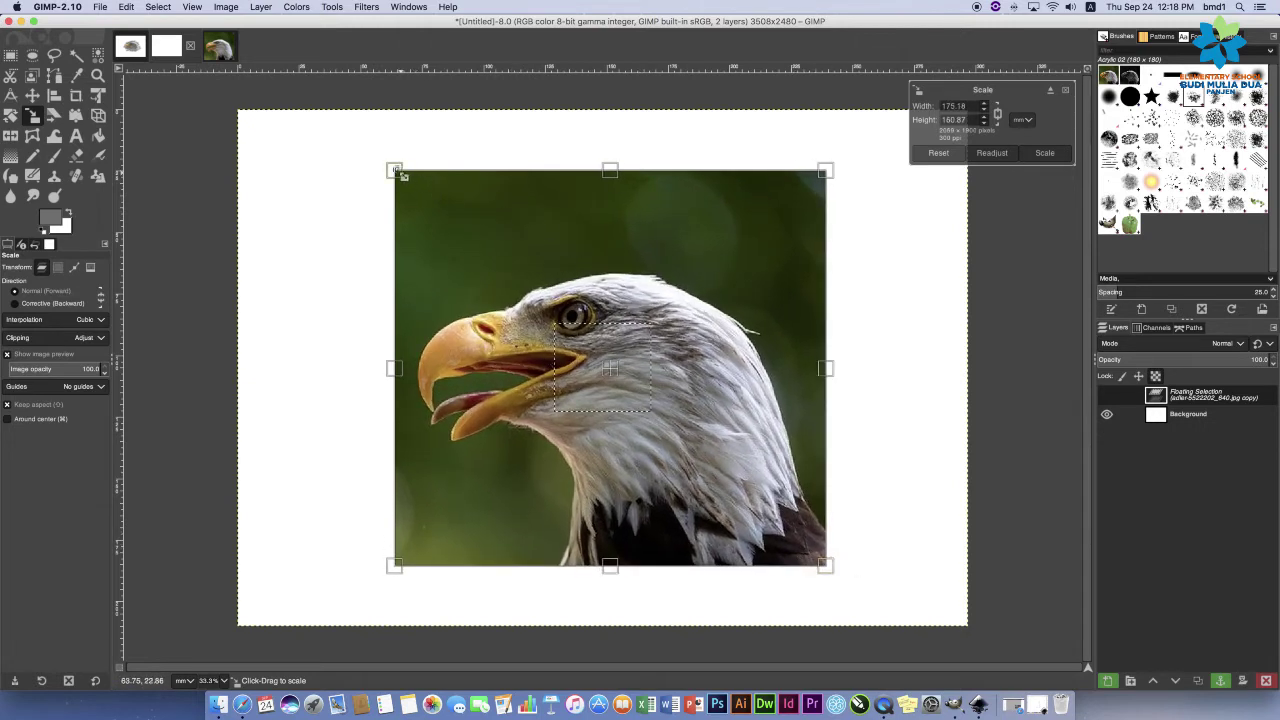
drag(397, 173, 375, 153)
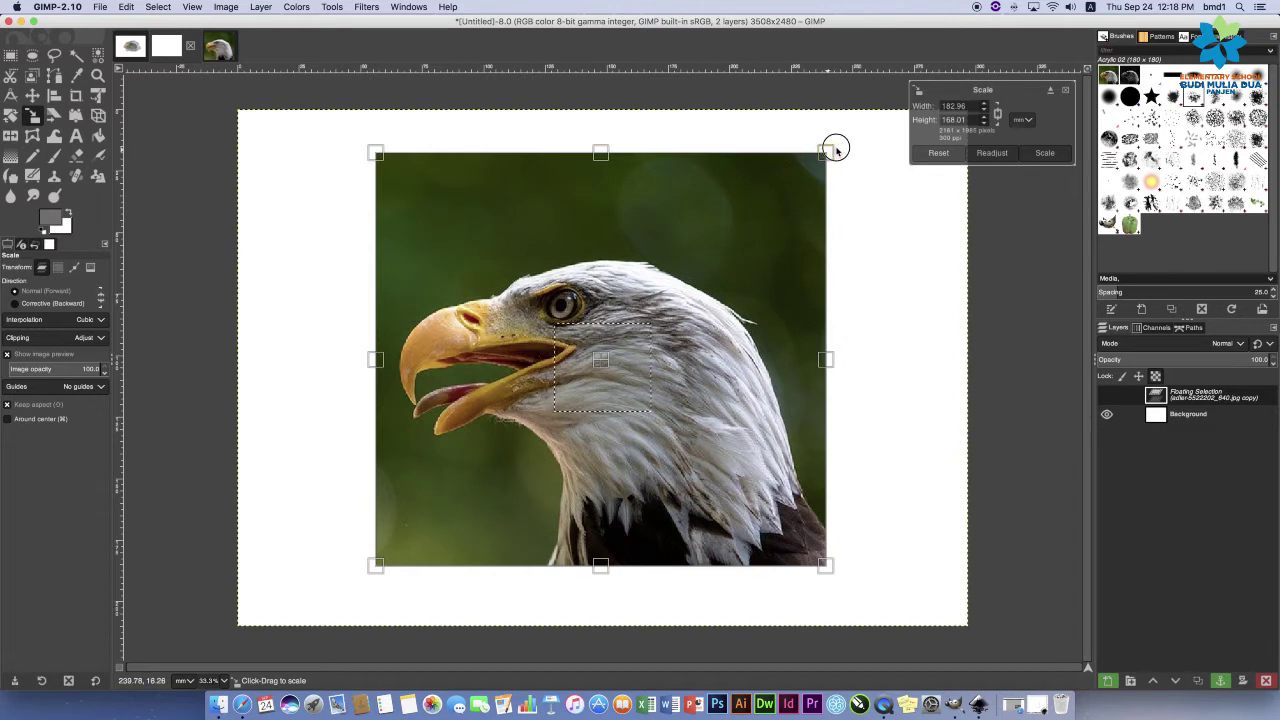
drag(836, 148, 842, 143)
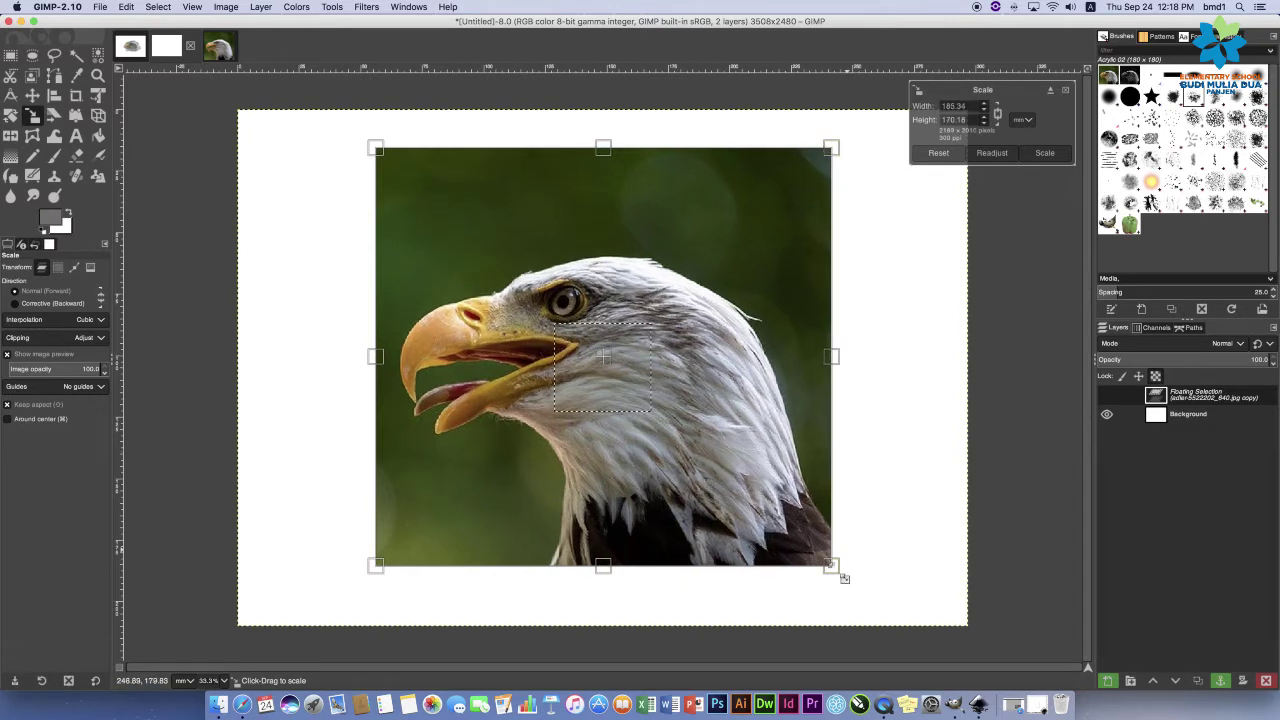
drag(844, 579, 850, 587)
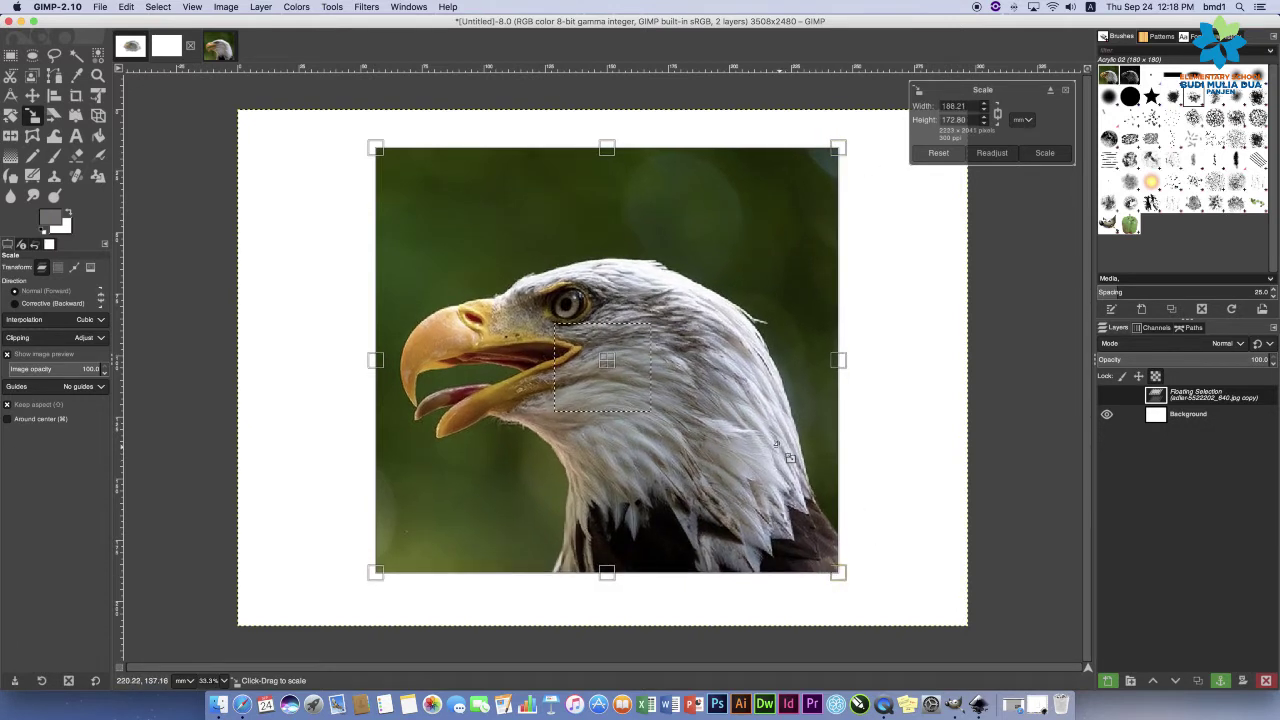
drag(765, 432, 757, 426)
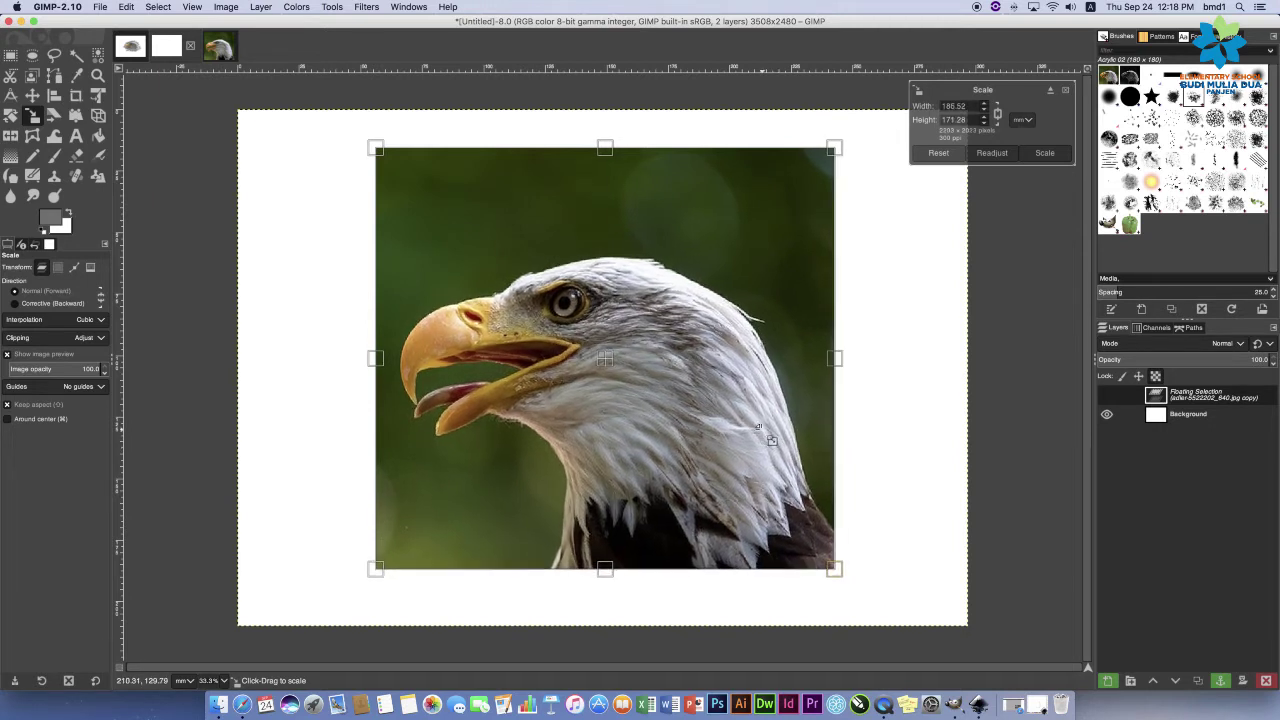
key(ctrl+z)
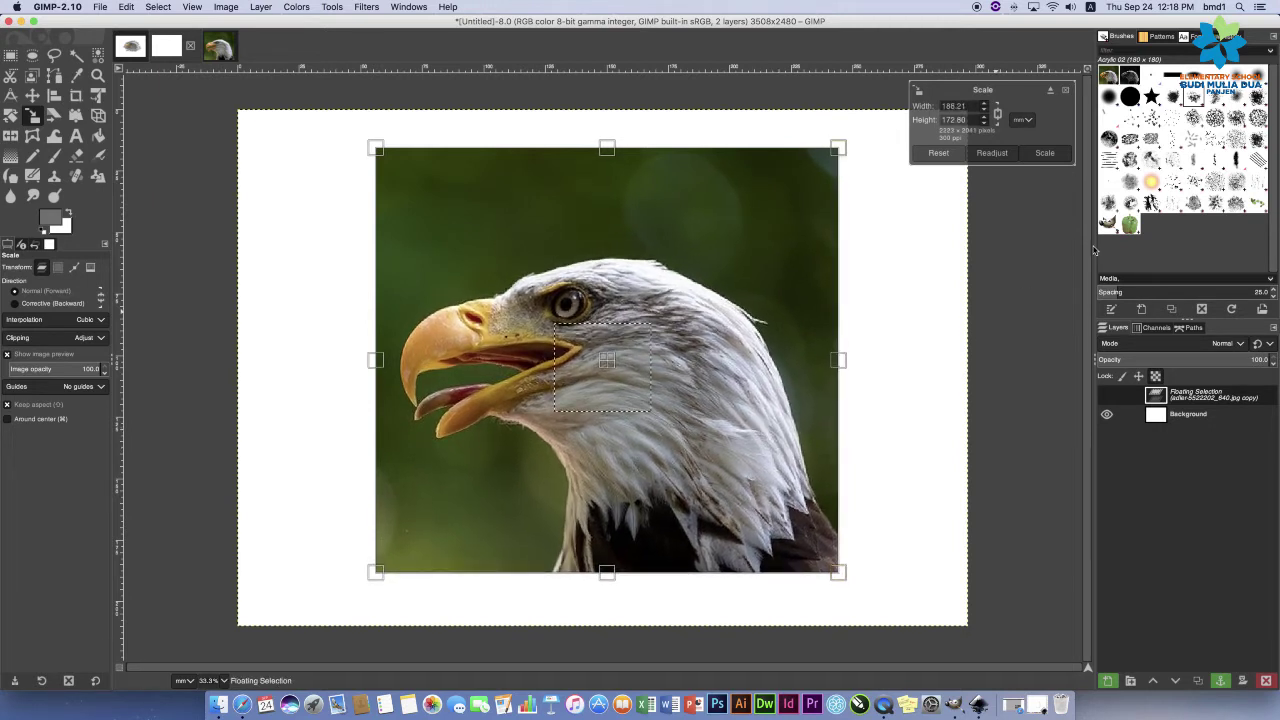
click(1040, 153)
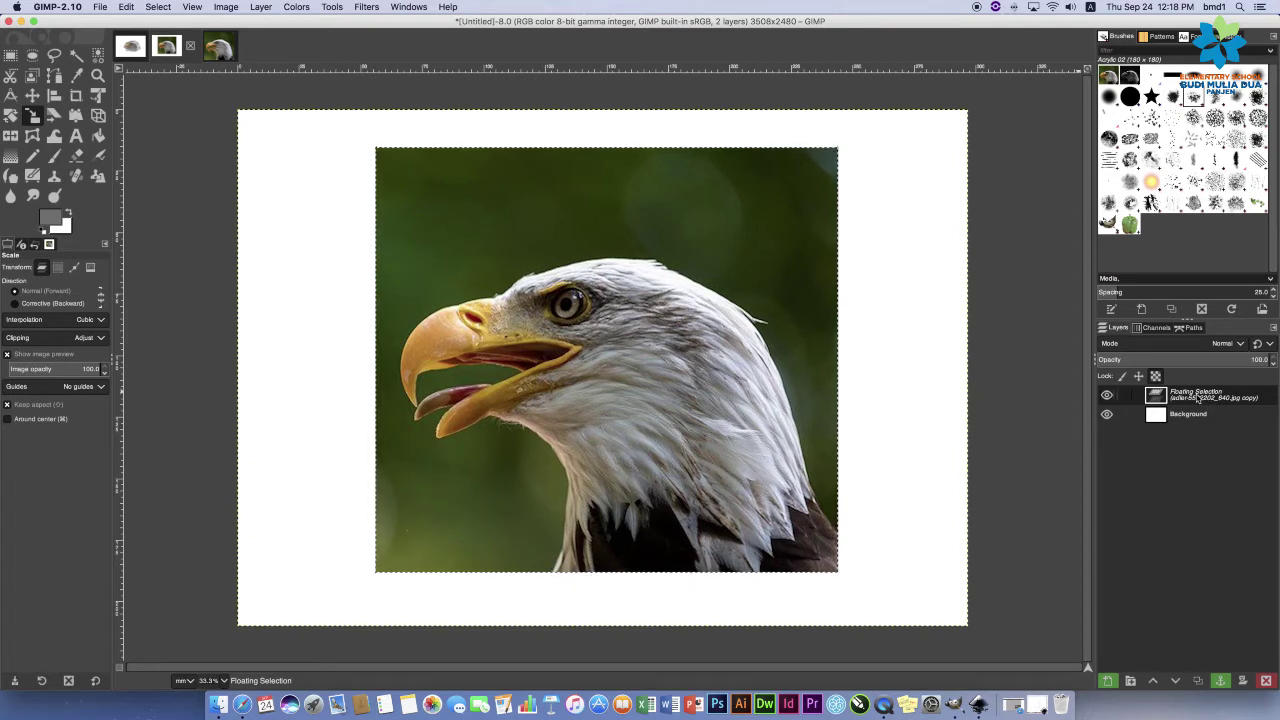
Turn the floating eagle selection into its own layer.
right_click(1197, 398)
click(1205, 398)
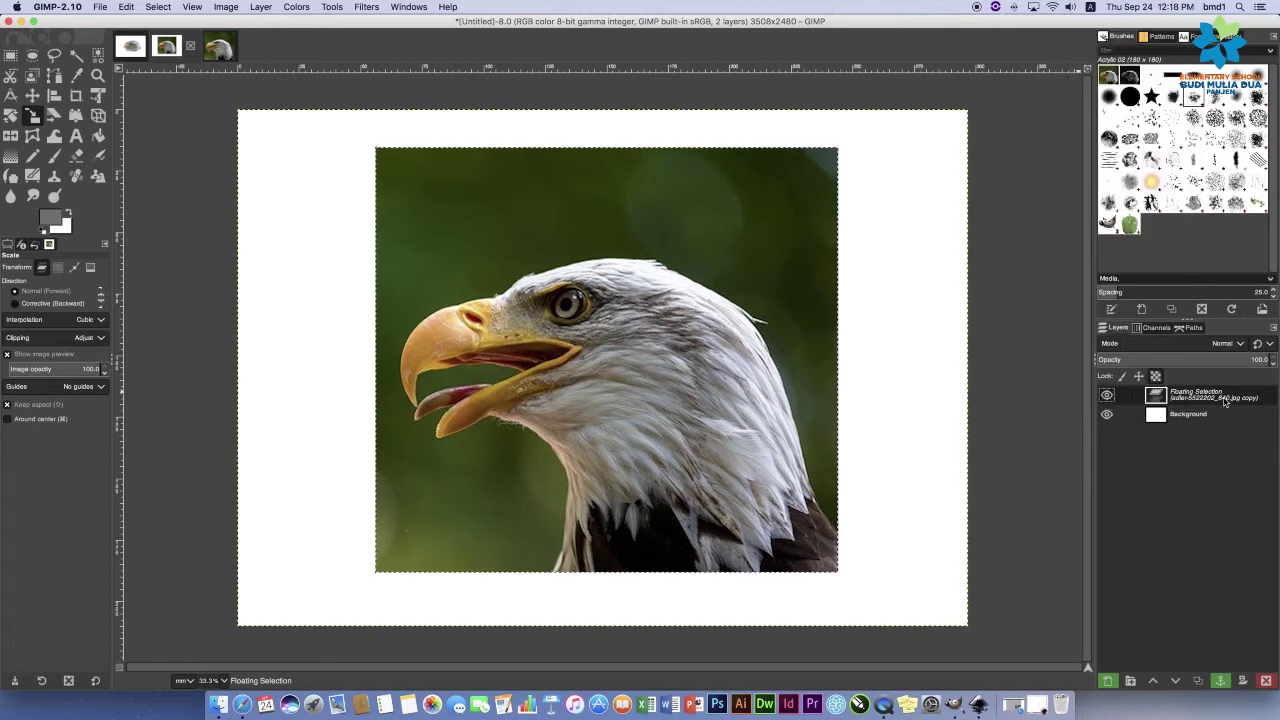
right_click(1224, 400)
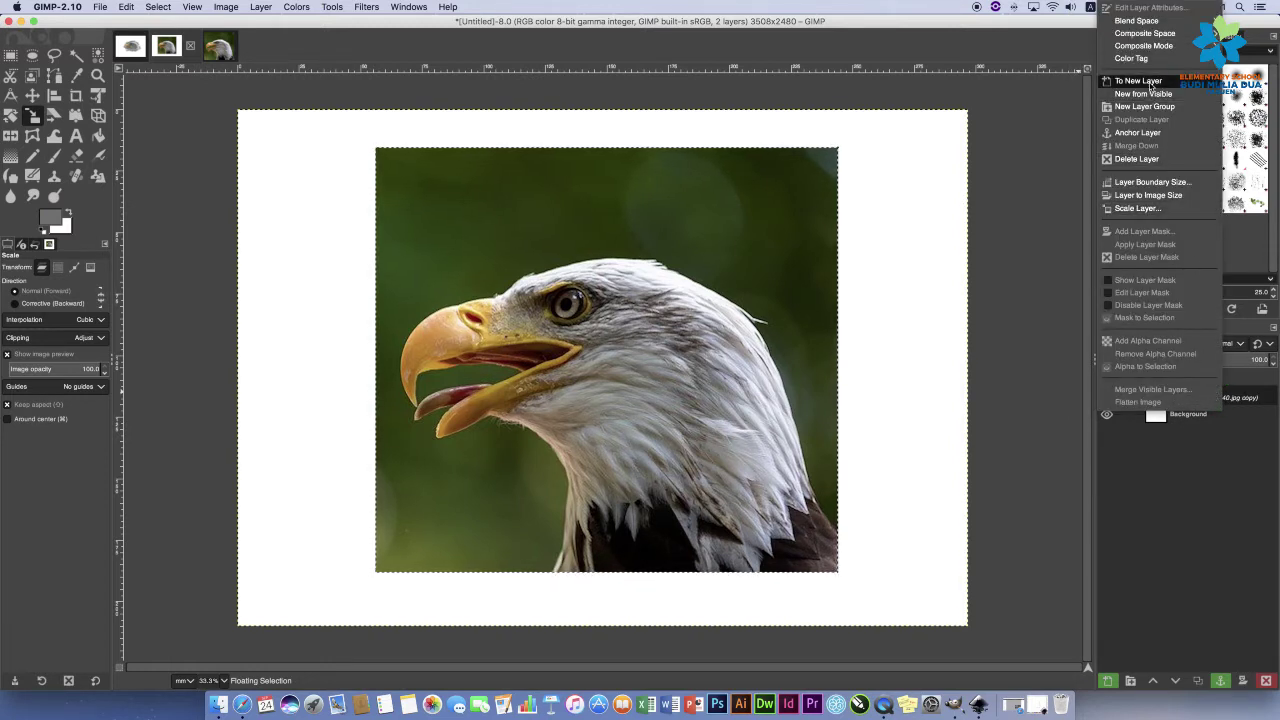
click(1148, 81)
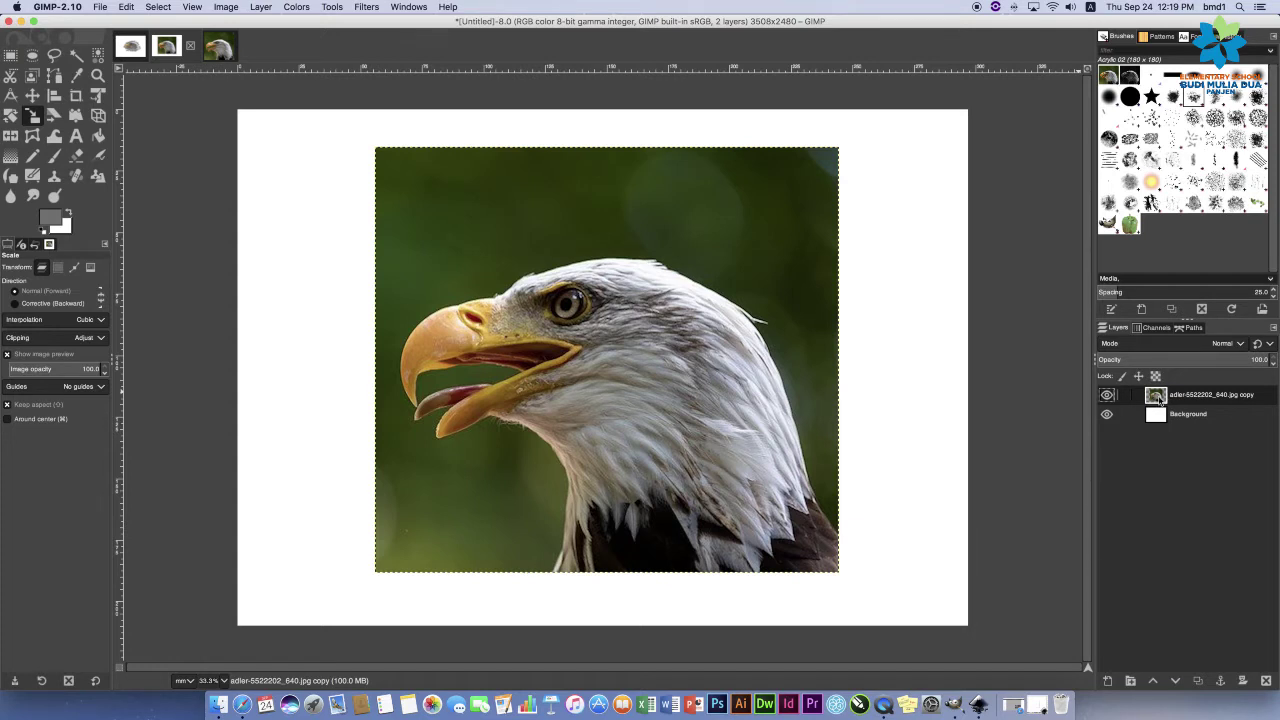
key(ctrl+v)
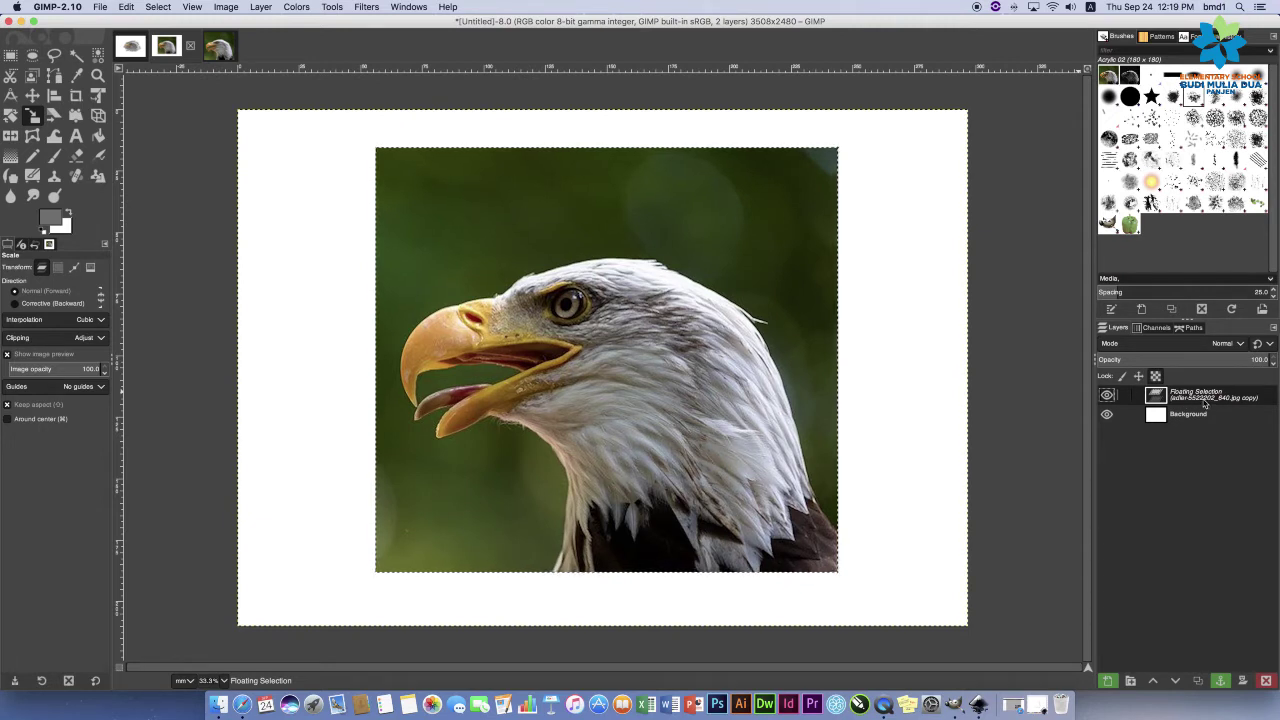
right_click(1205, 403)
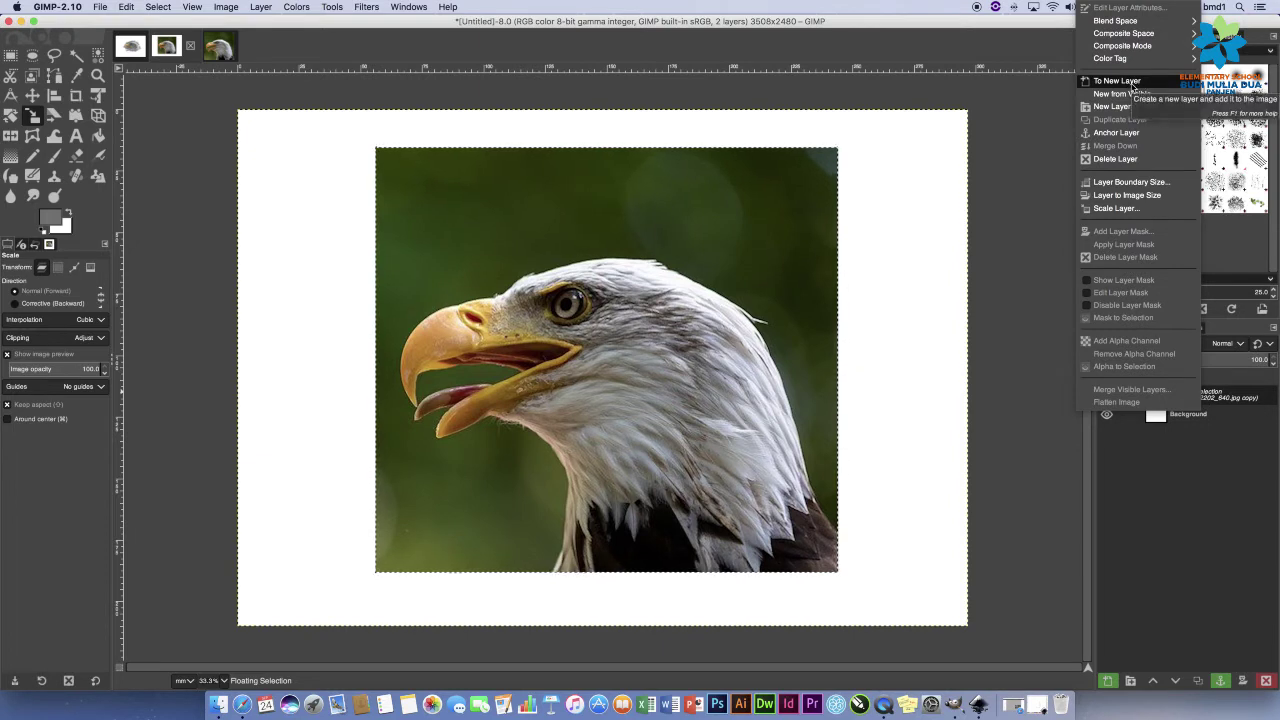
click(1132, 85)
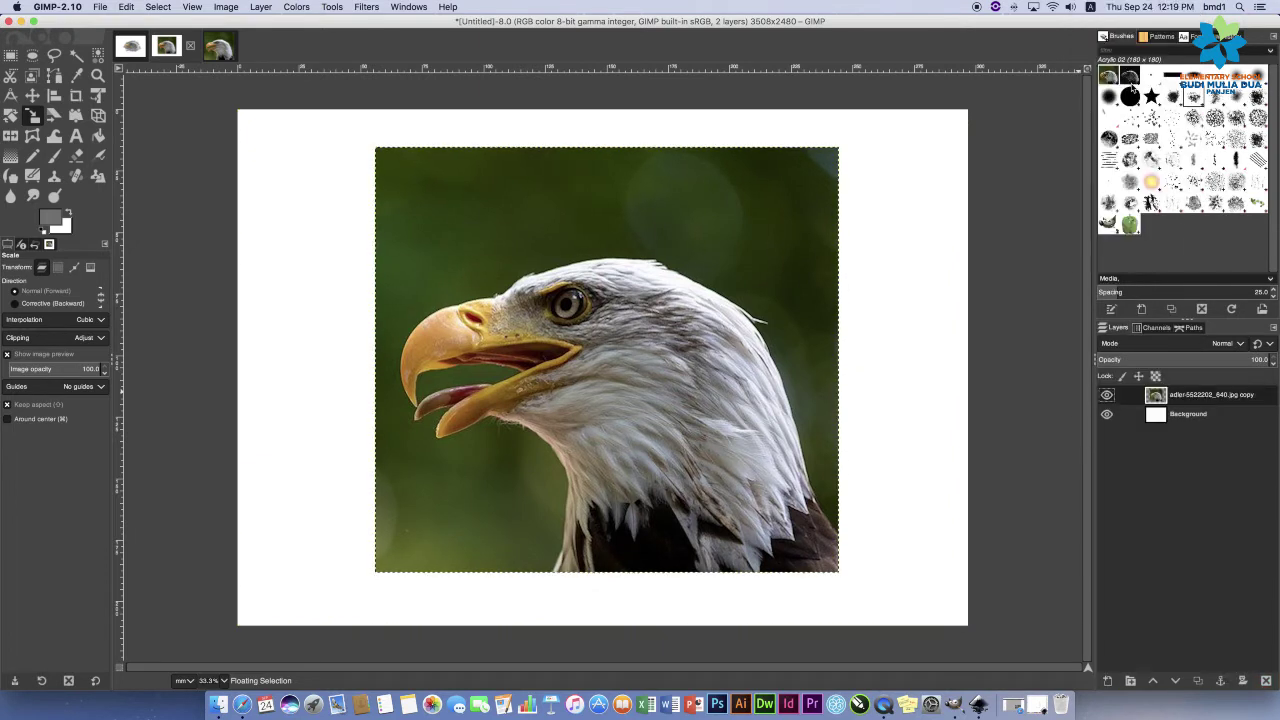
Add a layer mask initialized to Black (full transparency) to the eagle layer.
right_click(1183, 401)
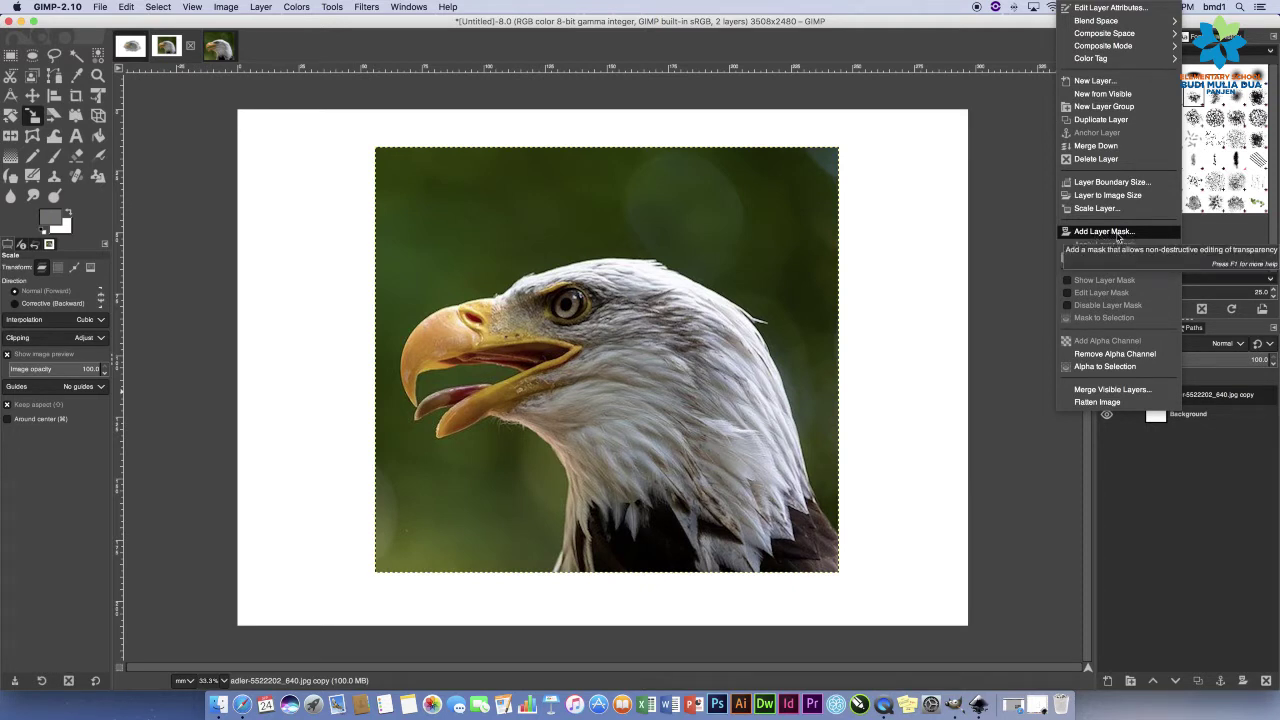
click(1104, 231)
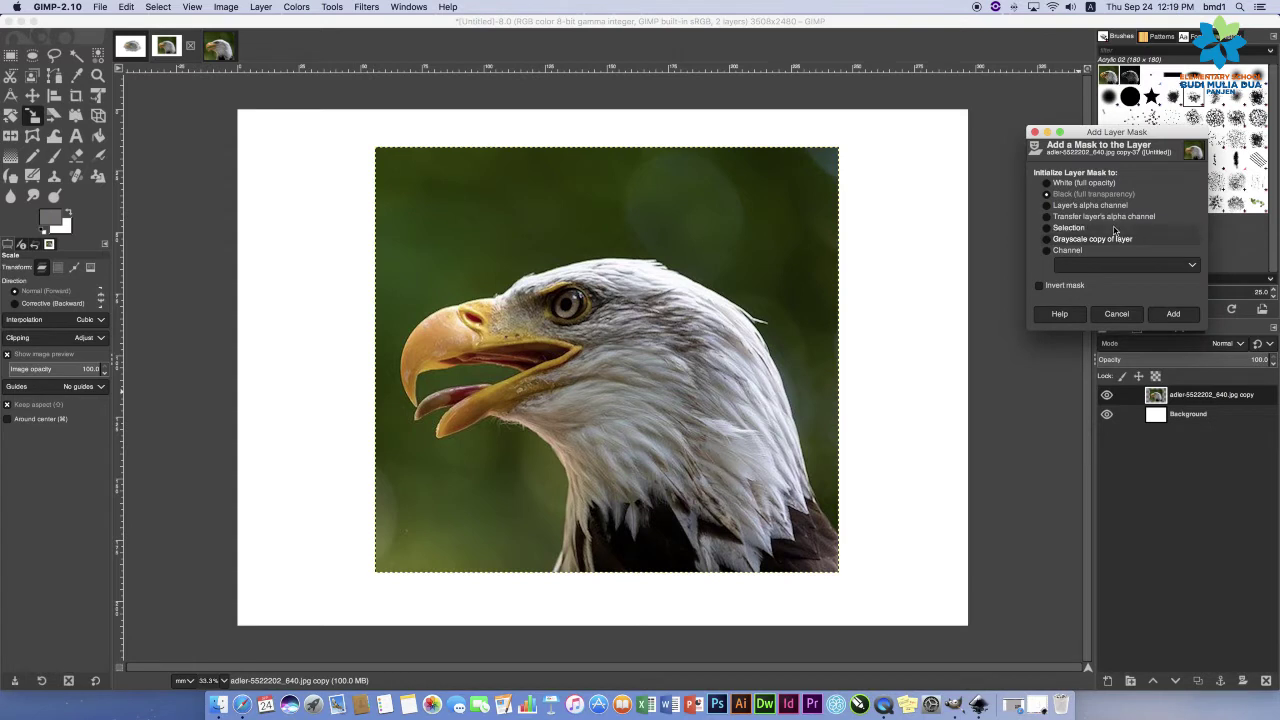
drag(1107, 138, 1107, 158)
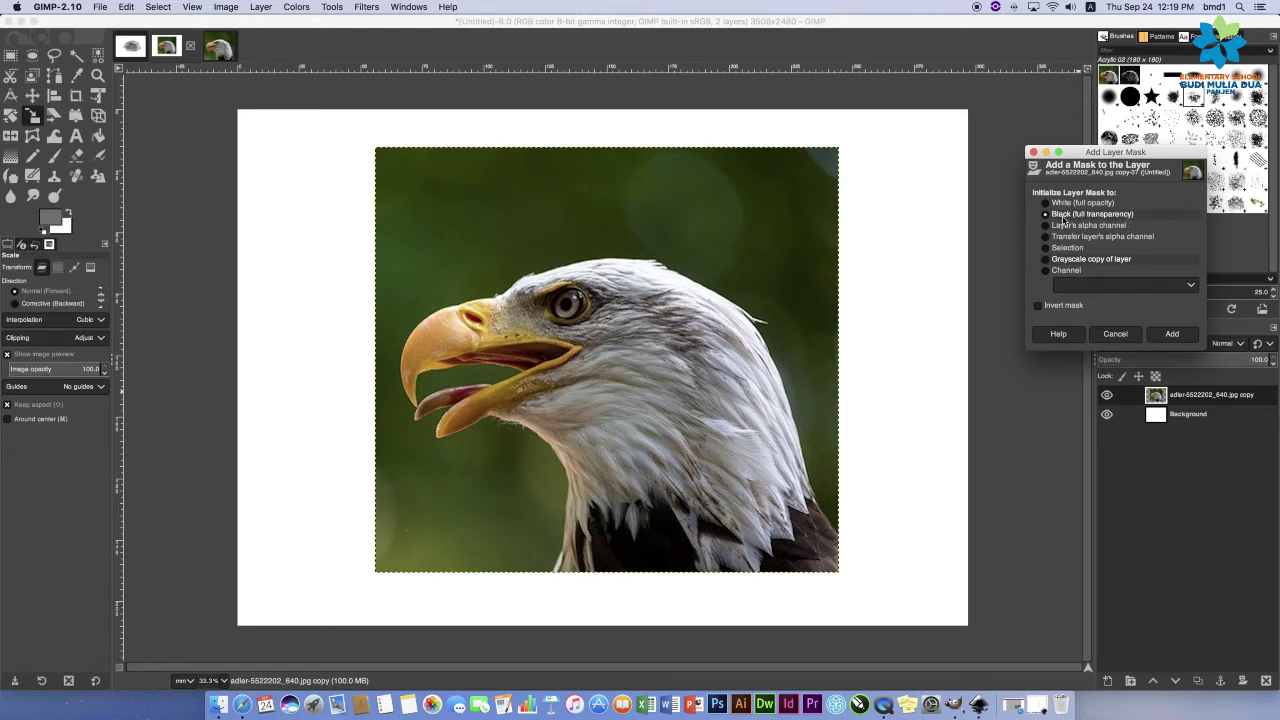
click(1173, 334)
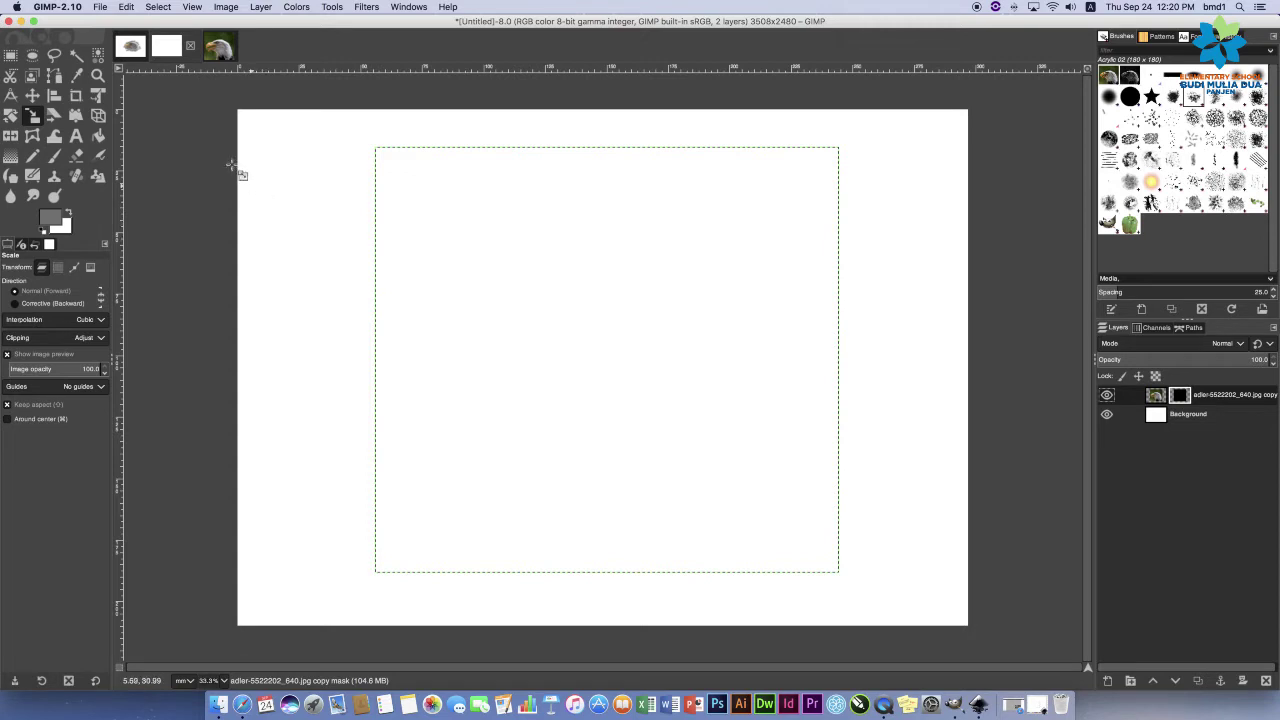
Set up the Paintbrush with a pure white foreground colour and a brush size of about 633.
click(53, 157)
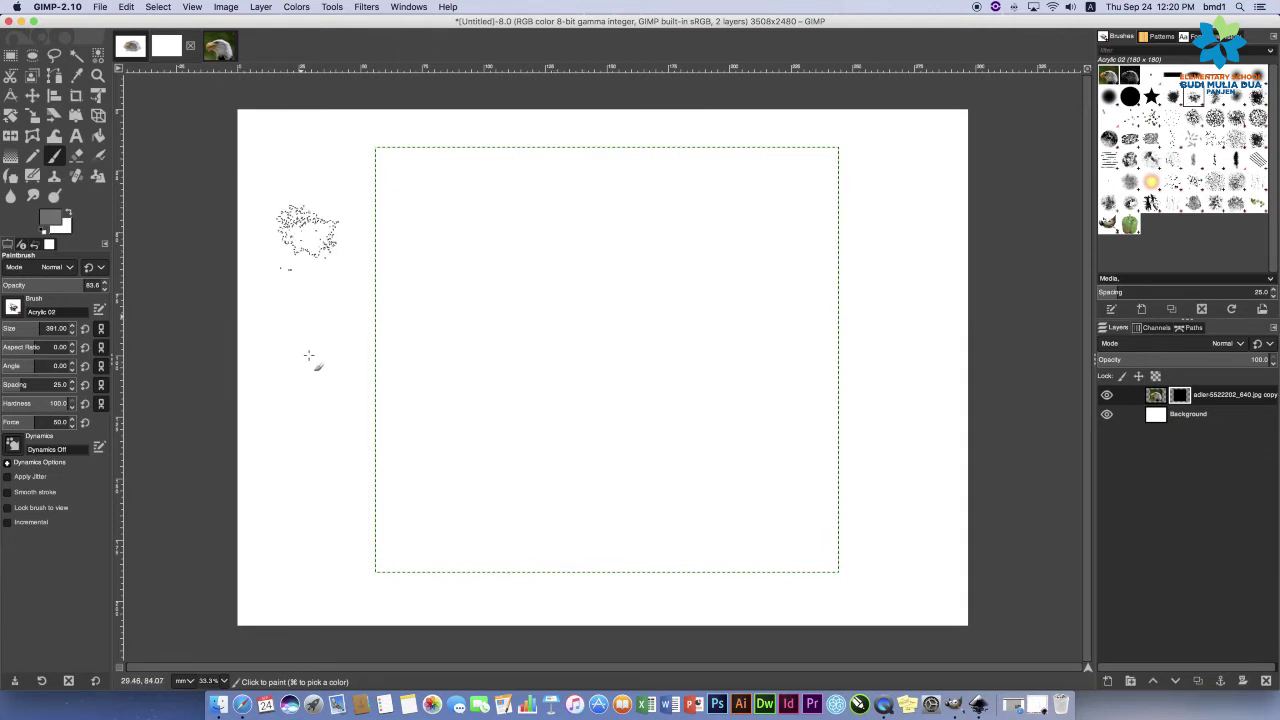
click(55, 220)
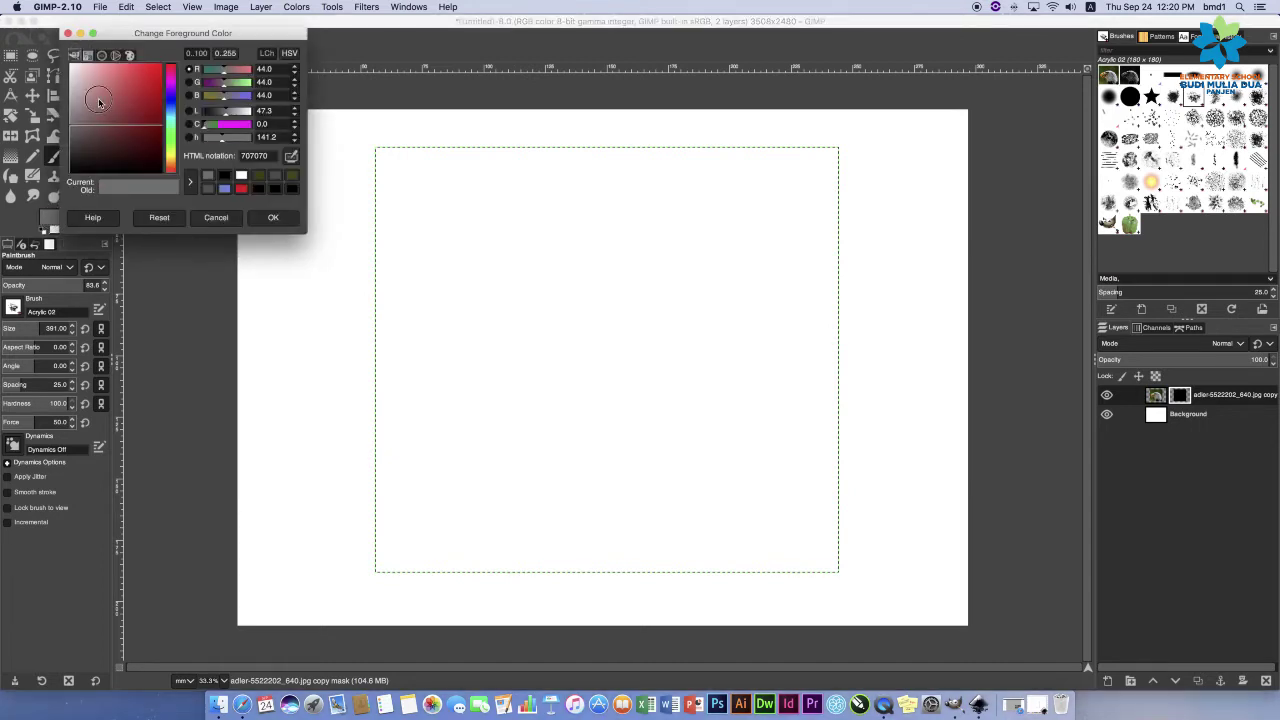
drag(99, 102, 52, 52)
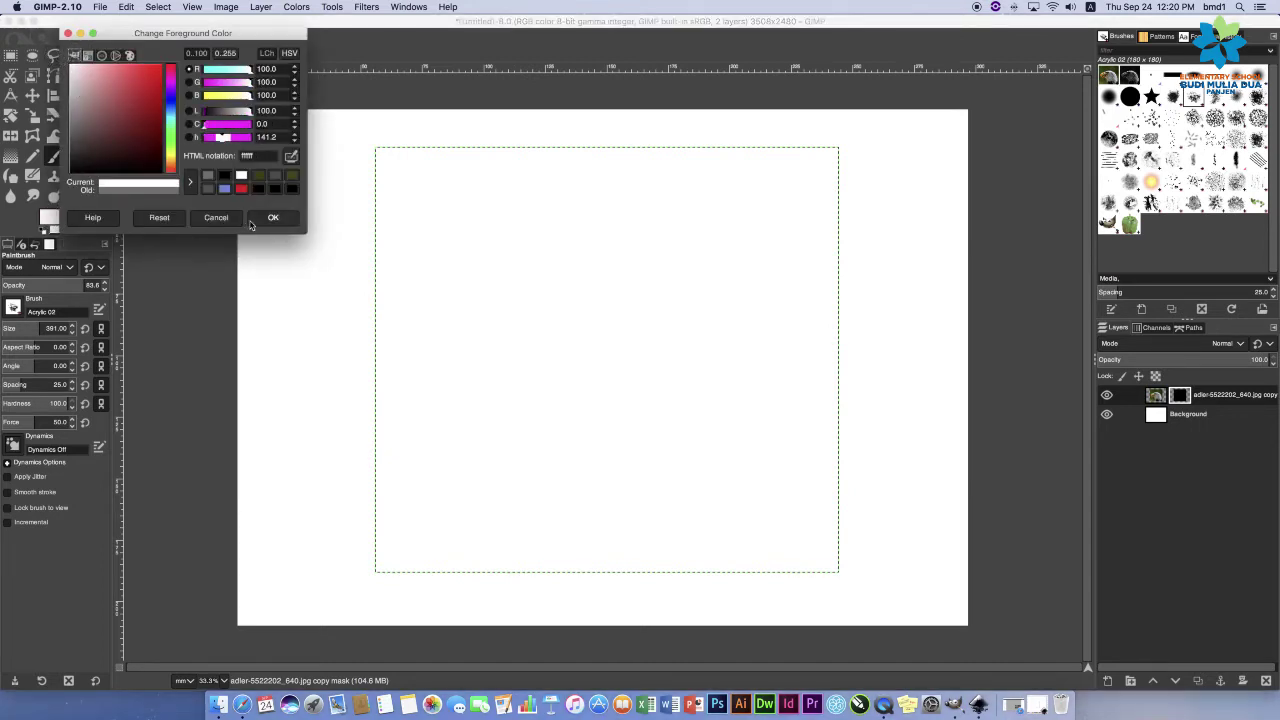
click(284, 220)
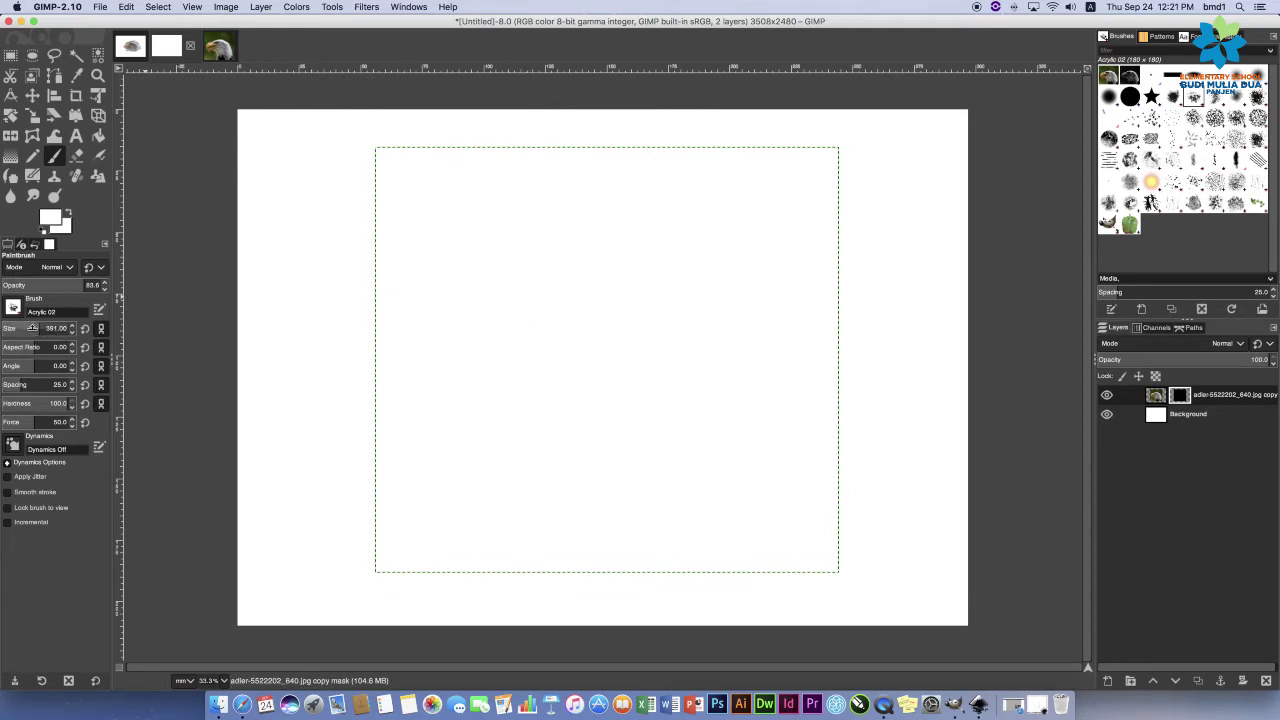
drag(37, 328, 68, 330)
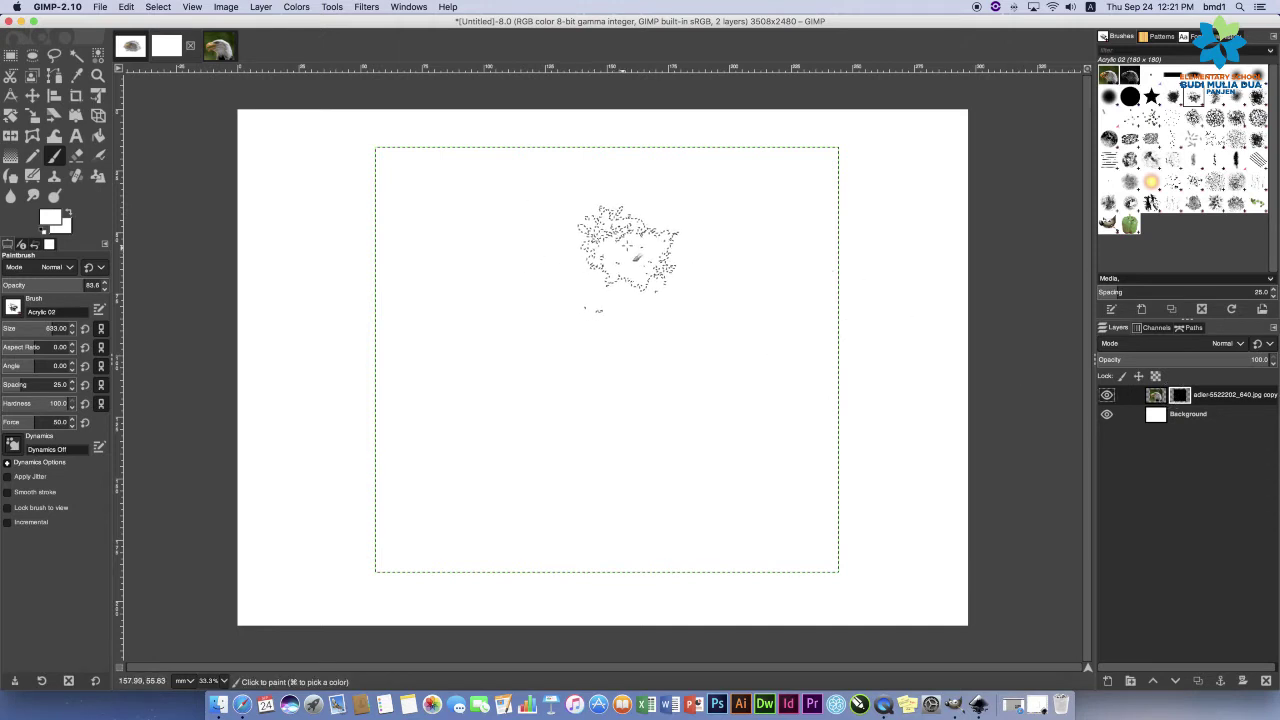
Paint white on the layer mask with the Acrylic 02 brush to reveal the eagle's head and nearby background with rough, brushed edges.
mouse_move(631, 244)
mouse_down()
mouse_move(486, 324)
mouse_move(412, 332)
mouse_move(488, 342)
mouse_move(490, 364)
mouse_move(446, 392)
mouse_move(510, 382)
mouse_move(725, 272)
mouse_move(728, 286)
mouse_move(638, 386)
mouse_move(507, 444)
mouse_move(605, 414)
mouse_move(597, 476)
mouse_move(703, 427)
mouse_move(544, 537)
mouse_move(755, 474)
mouse_move(618, 545)
mouse_move(580, 344)
mouse_move(605, 304)
mouse_move(605, 249)
mouse_move(472, 282)
mouse_move(617, 269)
mouse_move(485, 334)
mouse_move(655, 299)
mouse_move(485, 322)
mouse_move(625, 302)
mouse_move(450, 354)
mouse_move(380, 392)
mouse_move(610, 334)
mouse_move(400, 385)
mouse_move(680, 270)
mouse_move(710, 270)
mouse_move(640, 268)
mouse_up()
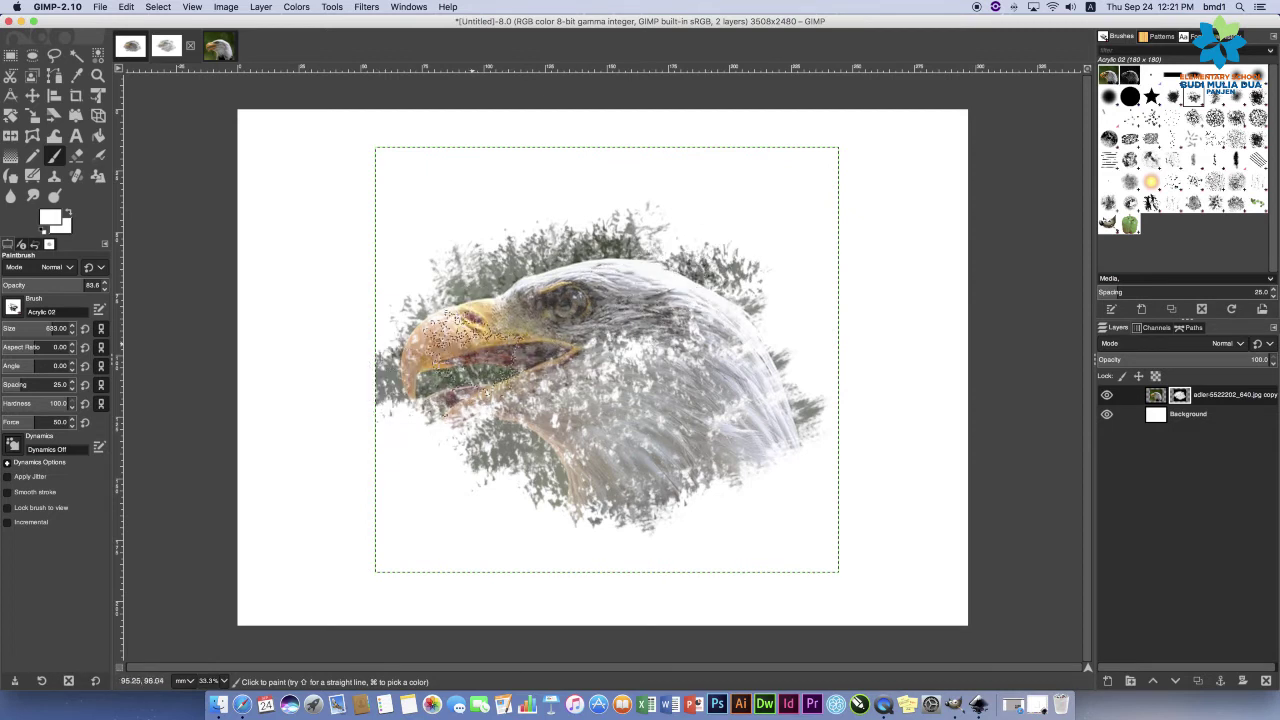
key(ctrl+z)
mouse_move(463, 355)
mouse_down()
mouse_move(420, 375)
mouse_move(525, 350)
mouse_move(705, 275)
mouse_move(505, 295)
mouse_move(690, 240)
mouse_move(480, 295)
mouse_move(610, 262)
mouse_move(500, 250)
mouse_move(600, 225)
mouse_move(492, 357)
mouse_move(613, 420)
mouse_move(675, 428)
mouse_move(555, 483)
mouse_move(642, 450)
mouse_move(681, 418)
mouse_move(500, 458)
mouse_move(660, 350)
mouse_move(537, 380)
mouse_move(495, 360)
mouse_move(635, 290)
mouse_move(595, 430)
mouse_move(750, 395)
mouse_move(690, 490)
mouse_move(762, 455)
mouse_move(650, 515)
mouse_move(547, 495)
mouse_move(505, 415)
mouse_move(465, 440)
mouse_move(409, 440)
mouse_move(560, 415)
mouse_move(400, 380)
mouse_up()
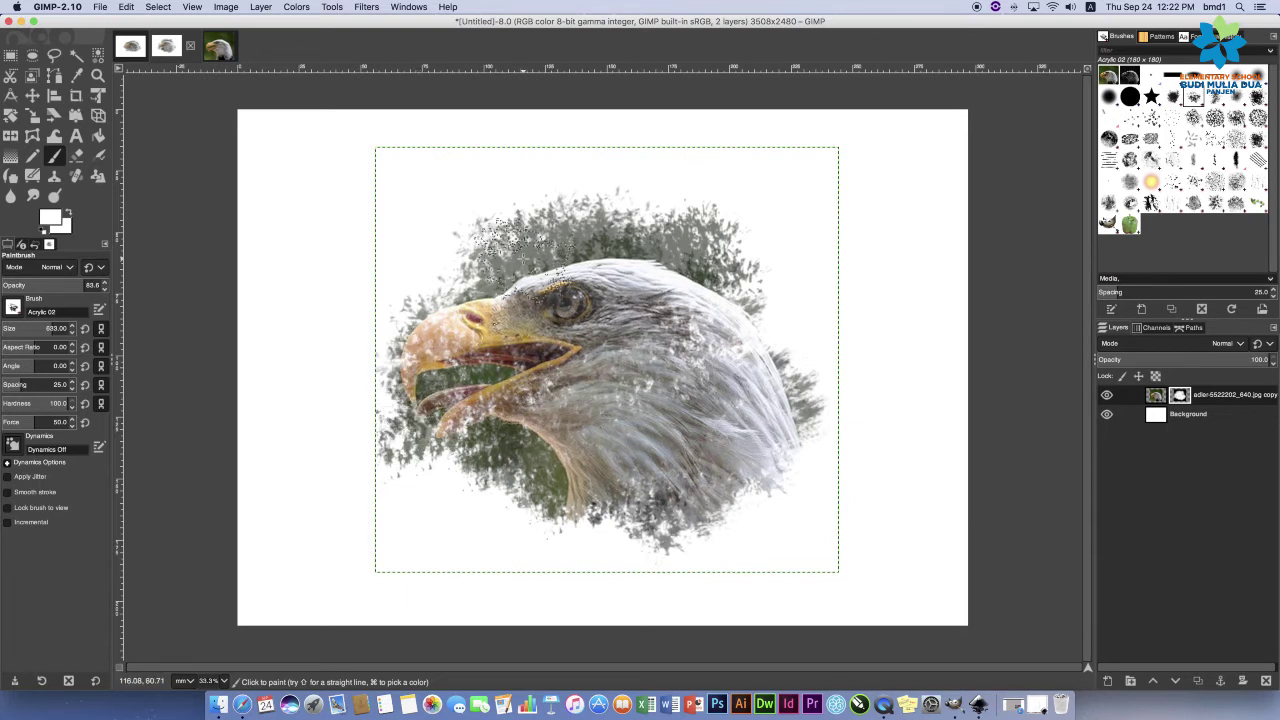
mouse_move(768, 318)
mouse_down()
mouse_move(785, 320)
mouse_move(777, 214)
mouse_move(765, 290)
mouse_move(751, 294)
mouse_up()
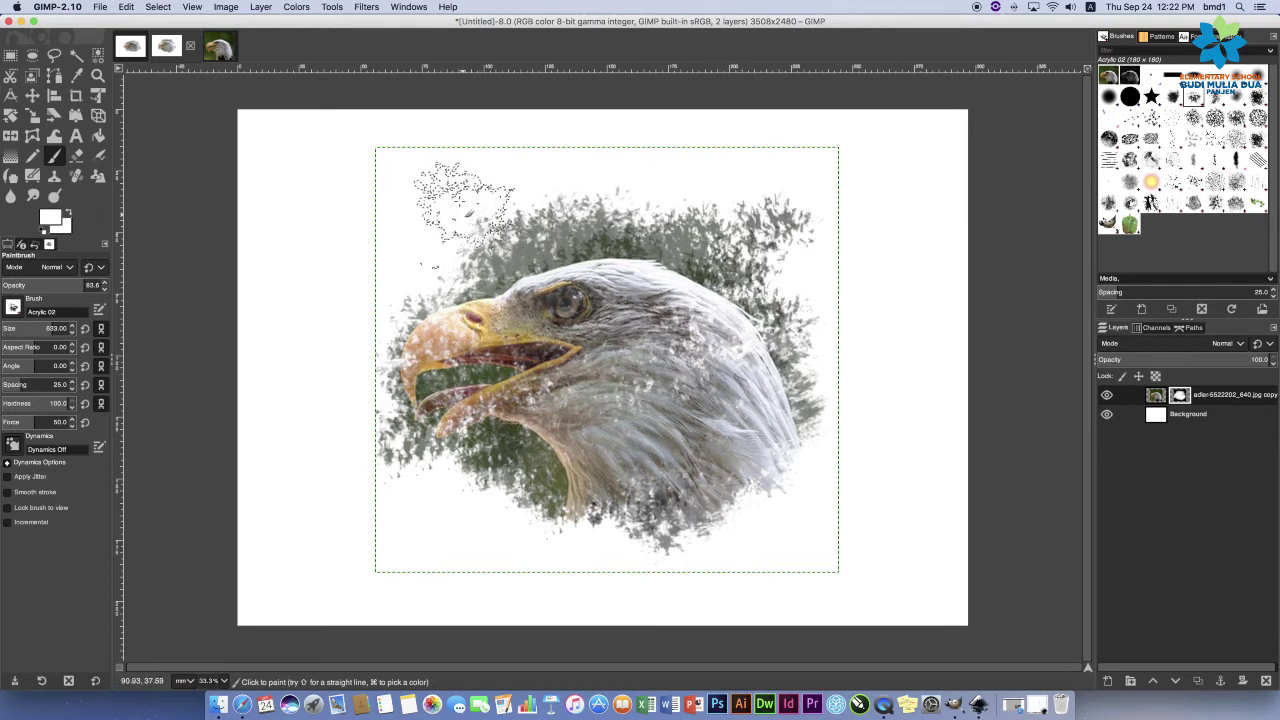
mouse_move(502, 262)
mouse_down()
mouse_move(430, 195)
mouse_move(460, 205)
mouse_move(490, 190)
mouse_move(420, 280)
mouse_move(445, 270)
mouse_up()
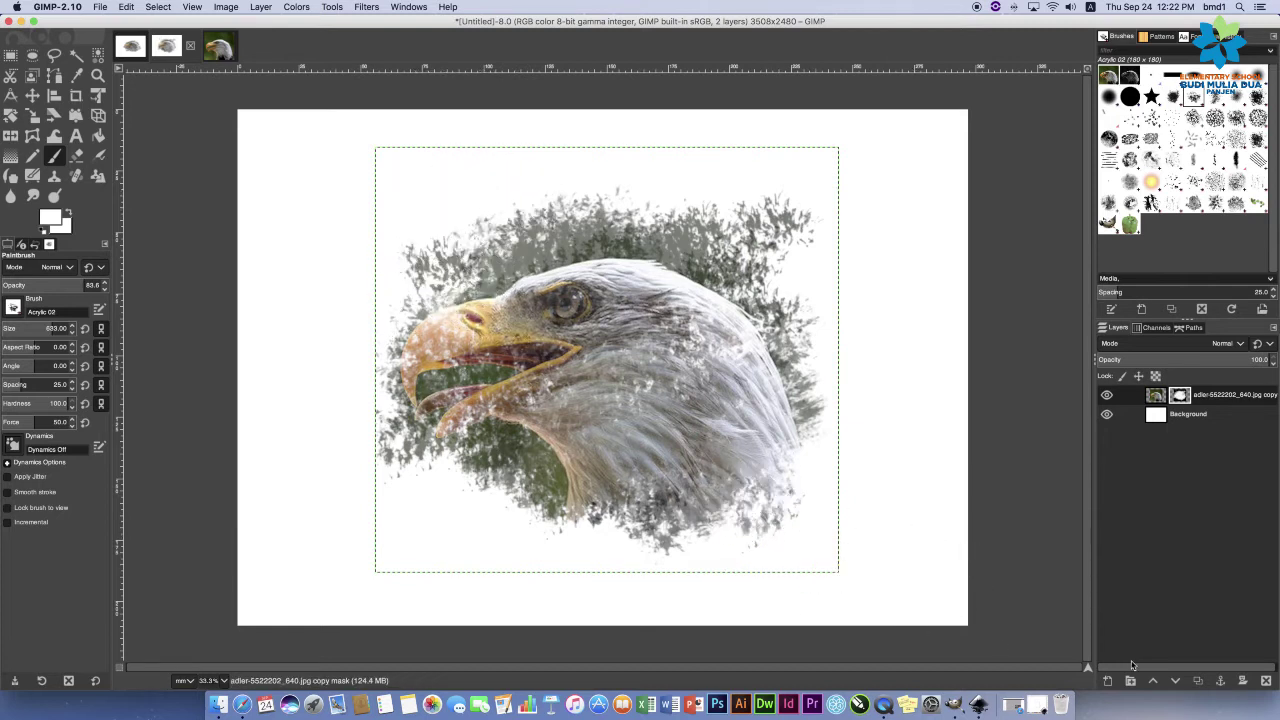
mouse_move(765, 510)
mouse_down()
mouse_move(710, 480)
mouse_move(770, 490)
mouse_up()
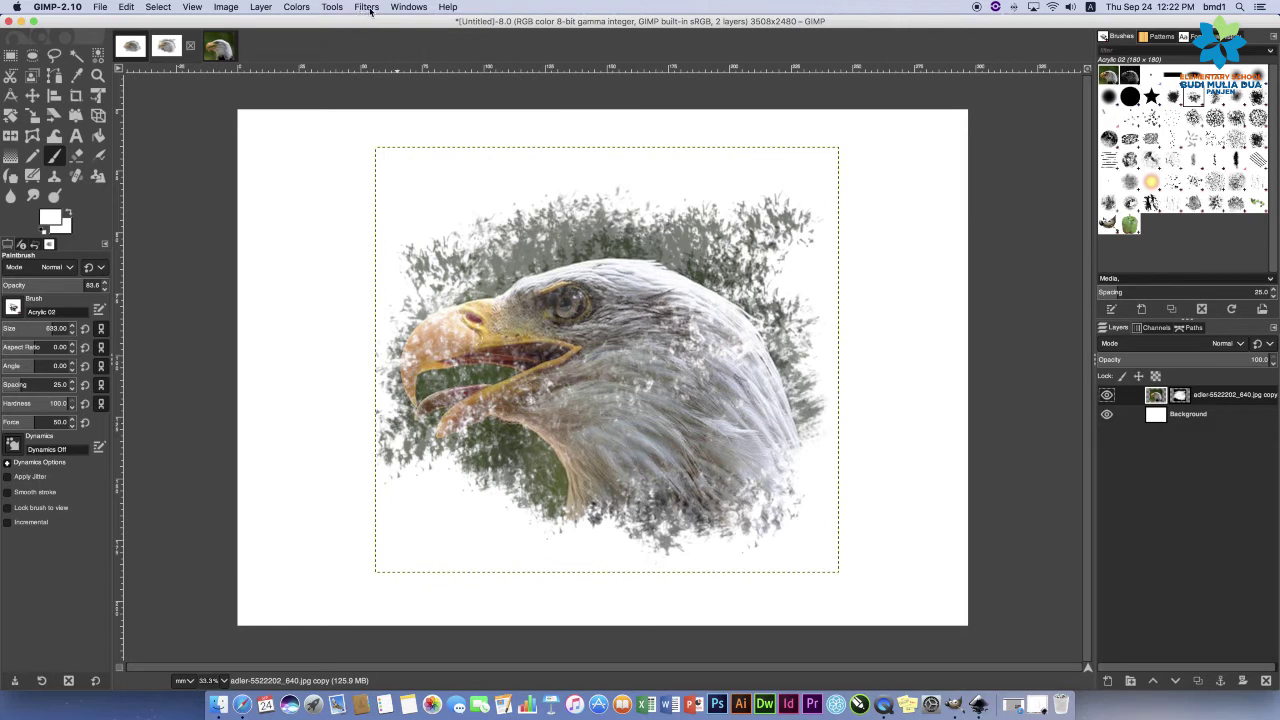
Open the artistic Cartoon filter for the eagle layer and move its dialog away from the eagle's head.
click(366, 8)
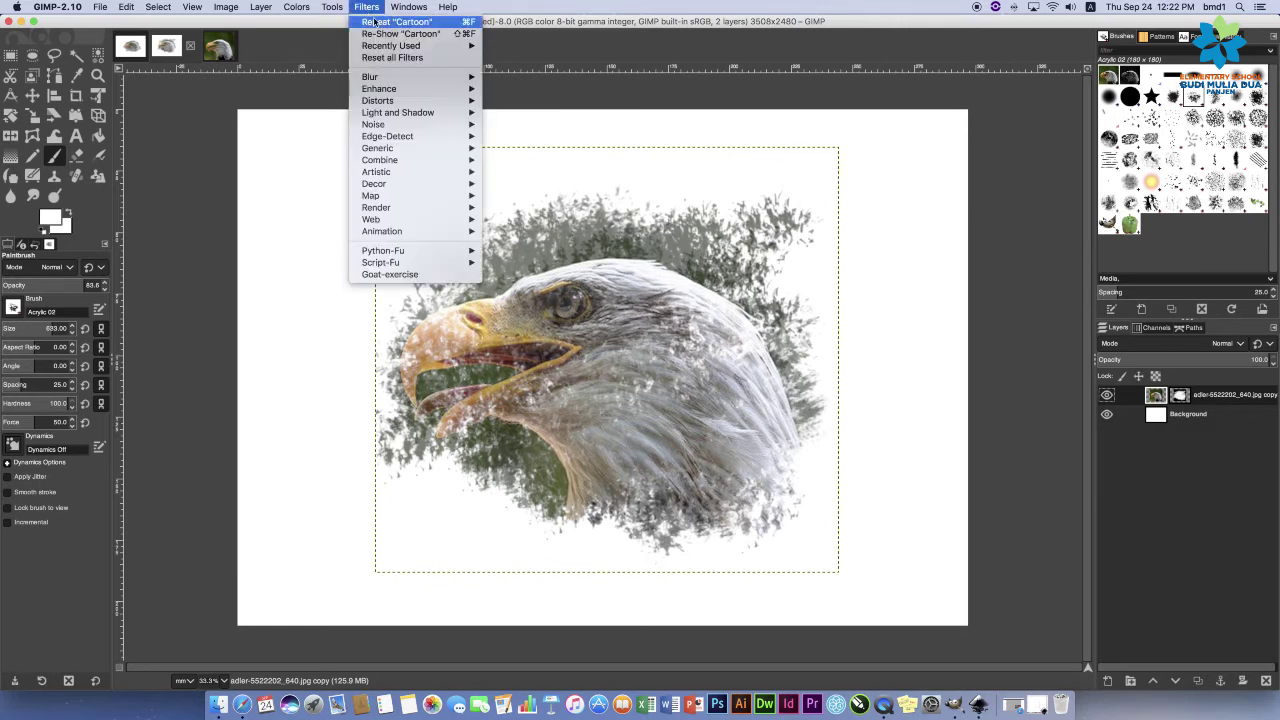
mouse_move(412, 175)
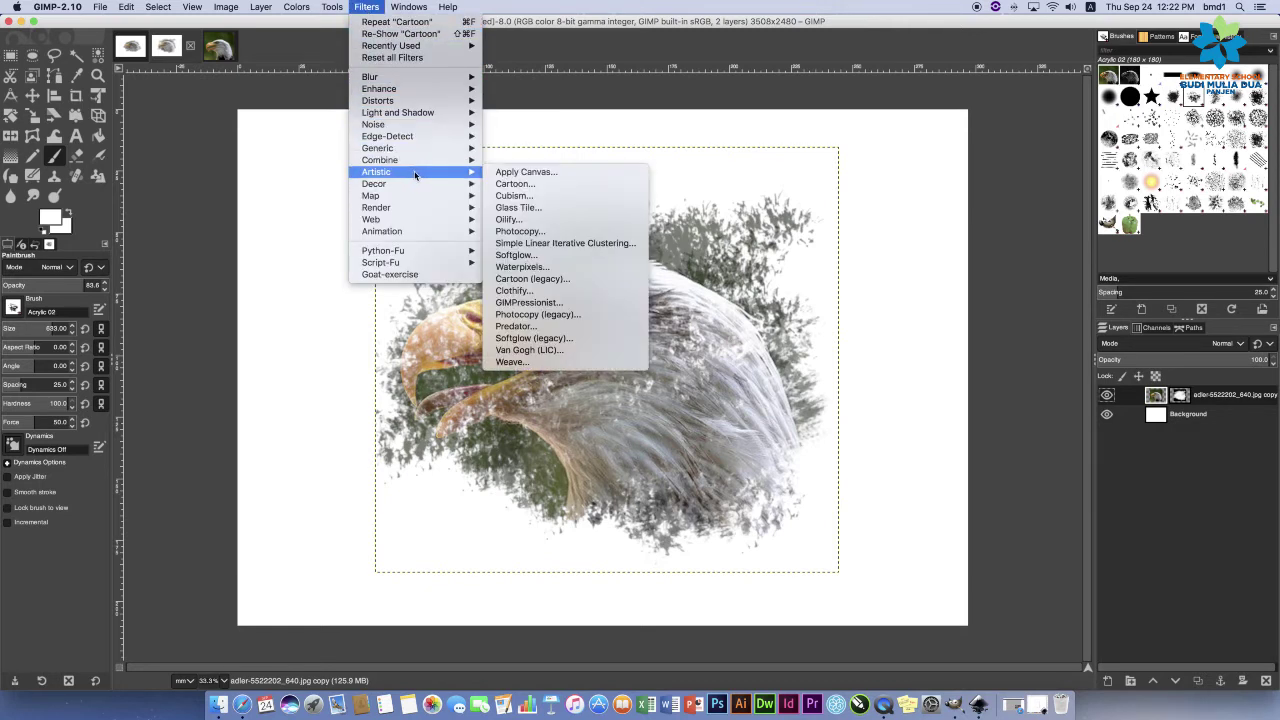
click(537, 188)
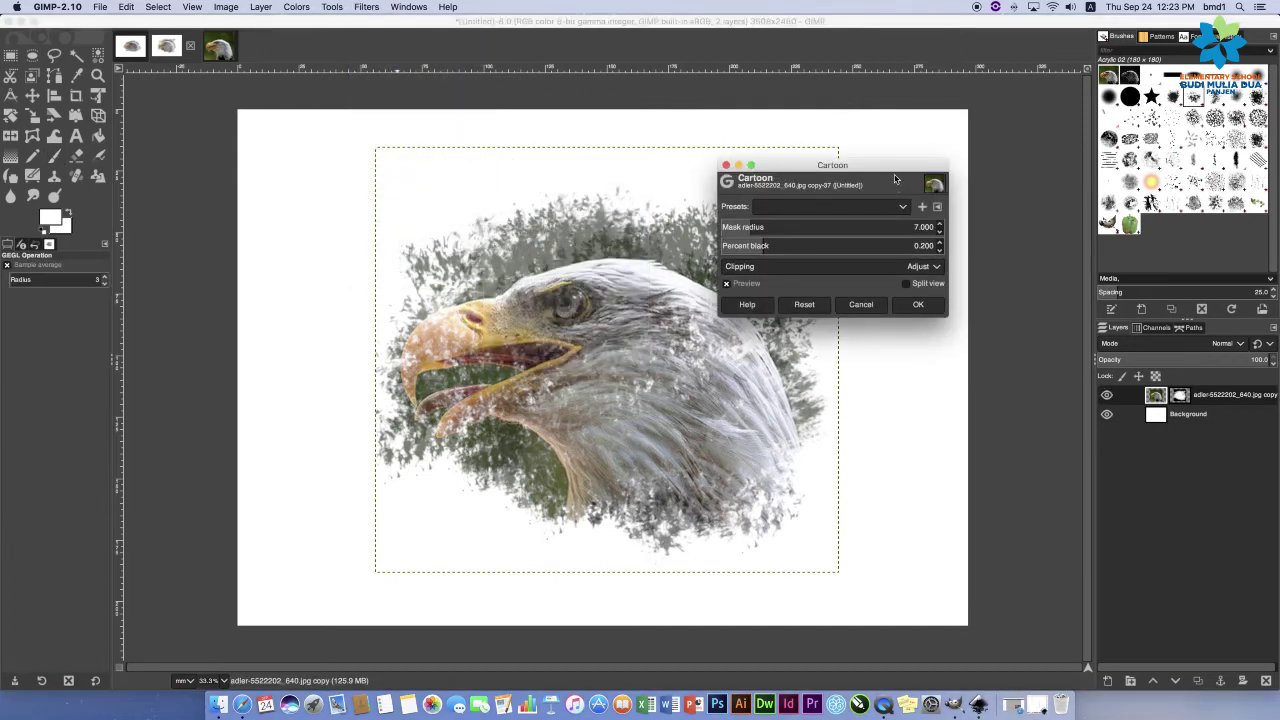
drag(886, 166, 933, 189)
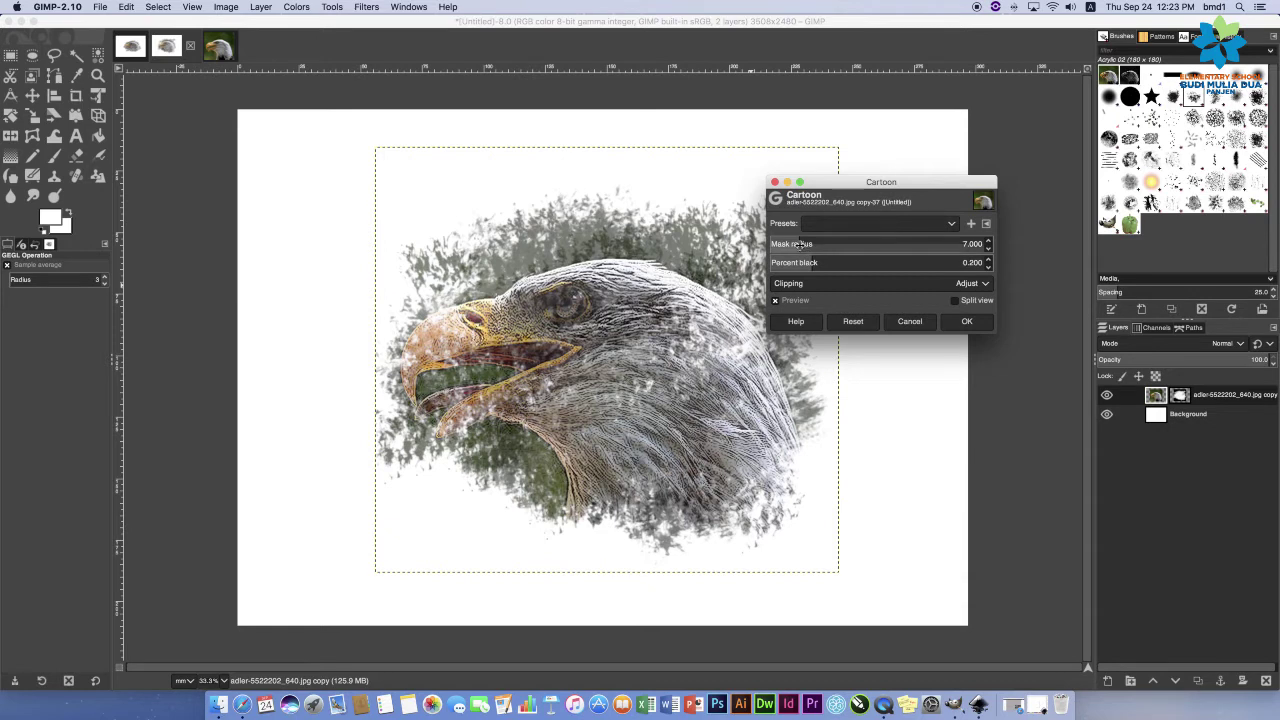
Try the Cartoon filter with a mask radius of 27.047 and percent black lowered to 0.085.
drag(800, 240, 821, 239)
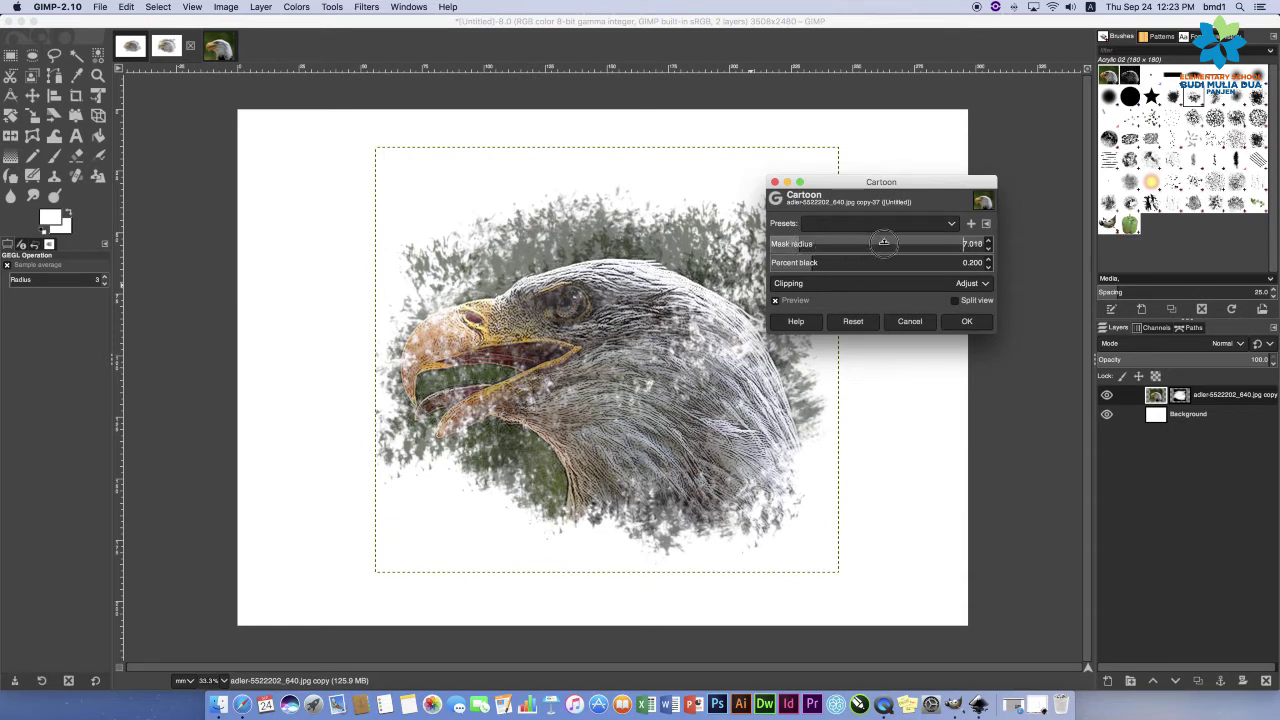
click(885, 242)
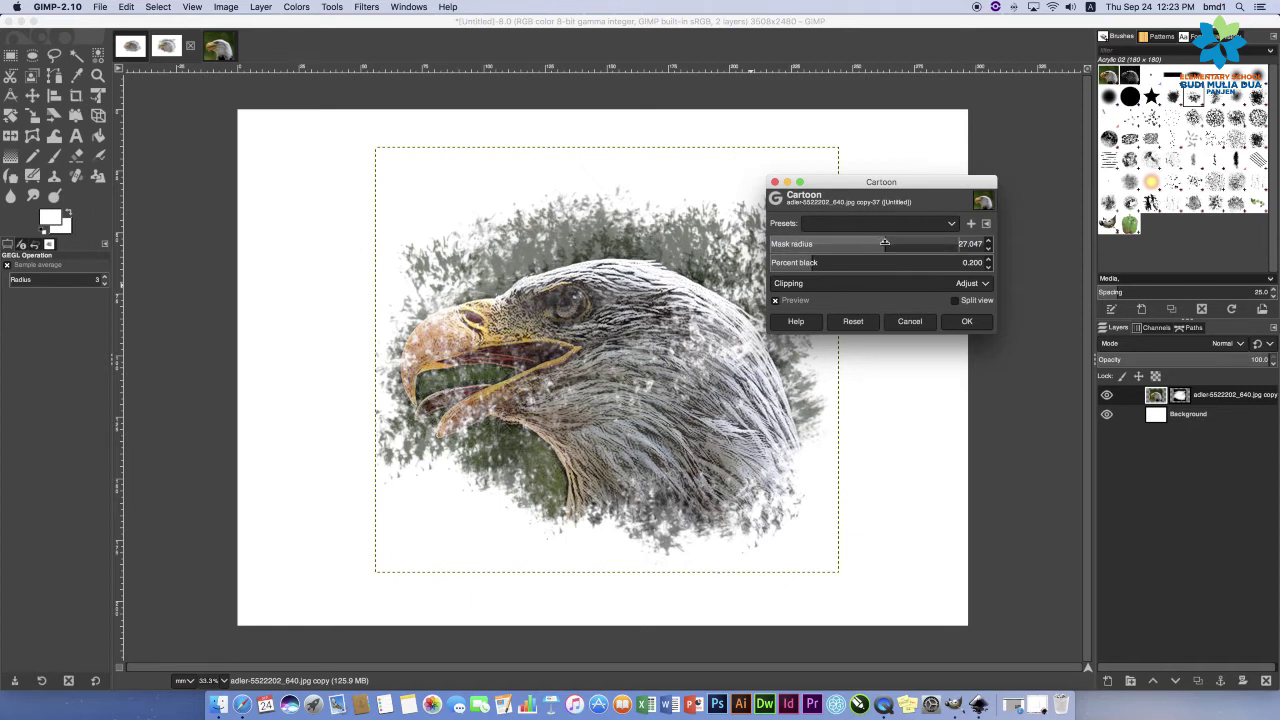
click(807, 262)
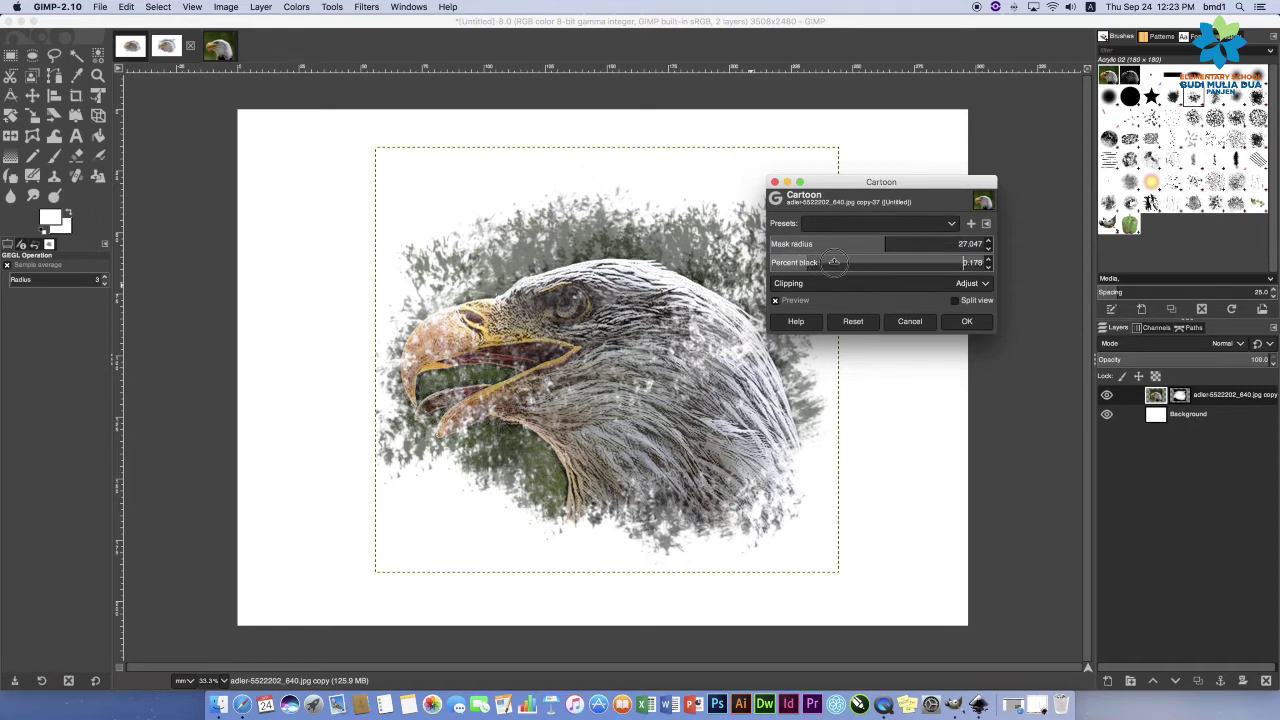
click(880, 262)
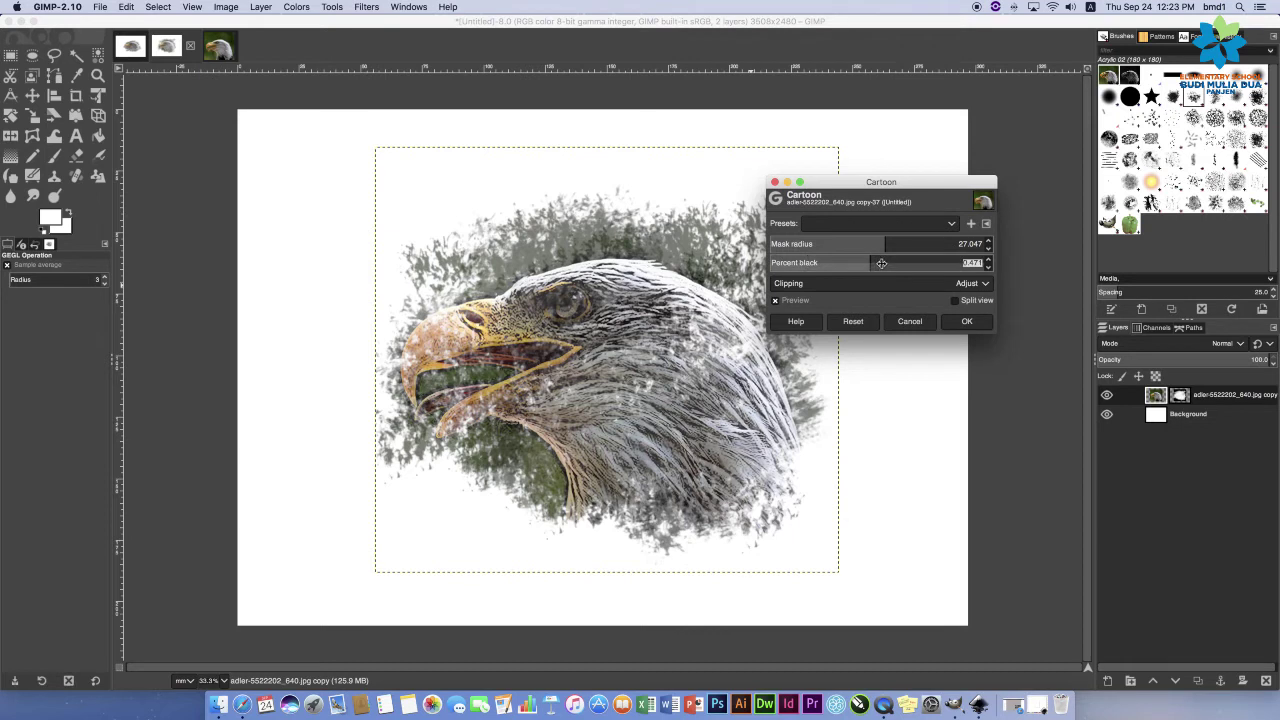
click(820, 262)
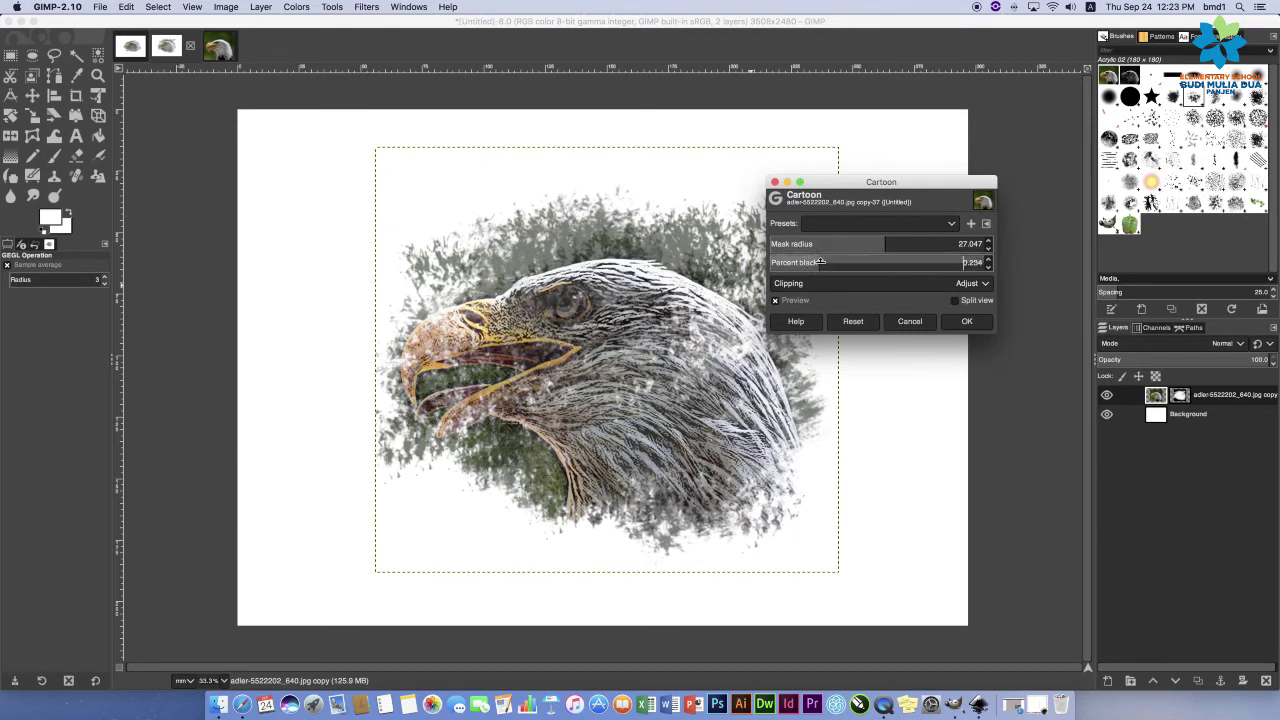
click(789, 262)
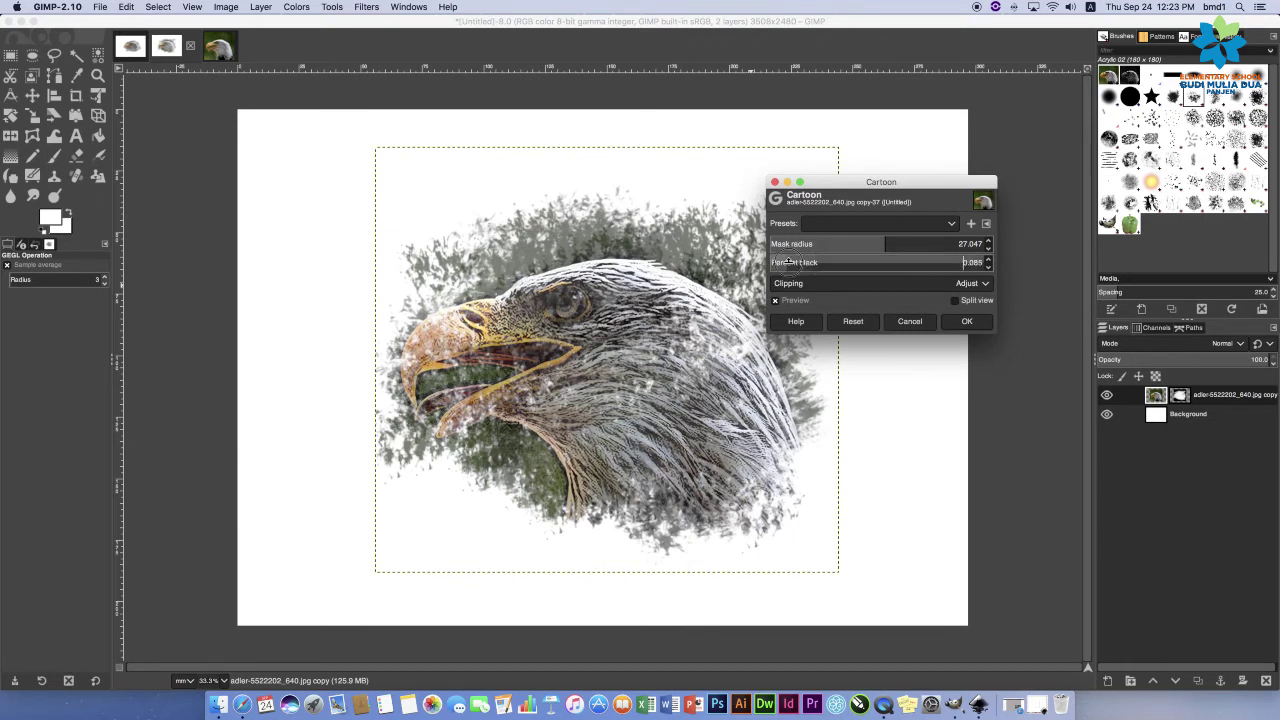
Try Cartoon mask radii of 35.088, 42.544, 11.111 and 21.345, raising percent black to 0.377.
click(920, 243)
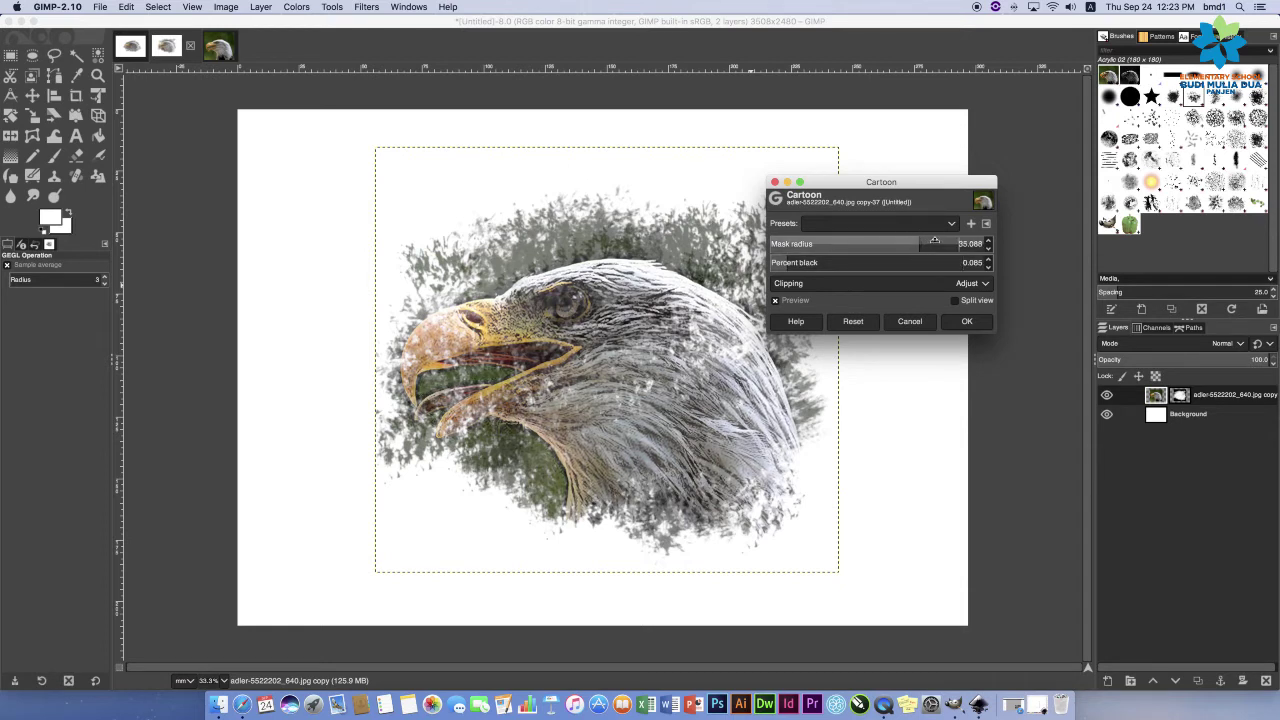
click(840, 288)
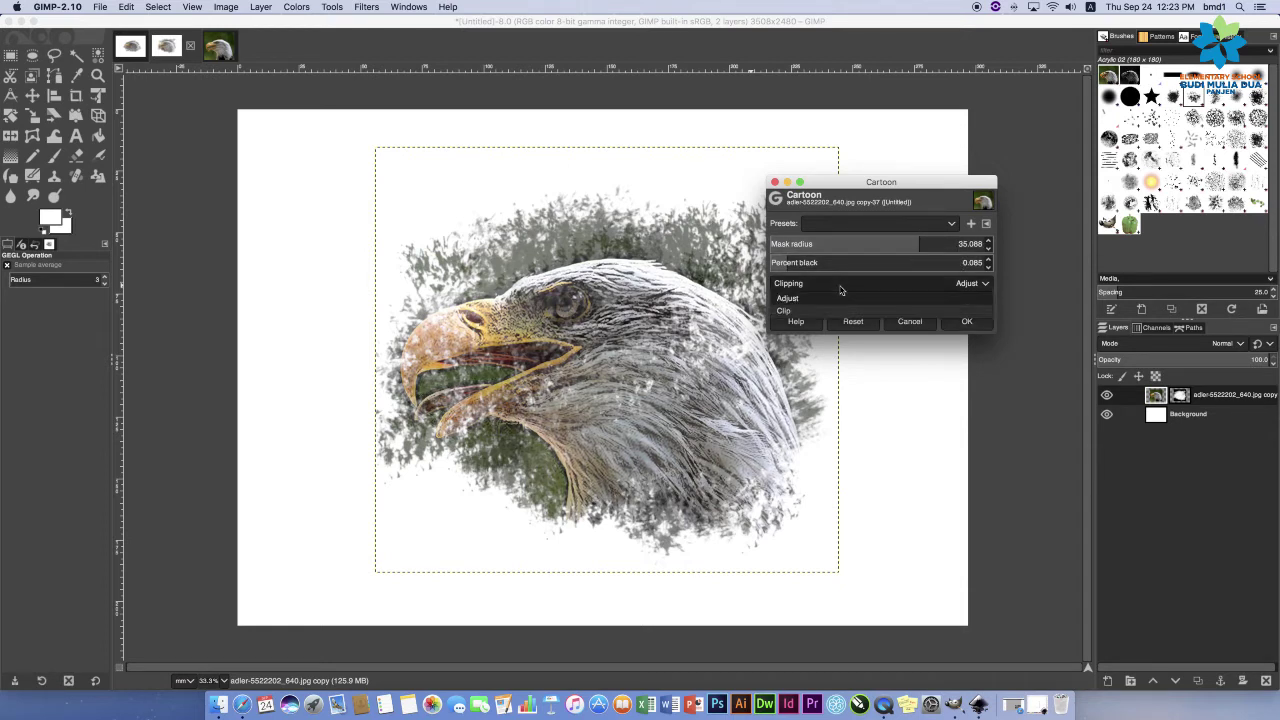
click(845, 283)
click(850, 262)
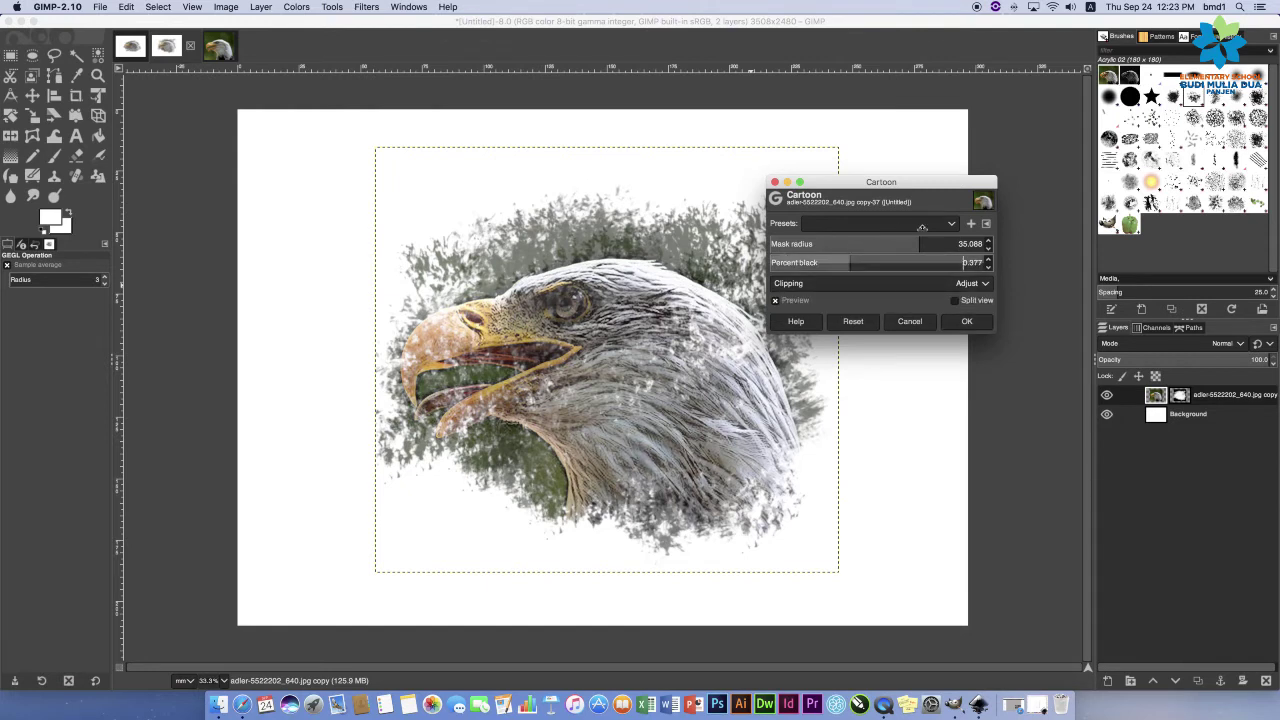
click(952, 243)
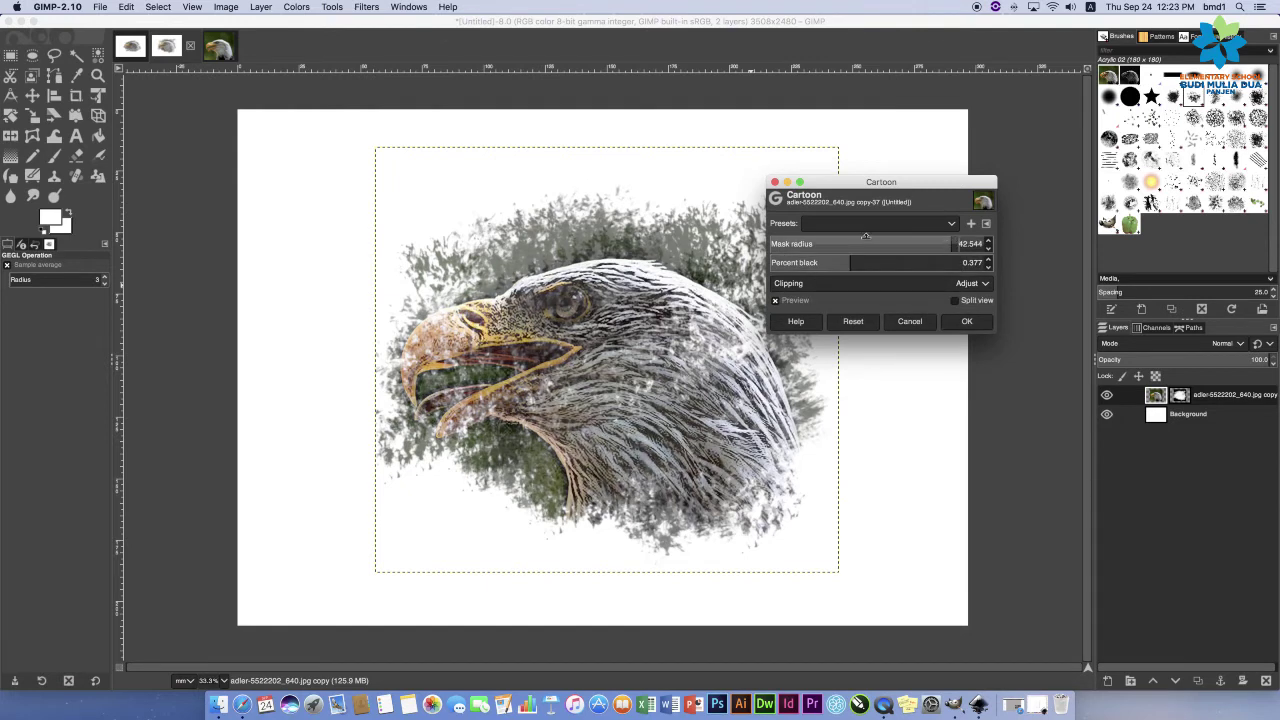
click(821, 240)
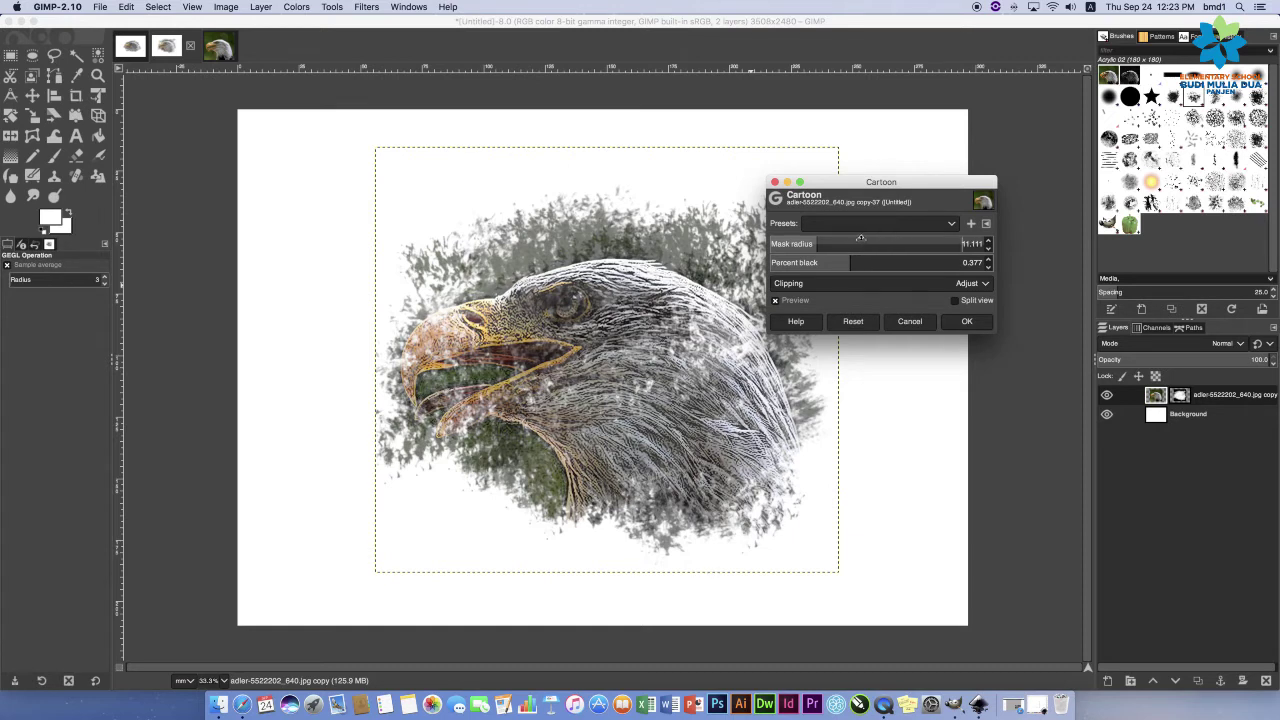
click(860, 240)
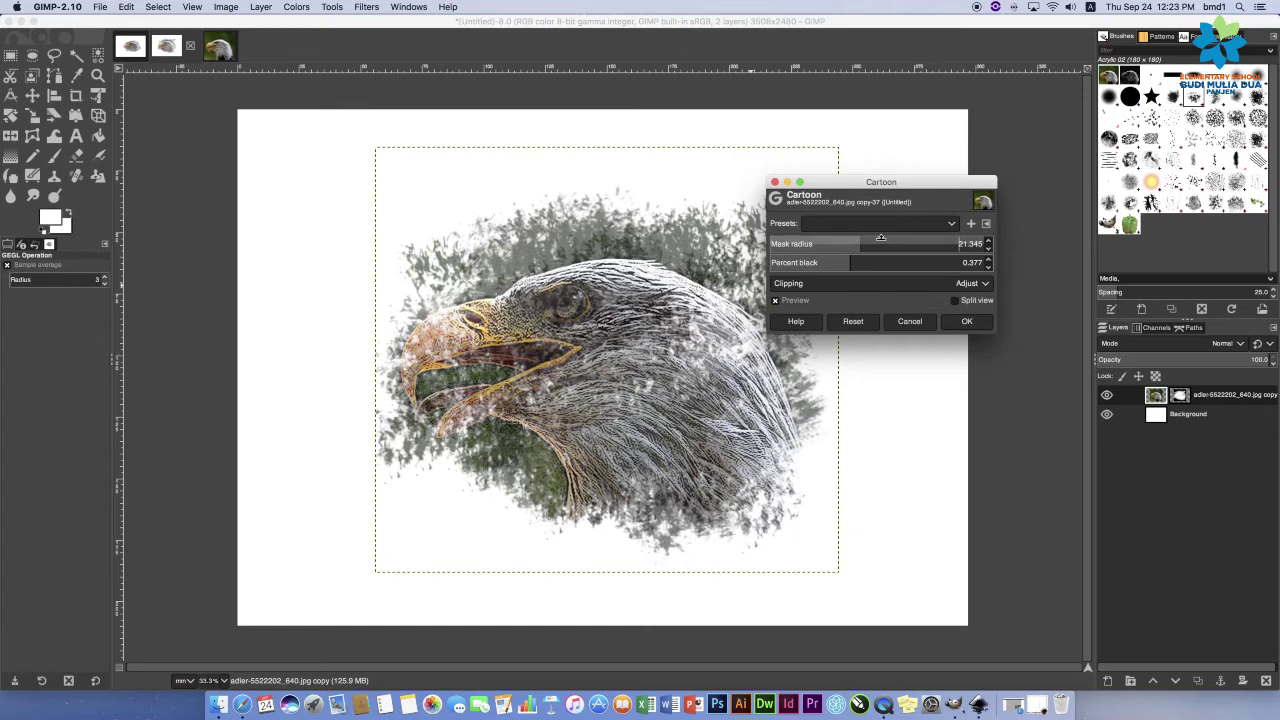
Set the Cartoon filter's percent black to 0.070 and mask radius to about 35.234, and apply it to the eagle.
click(803, 262)
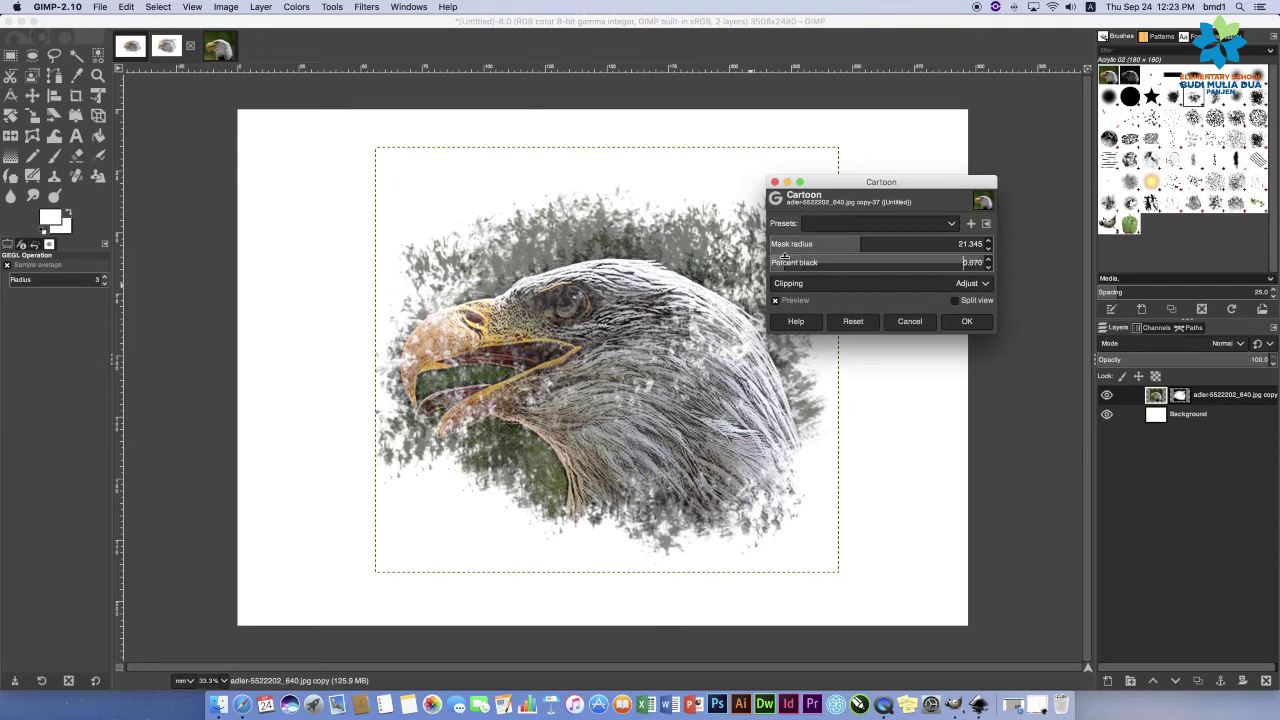
click(900, 240)
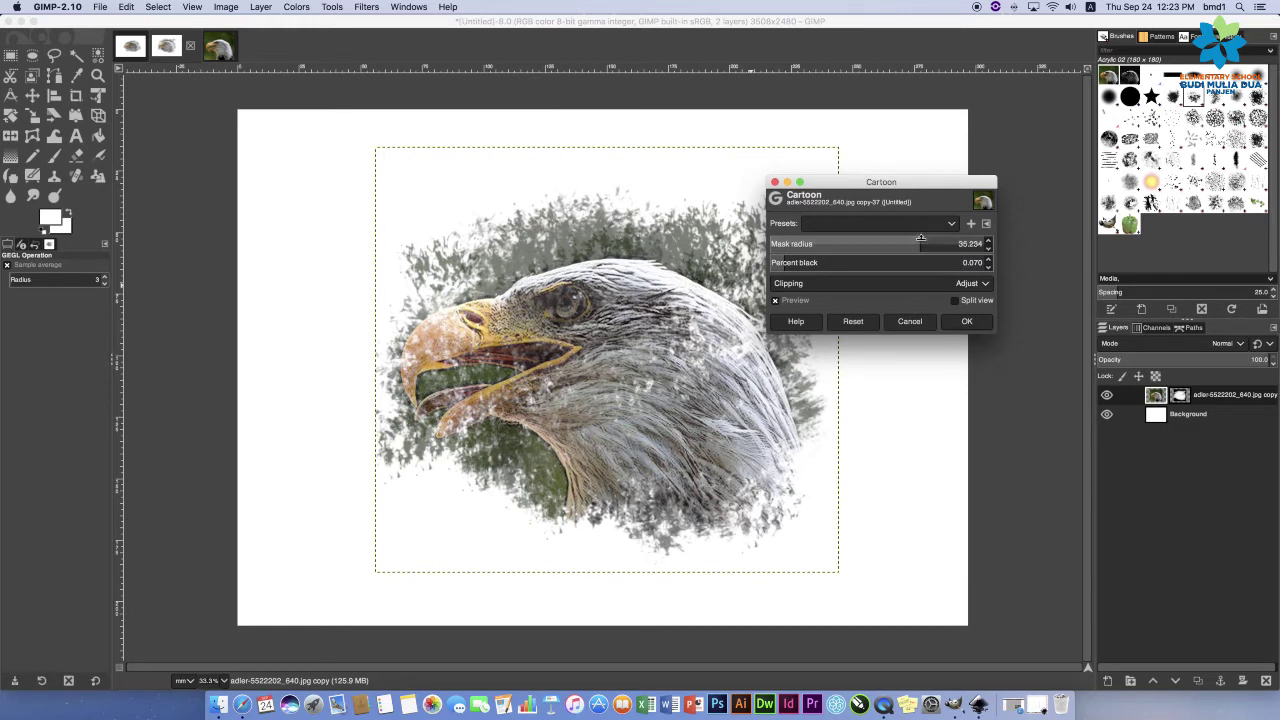
click(962, 322)
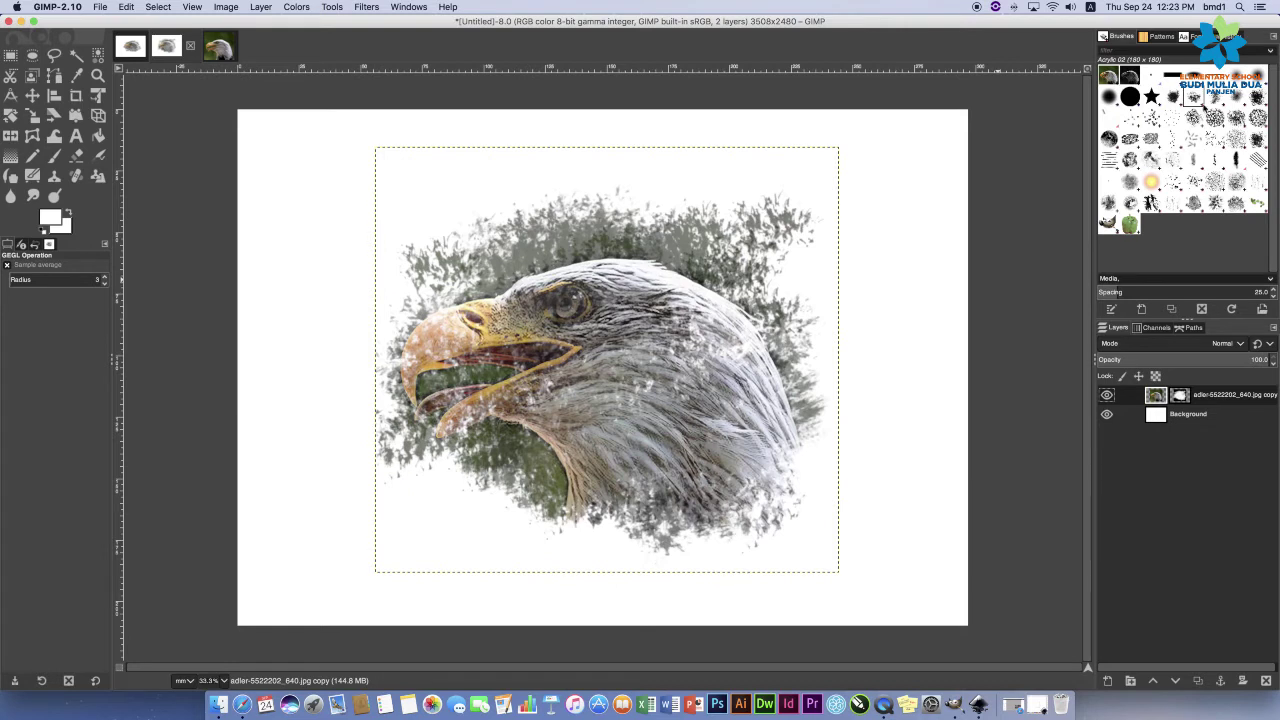
Paint more white on the eagle's layer mask with the Paintbrush to reveal the eye and the area below the beak.
click(55, 155)
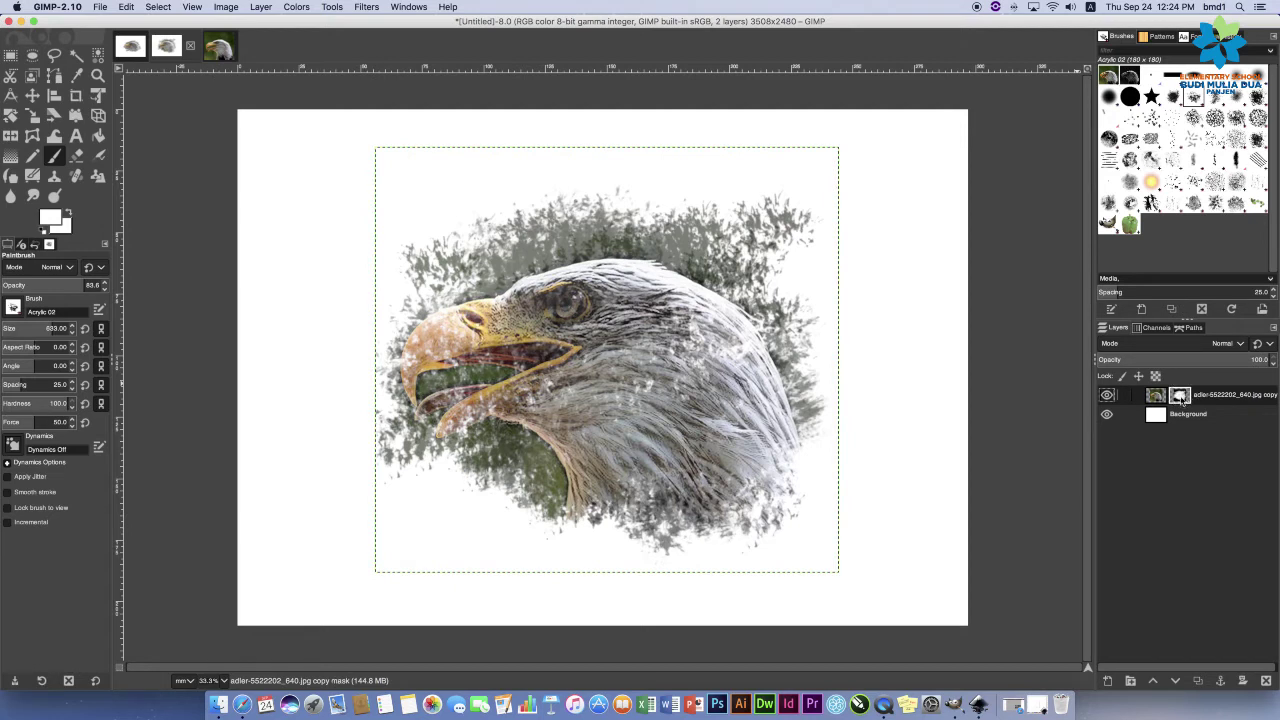
mouse_move(517, 280)
mouse_down()
mouse_move(555, 306)
mouse_move(567, 302)
mouse_move(540, 300)
mouse_move(602, 293)
mouse_move(565, 295)
mouse_move(552, 313)
mouse_move(560, 297)
mouse_up()
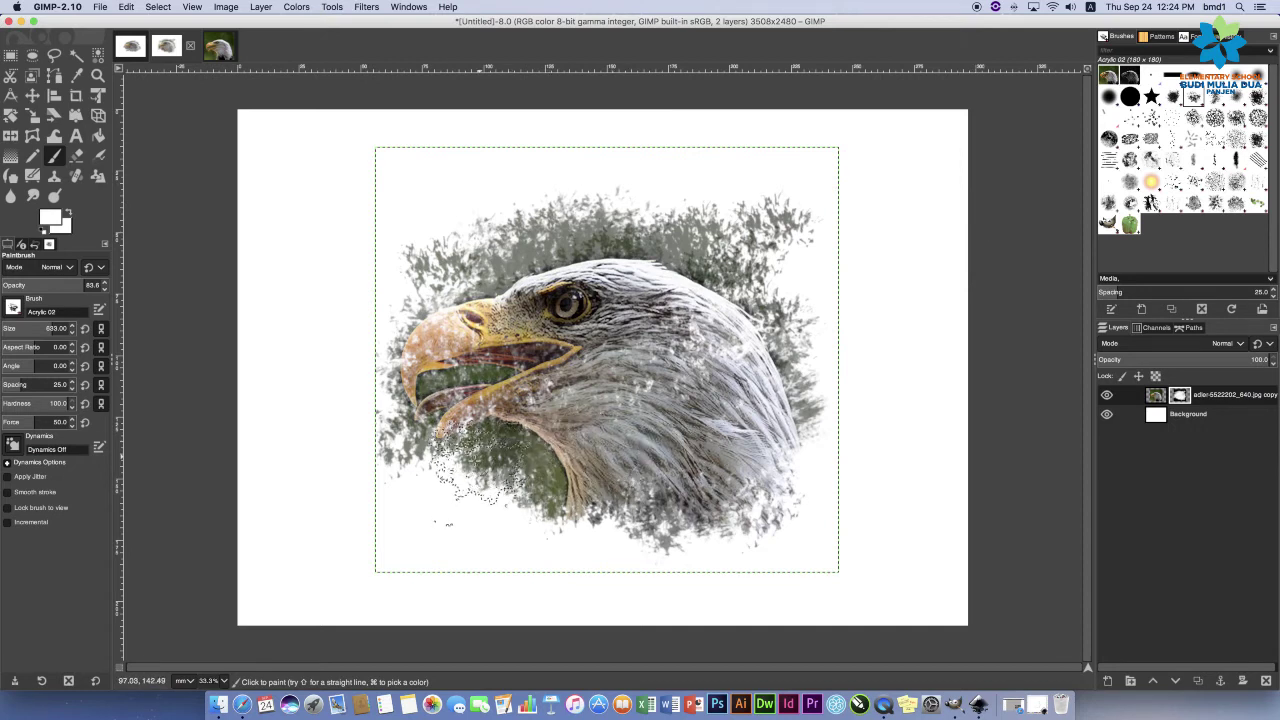
mouse_move(448, 524)
mouse_down()
mouse_move(491, 527)
mouse_move(398, 512)
mouse_move(427, 504)
mouse_up()
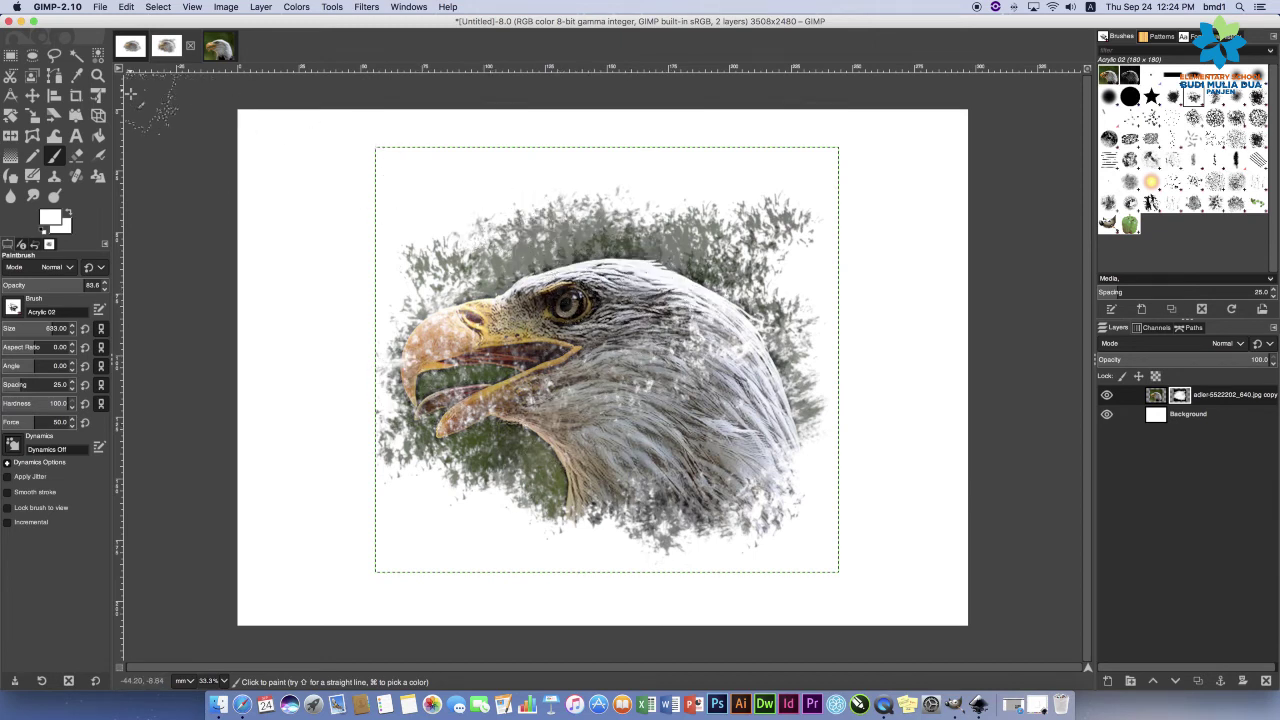
Create a new 3508 x 2480 px layer filled with transparency.
right_click(1155, 460)
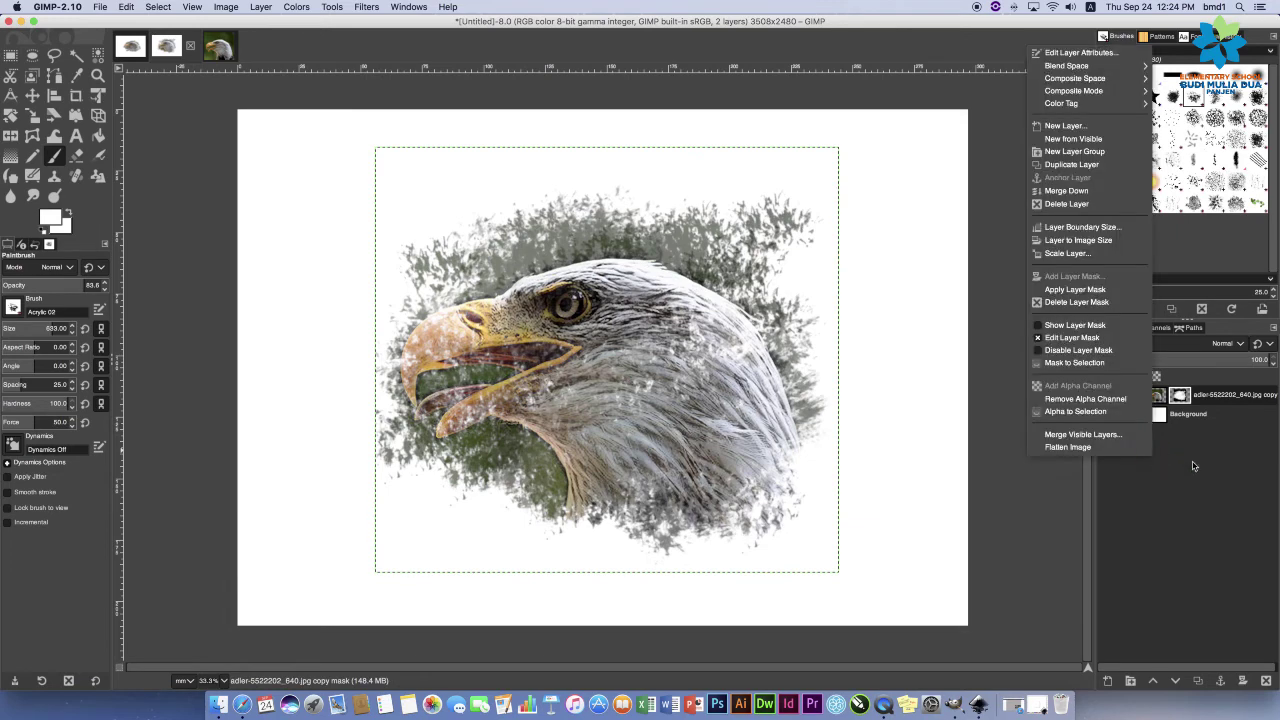
click(1196, 450)
right_click(1197, 470)
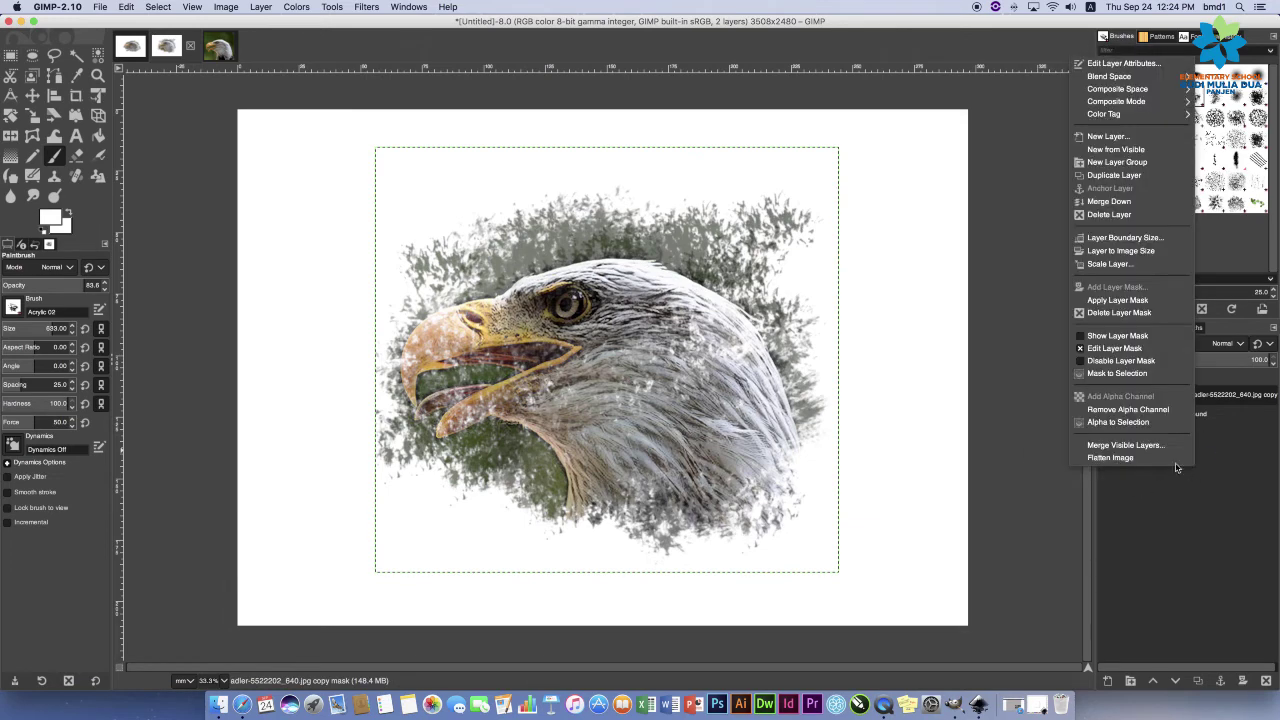
click(1130, 139)
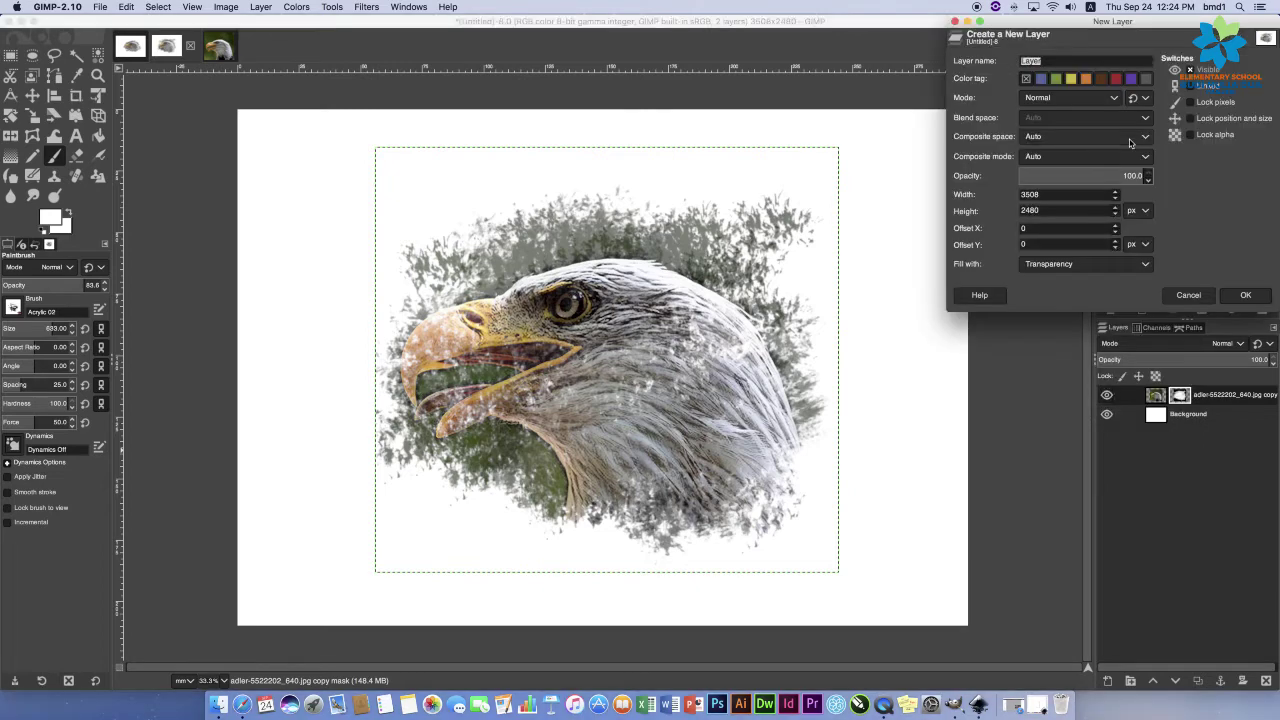
click(1257, 302)
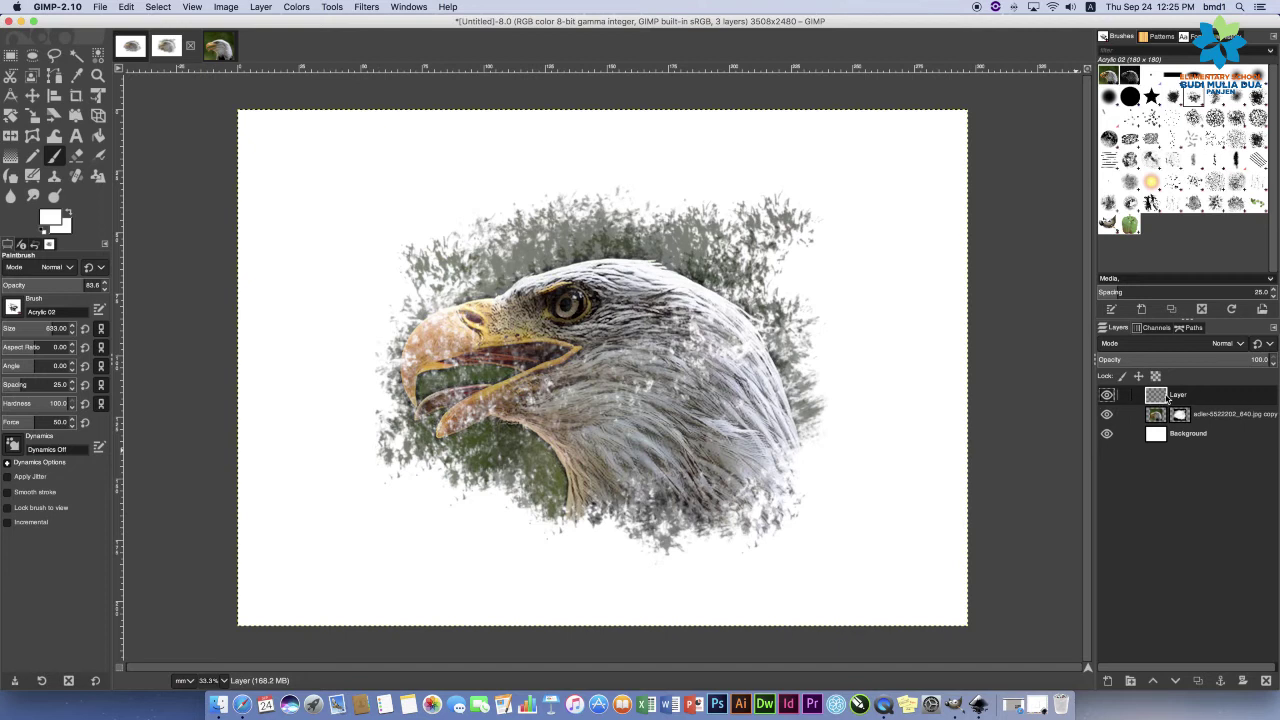
Move the new transparent layer between the eagle layer and the background, and make it the active layer.
drag(1157, 397, 1160, 426)
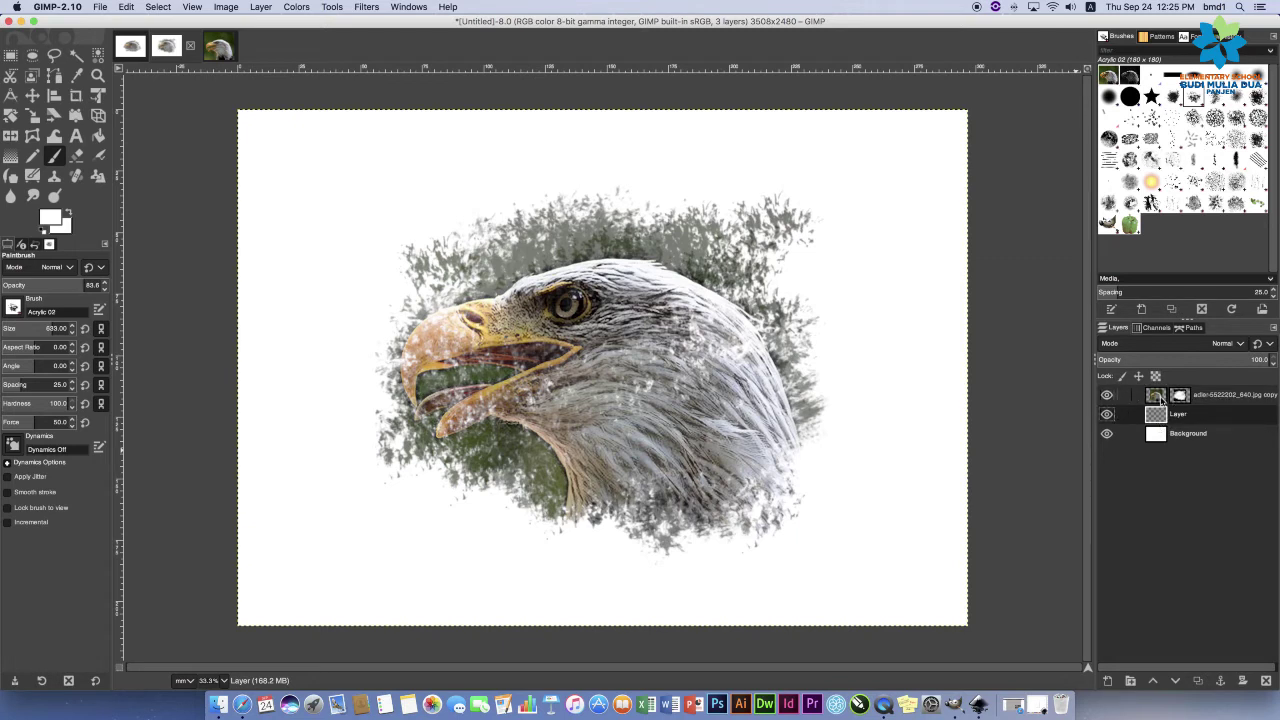
click(1162, 398)
click(1170, 418)
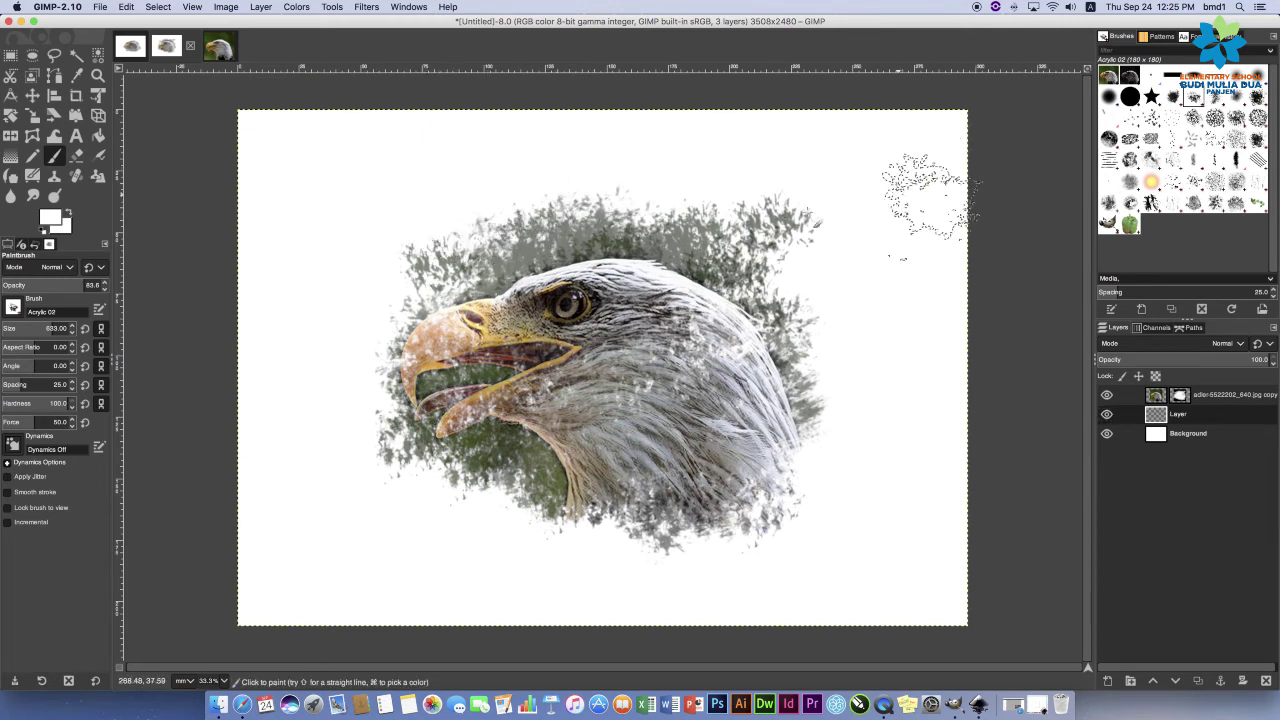
Change the foreground colour to yellow for painting on the new layer.
click(49, 218)
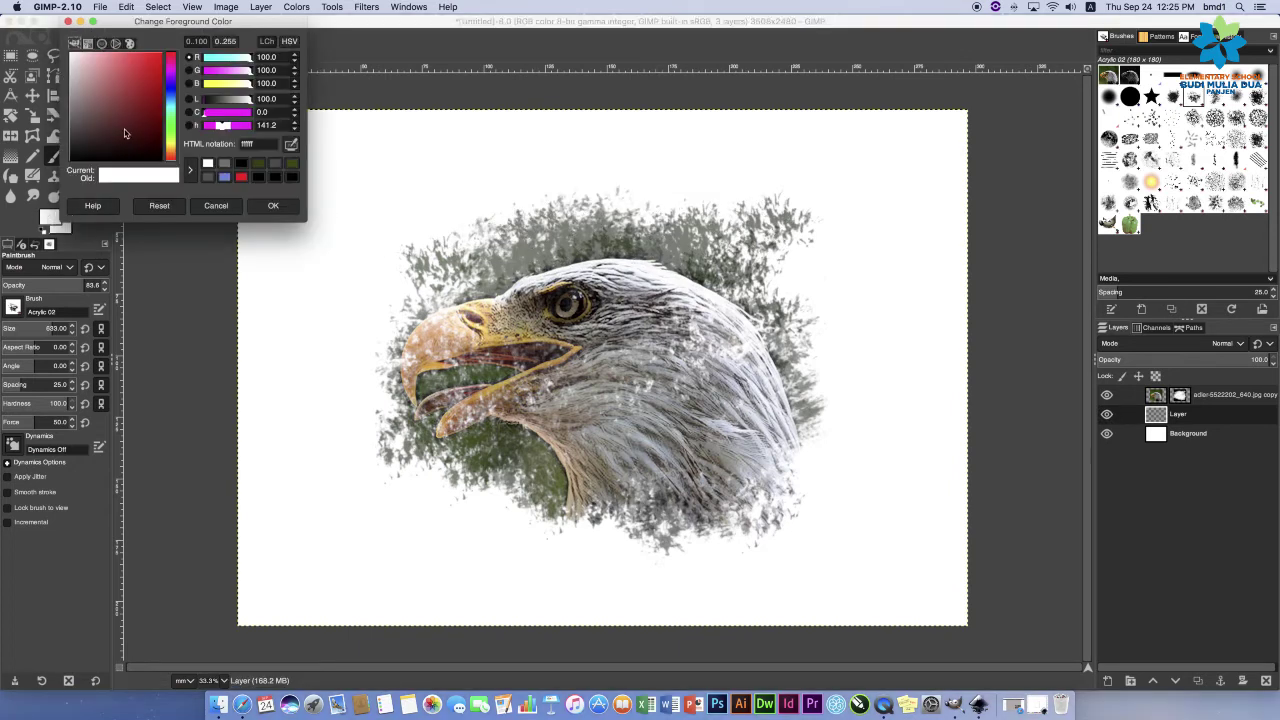
click(170, 118)
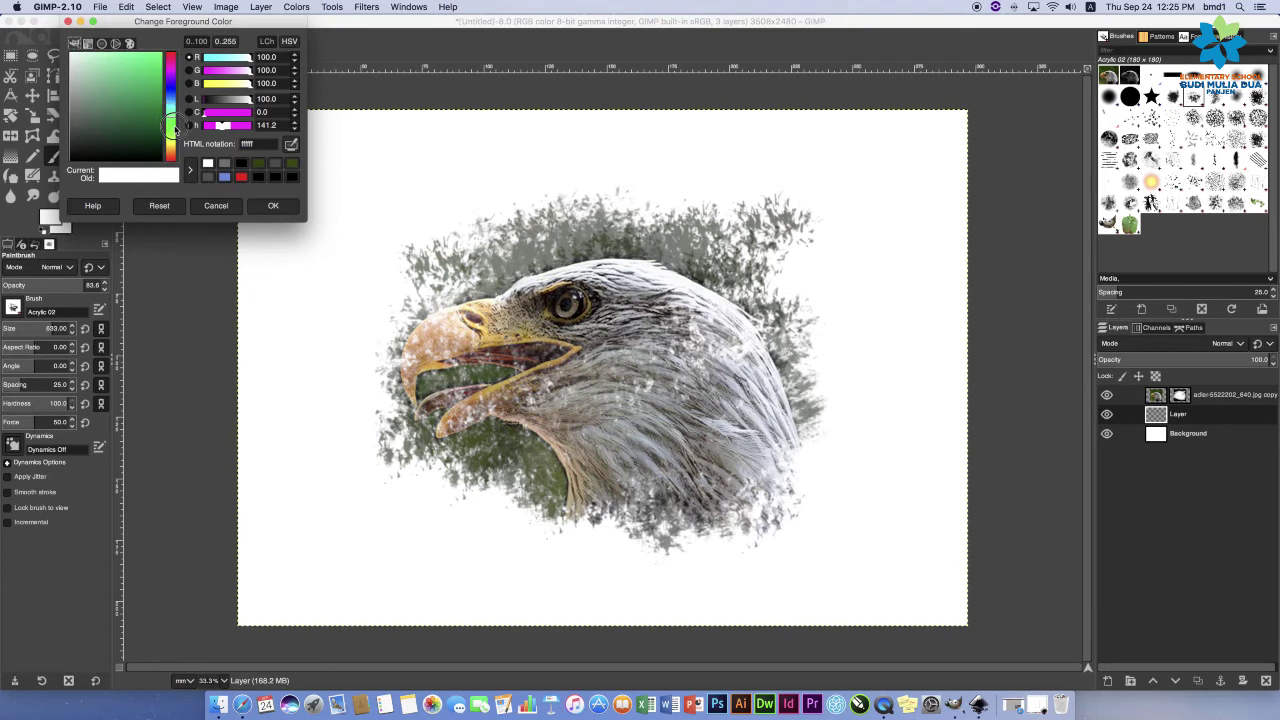
drag(174, 128, 174, 150)
drag(129, 71, 160, 67)
click(293, 207)
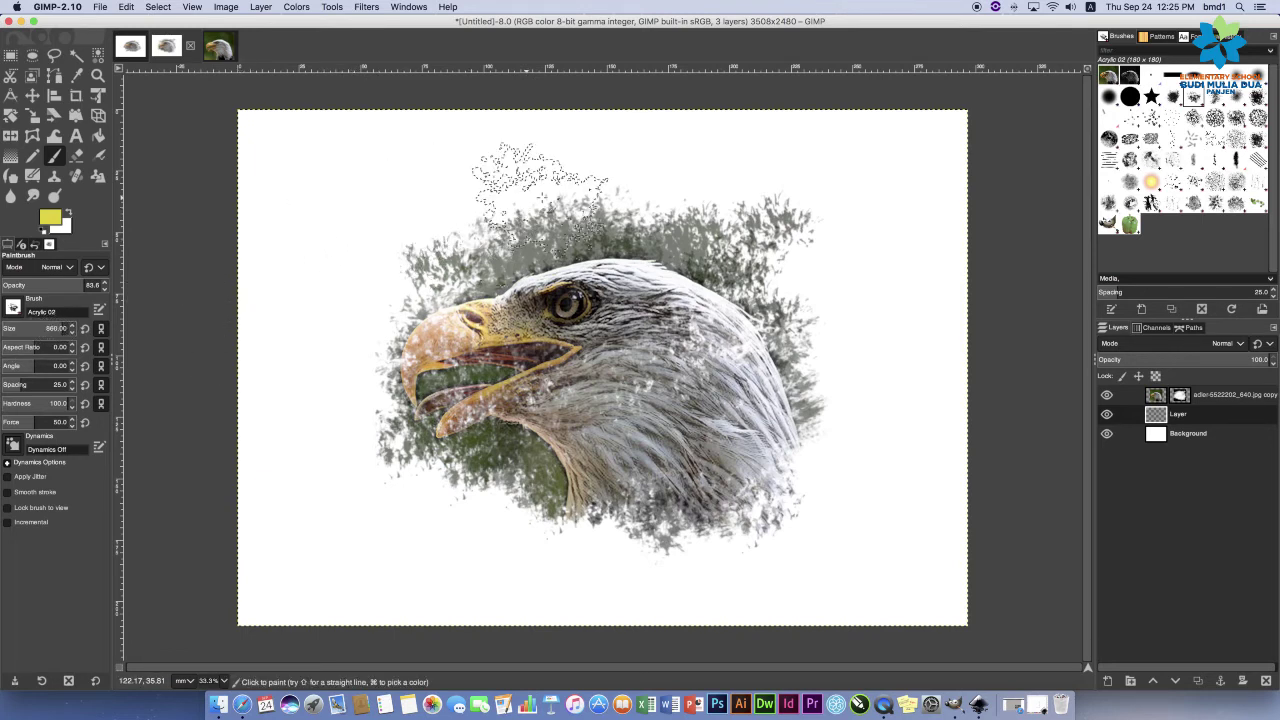
Paint yellow Acrylic 02 brush strokes on the layer behind the photo, around the top, right and lower edges of the eagle.
click(587, 190)
drag(587, 190, 415, 270)
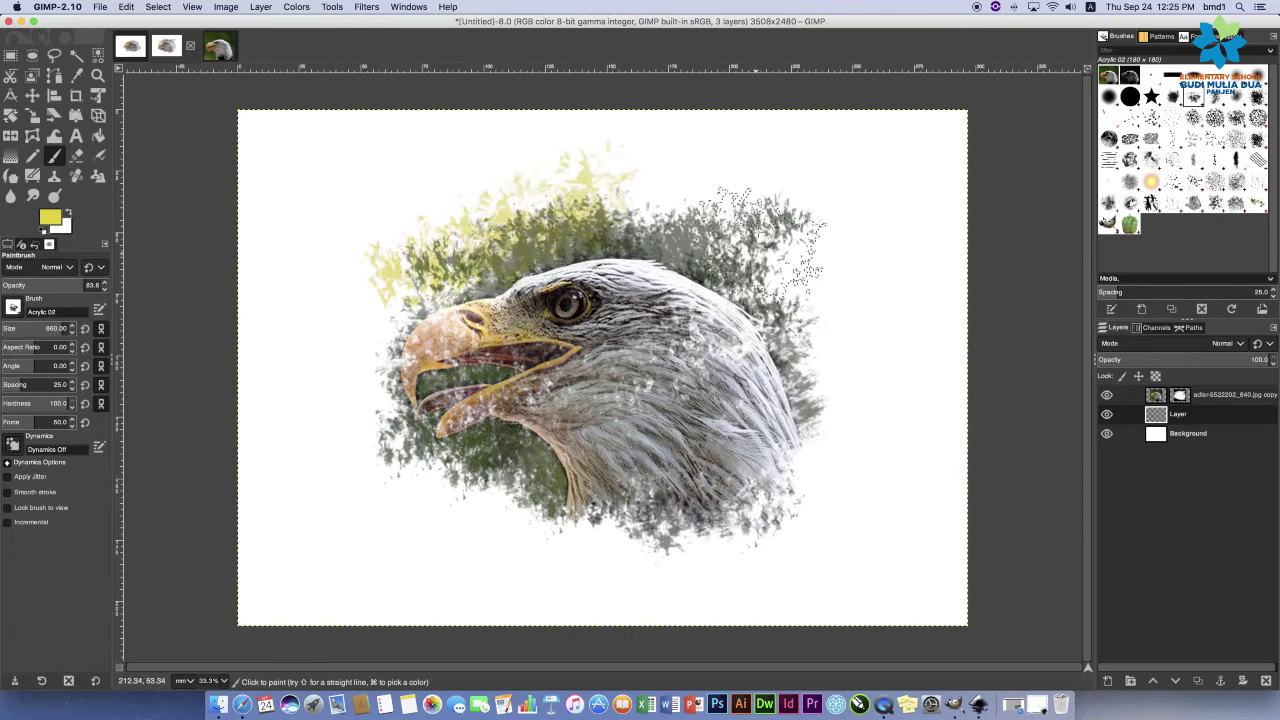
drag(685, 190, 805, 285)
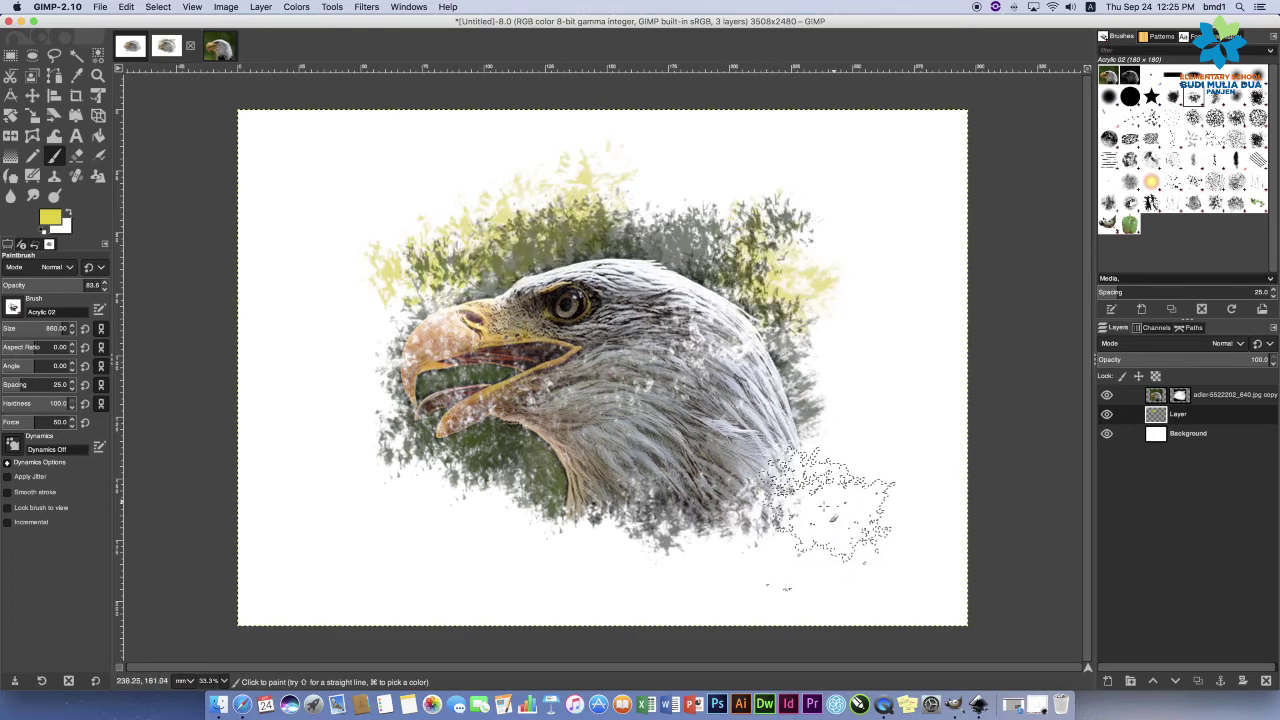
drag(813, 493, 805, 522)
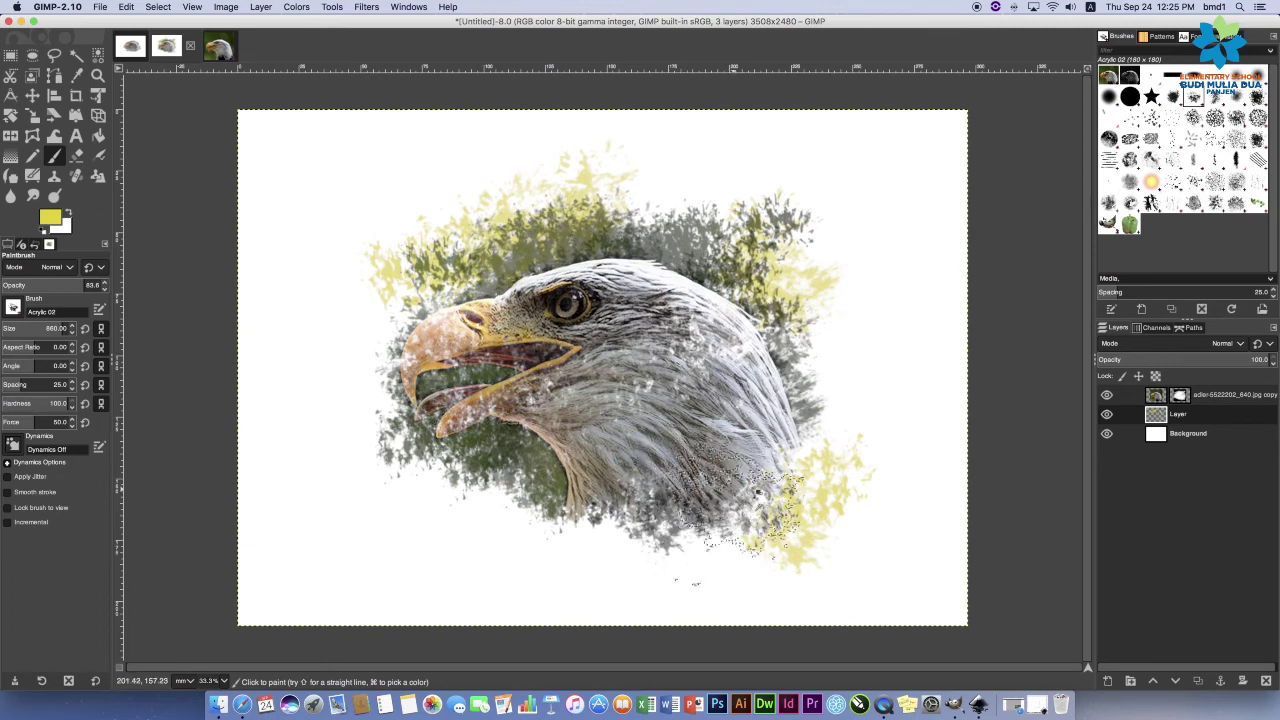
key(super+z)
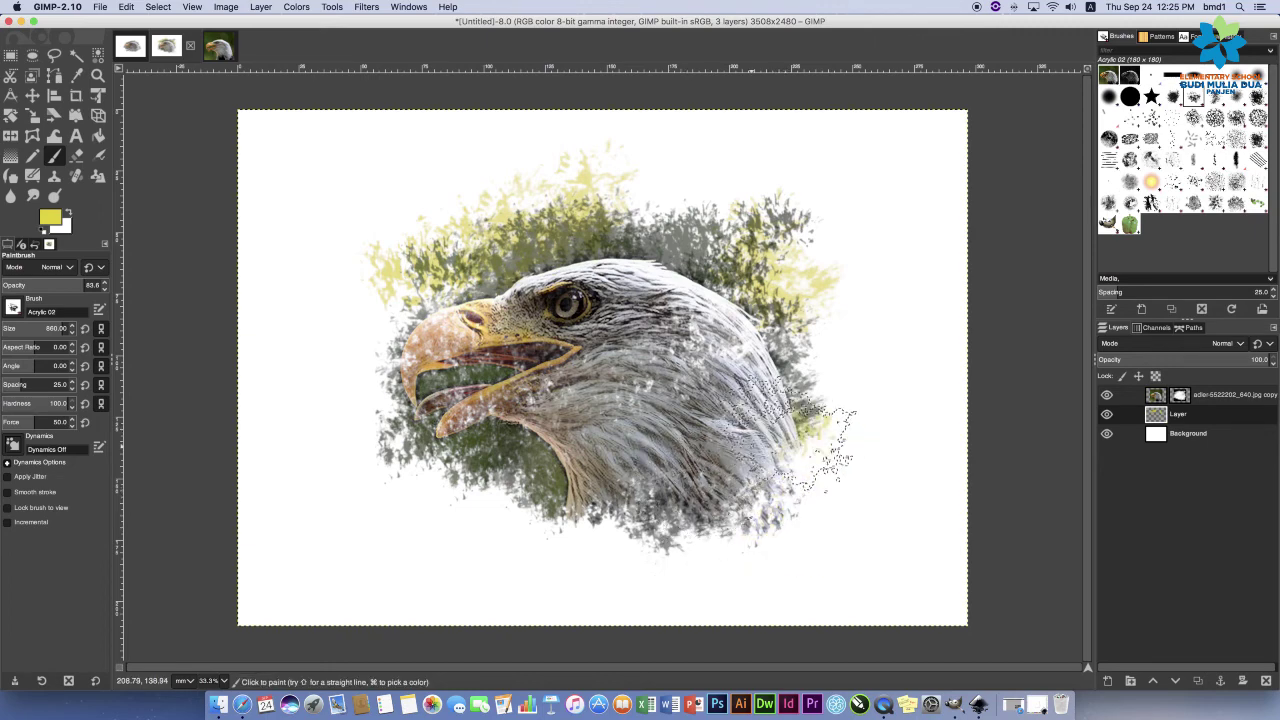
mouse_move(440, 460)
mouse_down()
mouse_move(420, 470)
mouse_move(530, 482)
mouse_up()
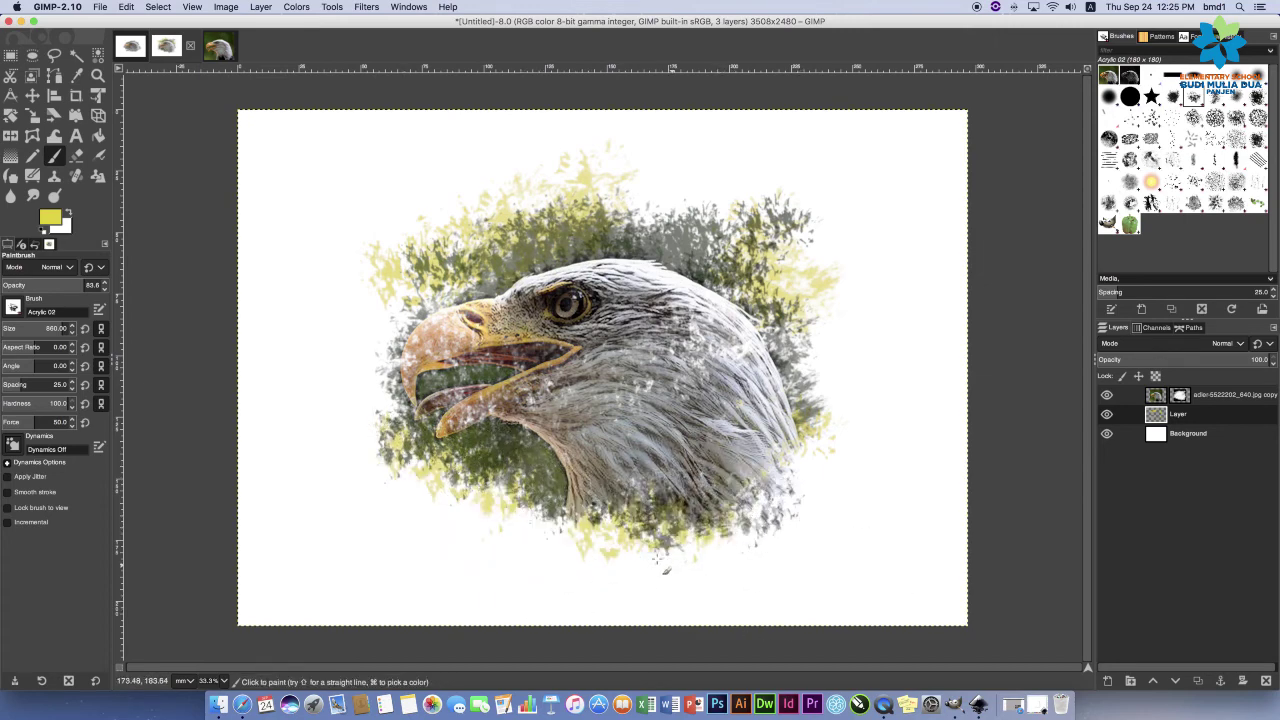
mouse_move(650, 560)
mouse_down()
mouse_move(600, 555)
mouse_move(590, 530)
mouse_move(715, 560)
mouse_move(650, 560)
mouse_move(605, 535)
mouse_move(630, 522)
mouse_move(720, 548)
mouse_move(720, 535)
mouse_up()
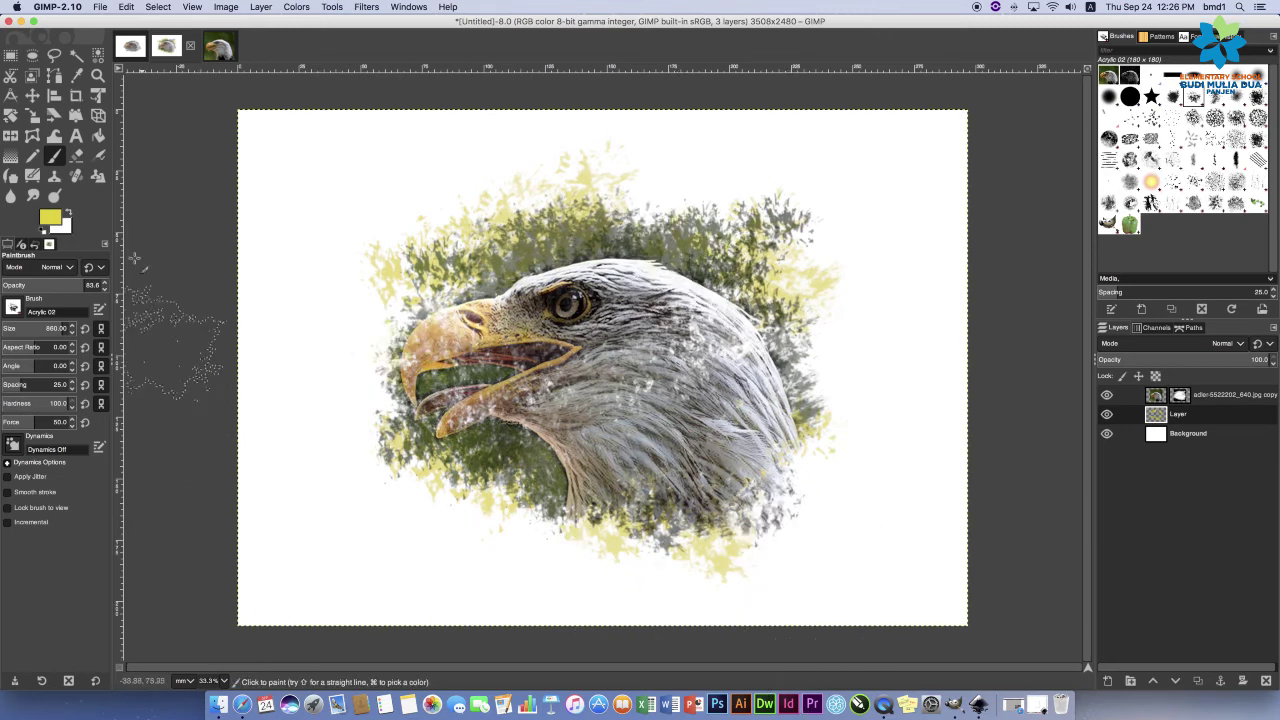
Change the foreground colour to a medium green, HTML notation 00994d.
click(50, 216)
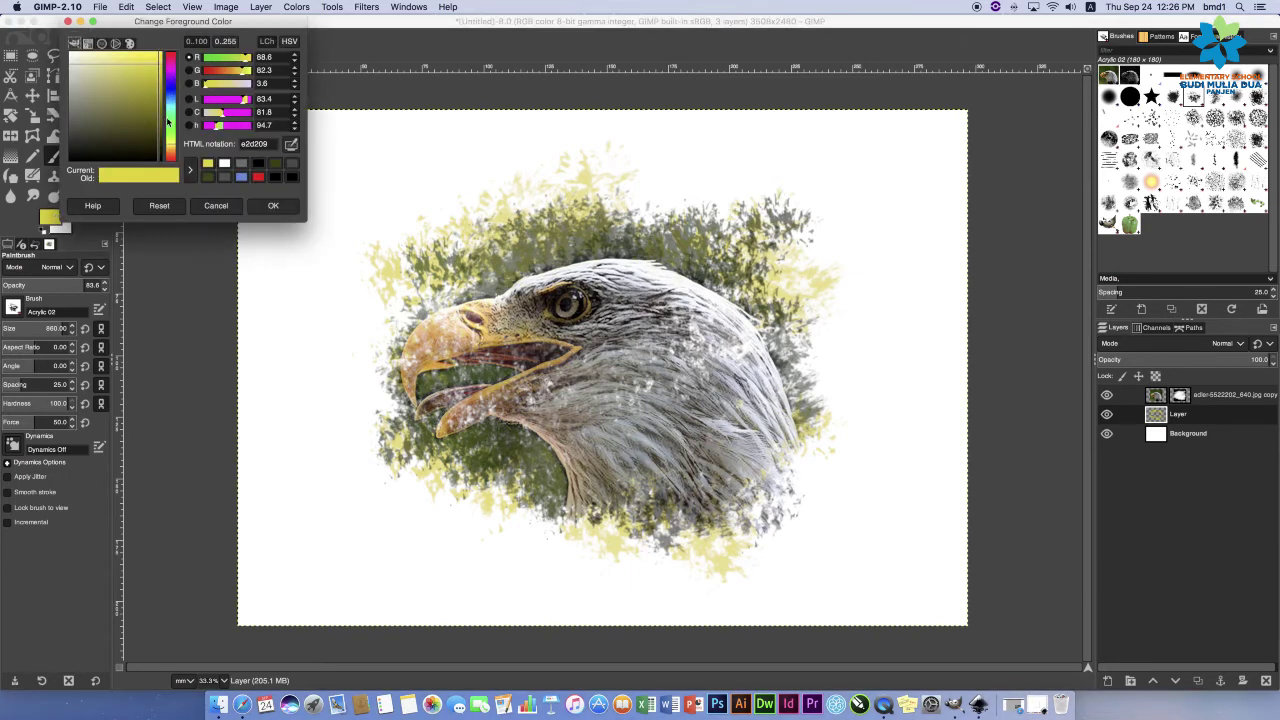
click(172, 123)
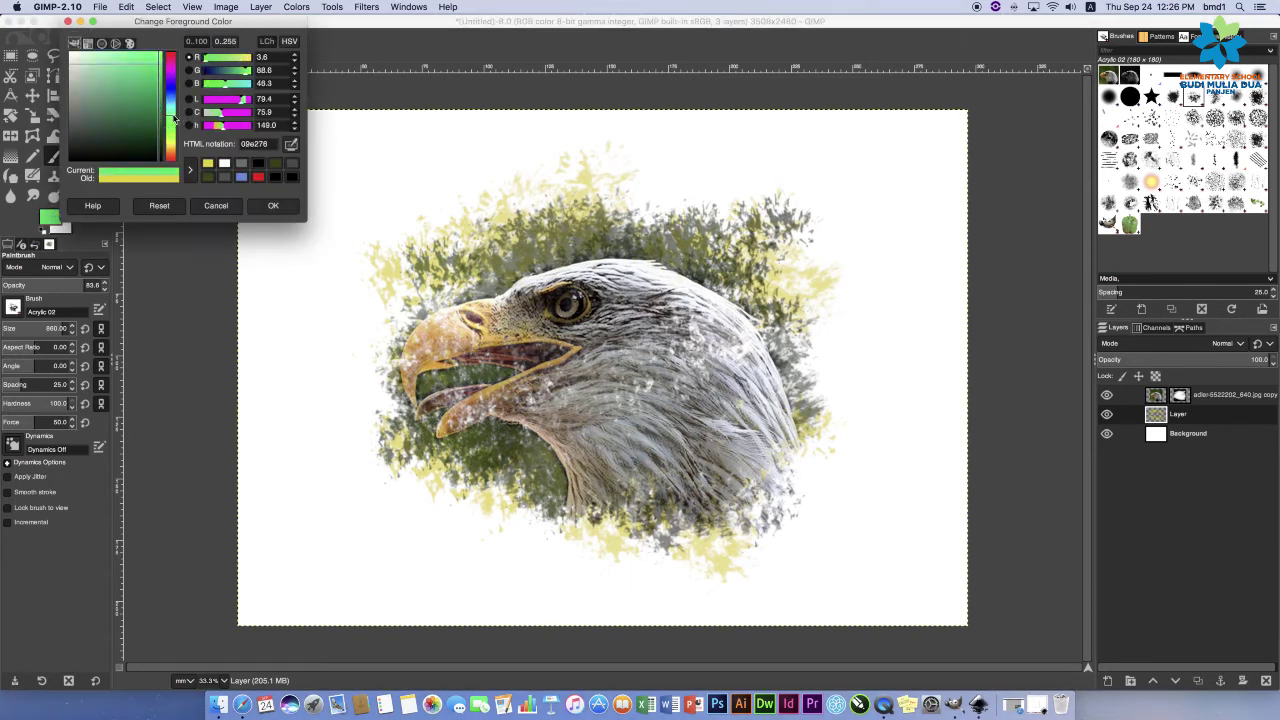
drag(160, 99, 162, 95)
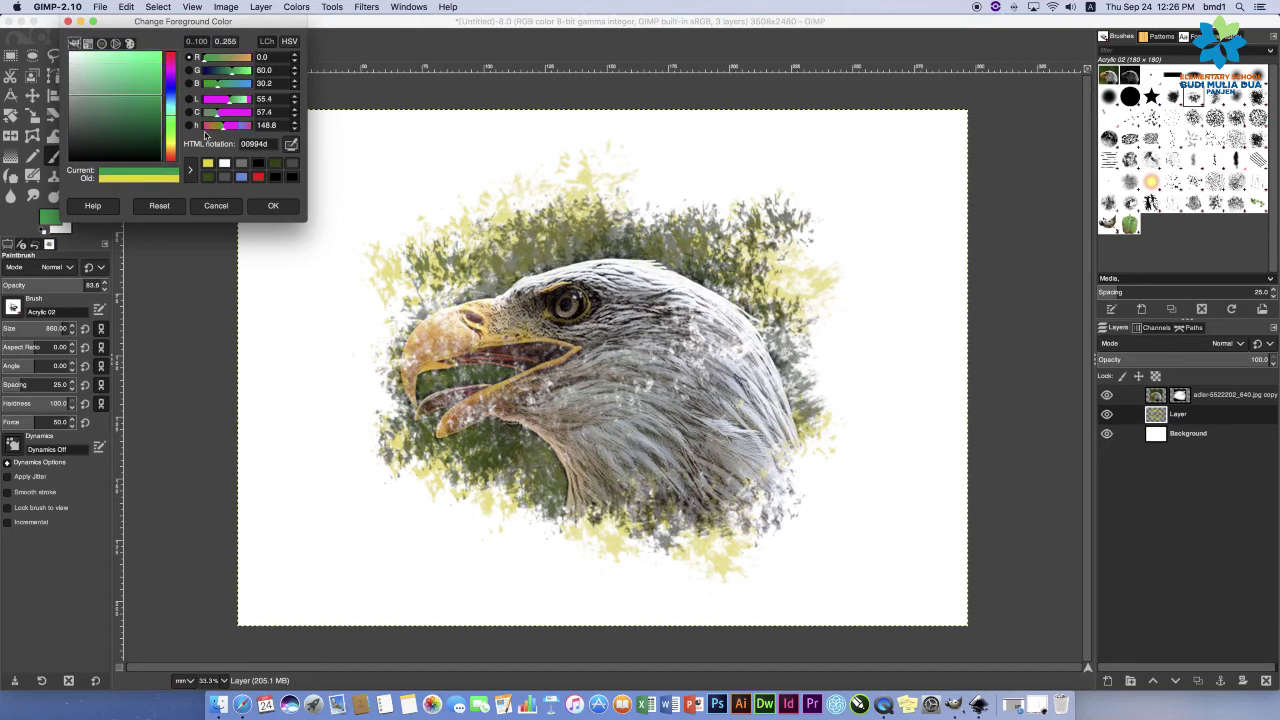
click(278, 205)
Paint green brush strokes above the eagle's head and behind its neck, undoing the stroke at the upper left.
mouse_move(360, 250)
mouse_down()
mouse_move(436, 294)
mouse_move(397, 289)
mouse_up()
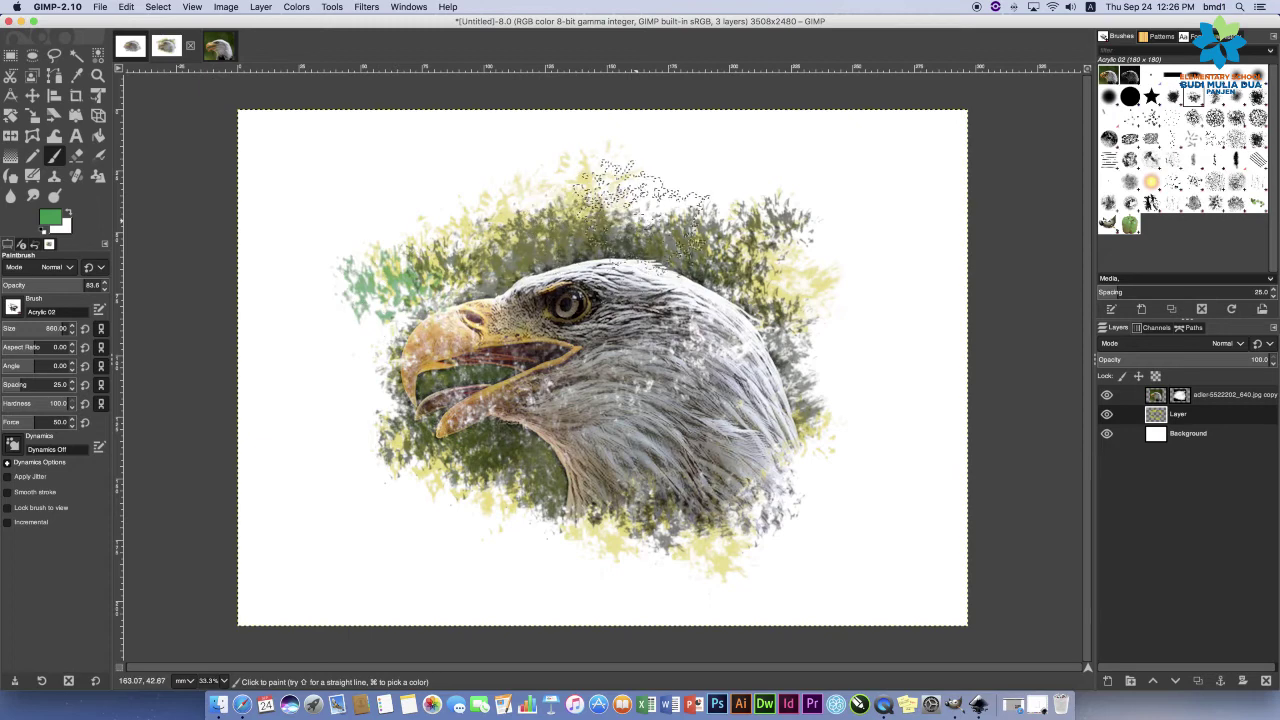
key(ctrl+z)
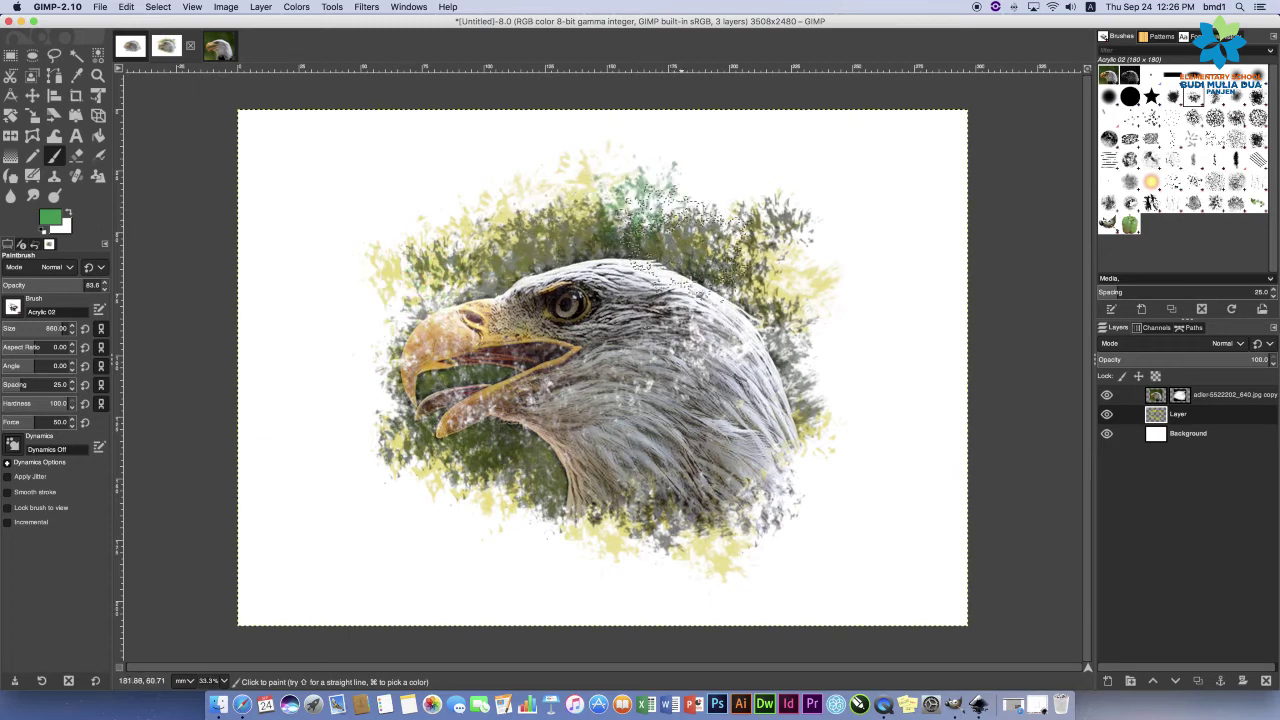
drag(770, 345, 735, 350)
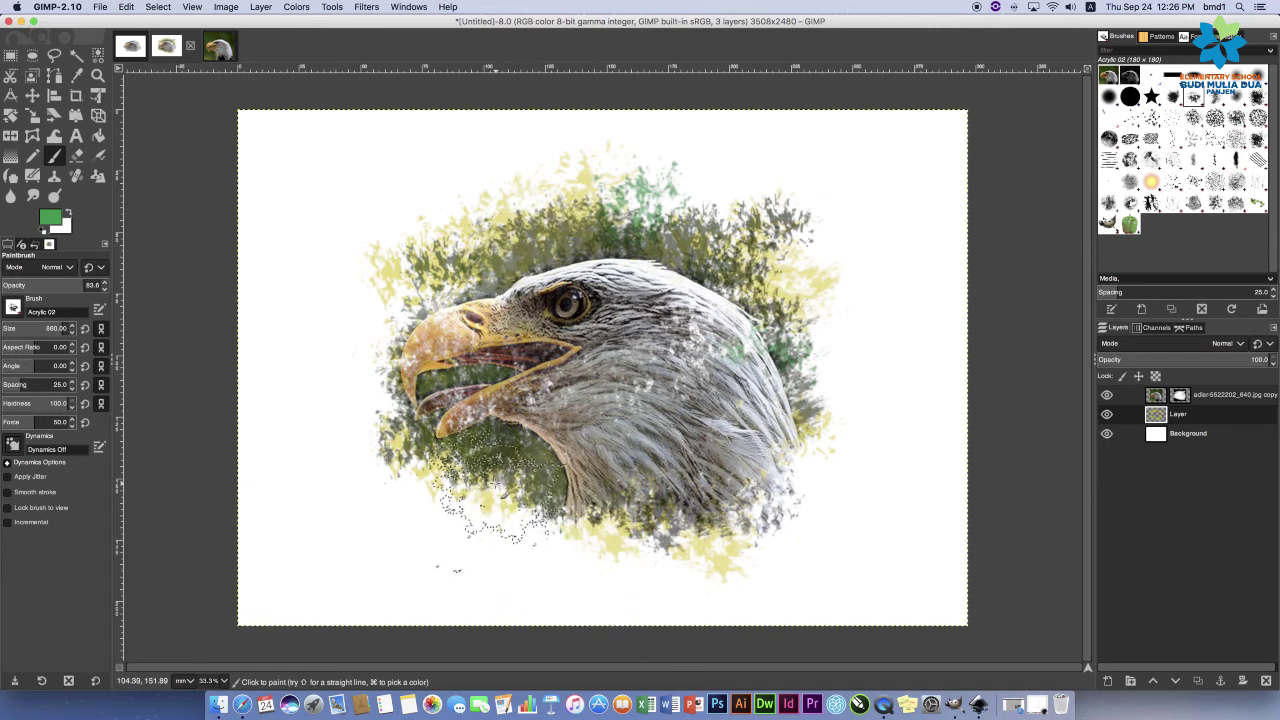
click(500, 515)
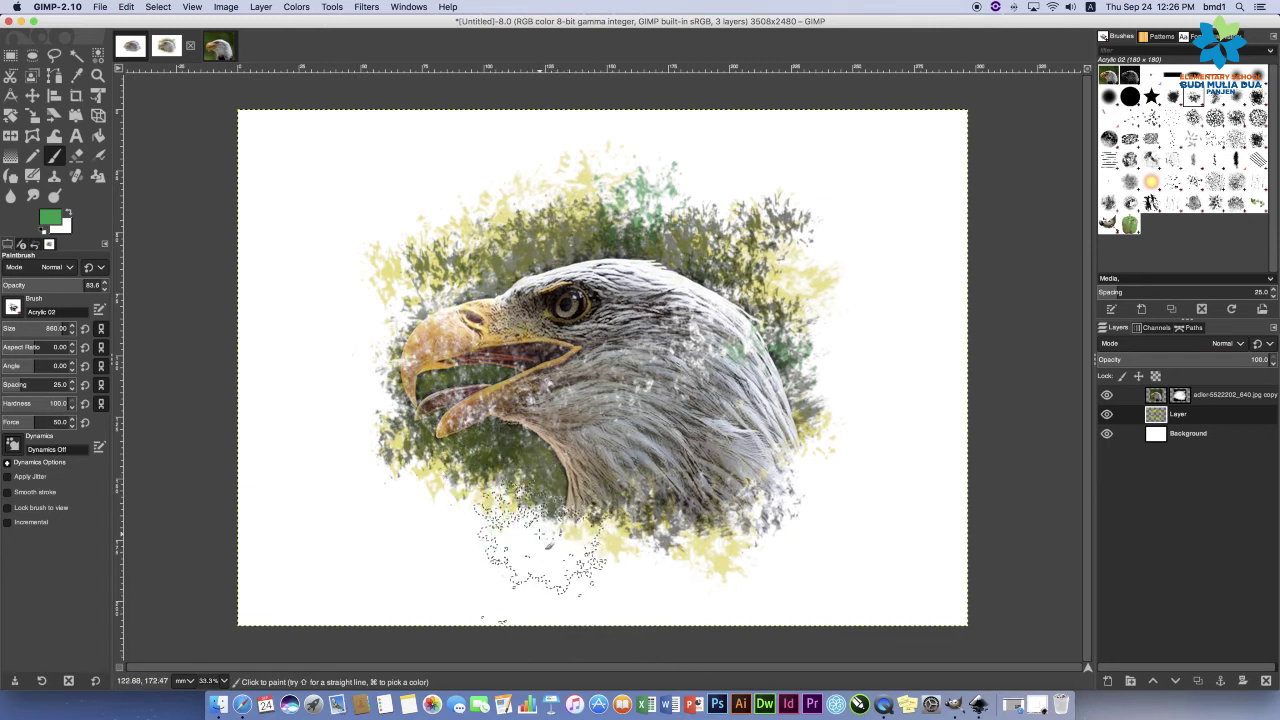
click(543, 540)
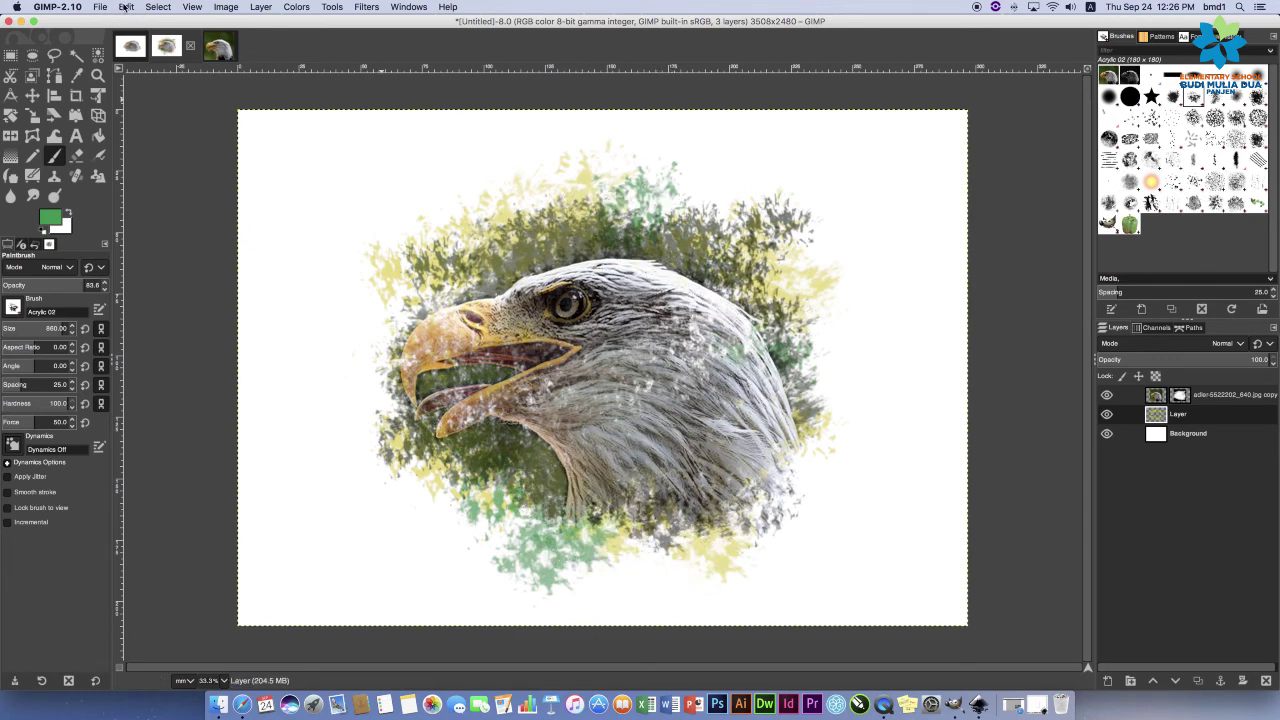
click(126, 7)
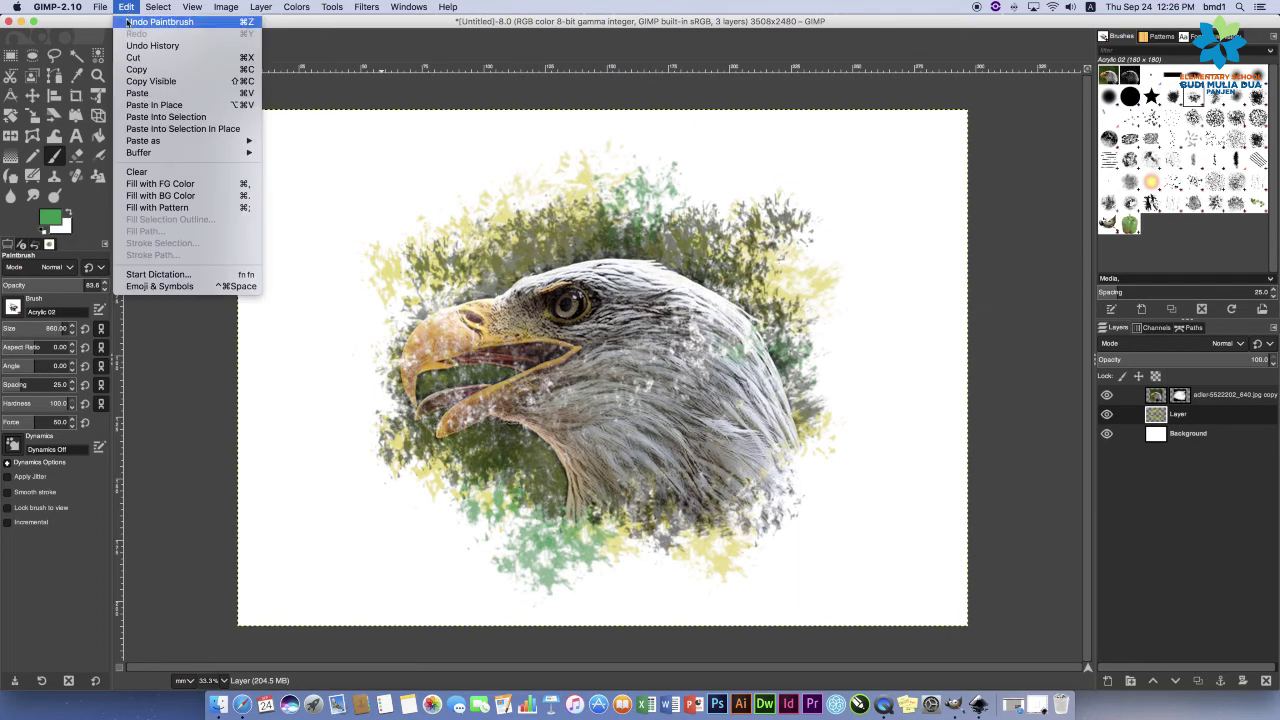
click(182, 22)
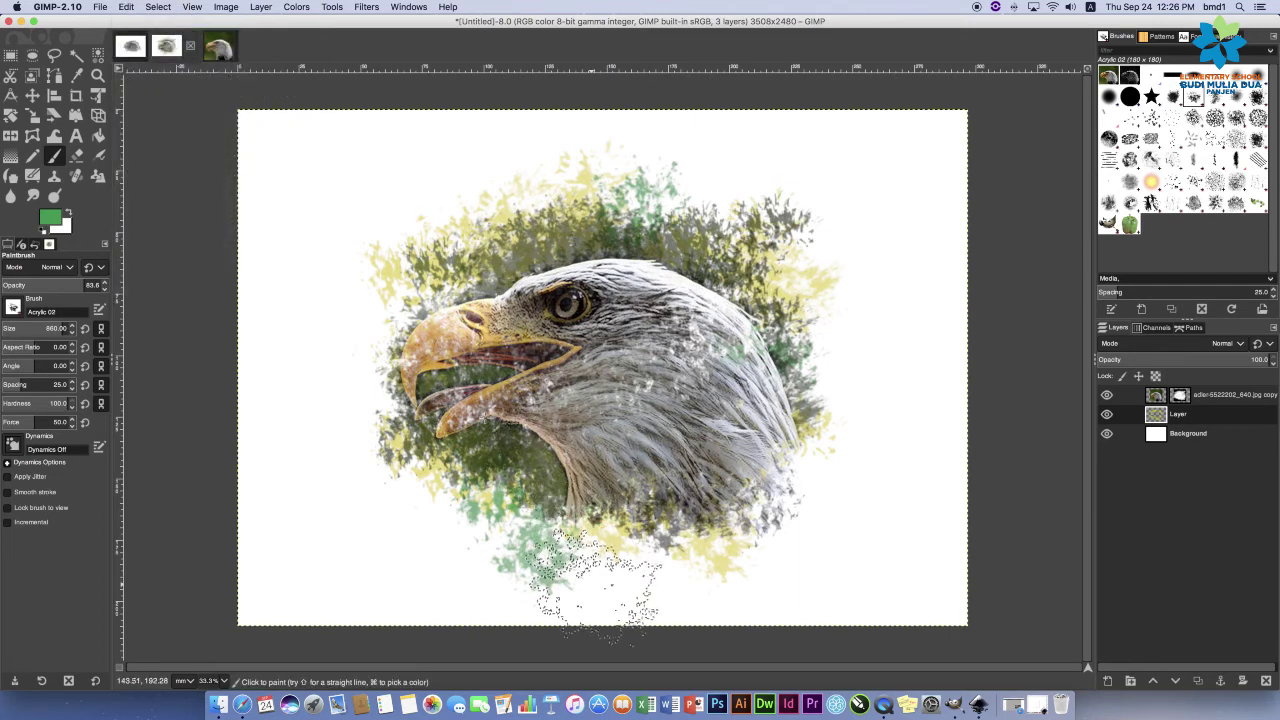
click(126, 7)
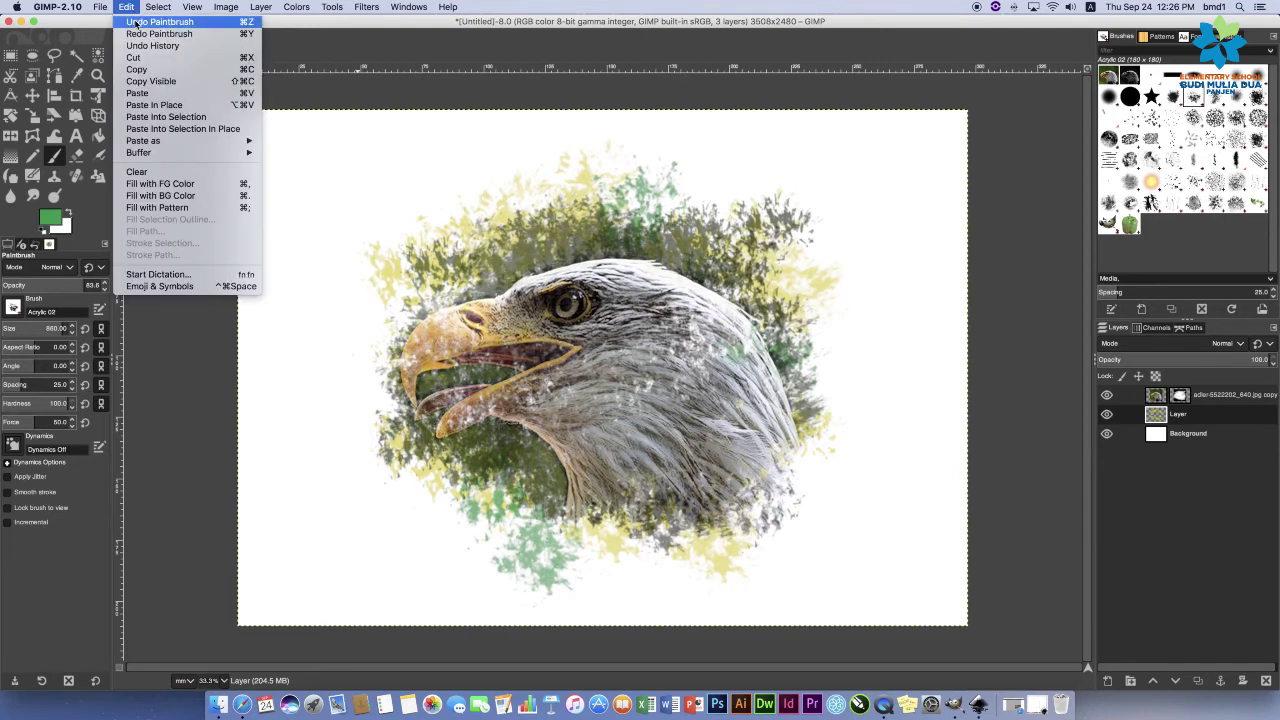
click(135, 22)
click(127, 8)
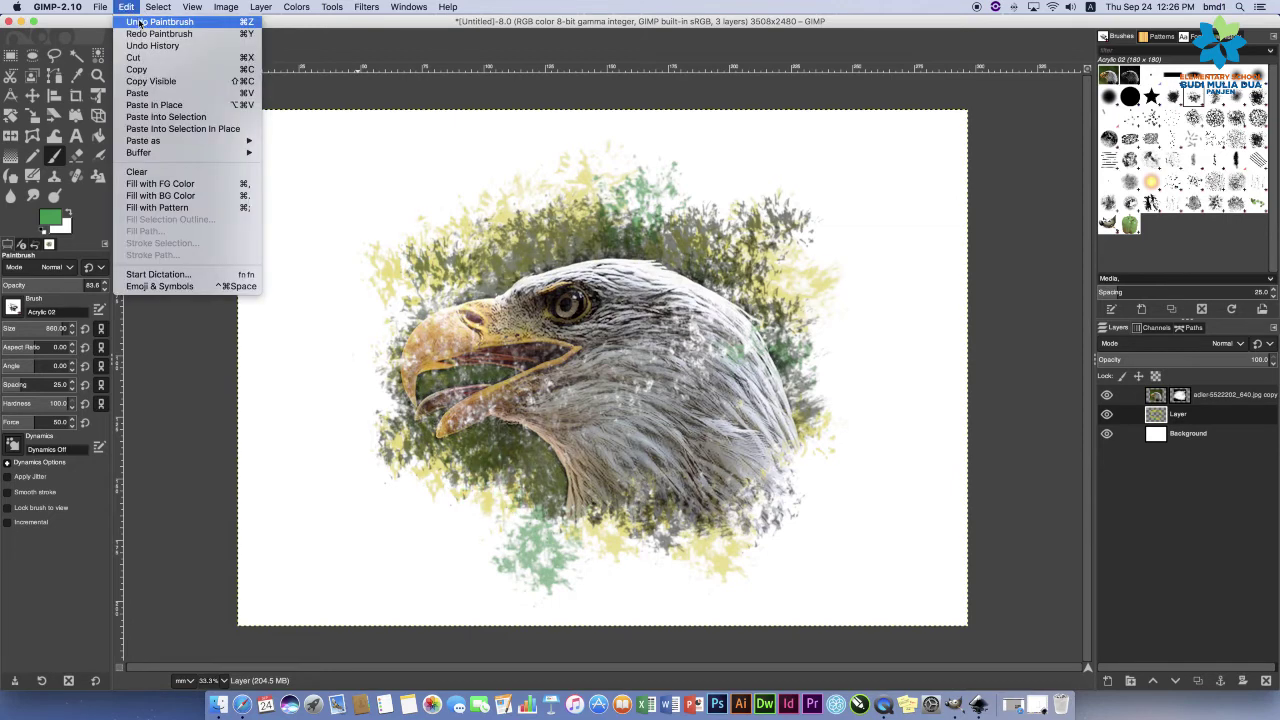
click(140, 23)
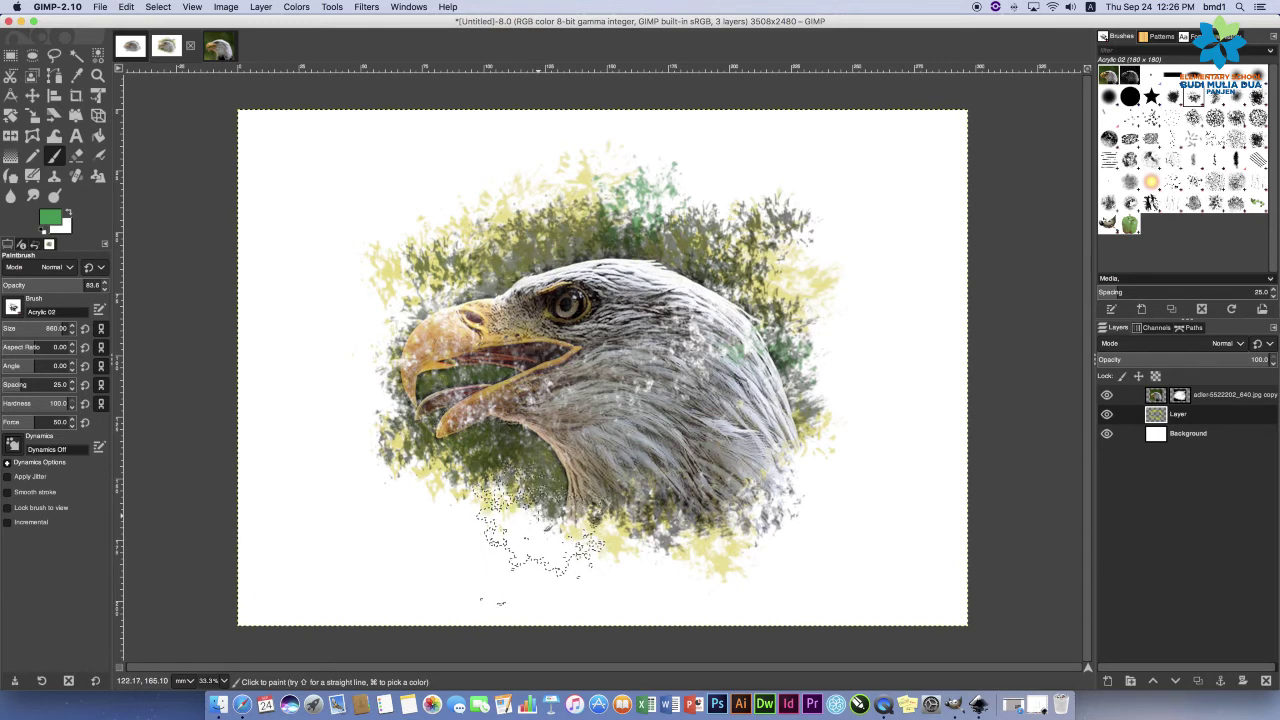
Paint a band of green brush strokes along the photo's lower edge, below the eagle's throat.
mouse_move(540, 525)
mouse_down()
mouse_move(515, 518)
mouse_move(598, 565)
mouse_move(597, 550)
mouse_up()
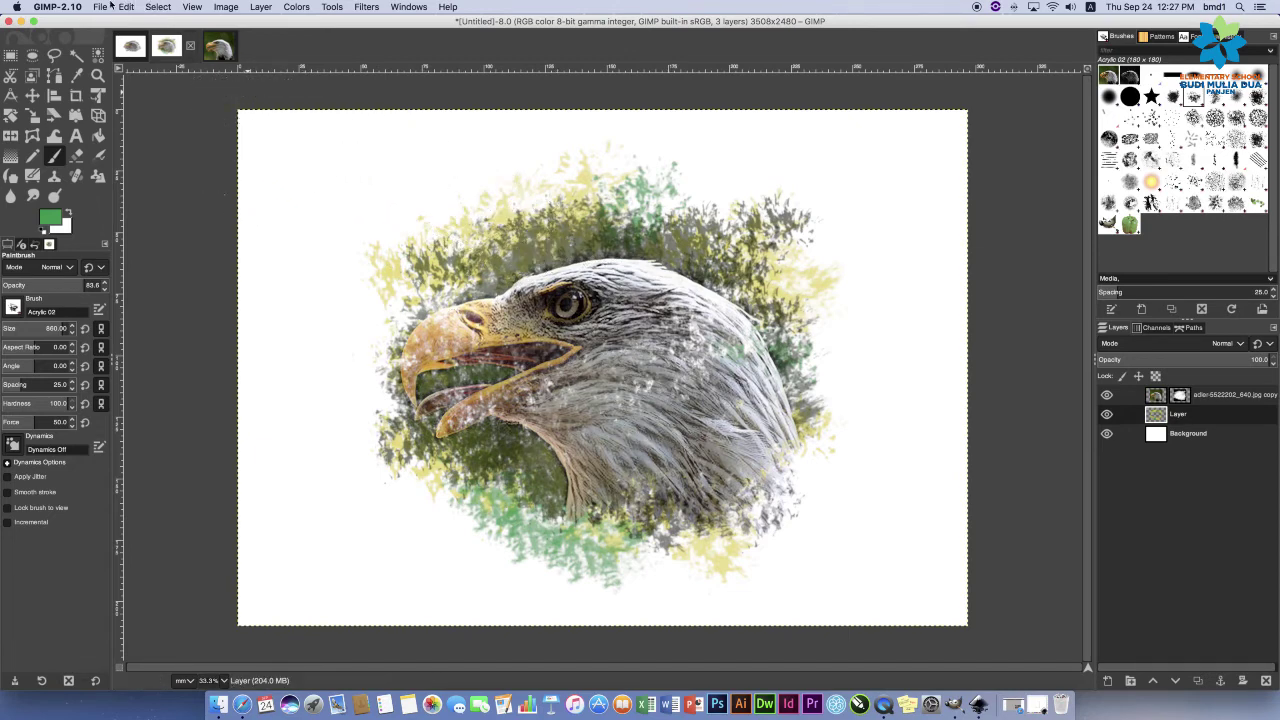
click(102, 7)
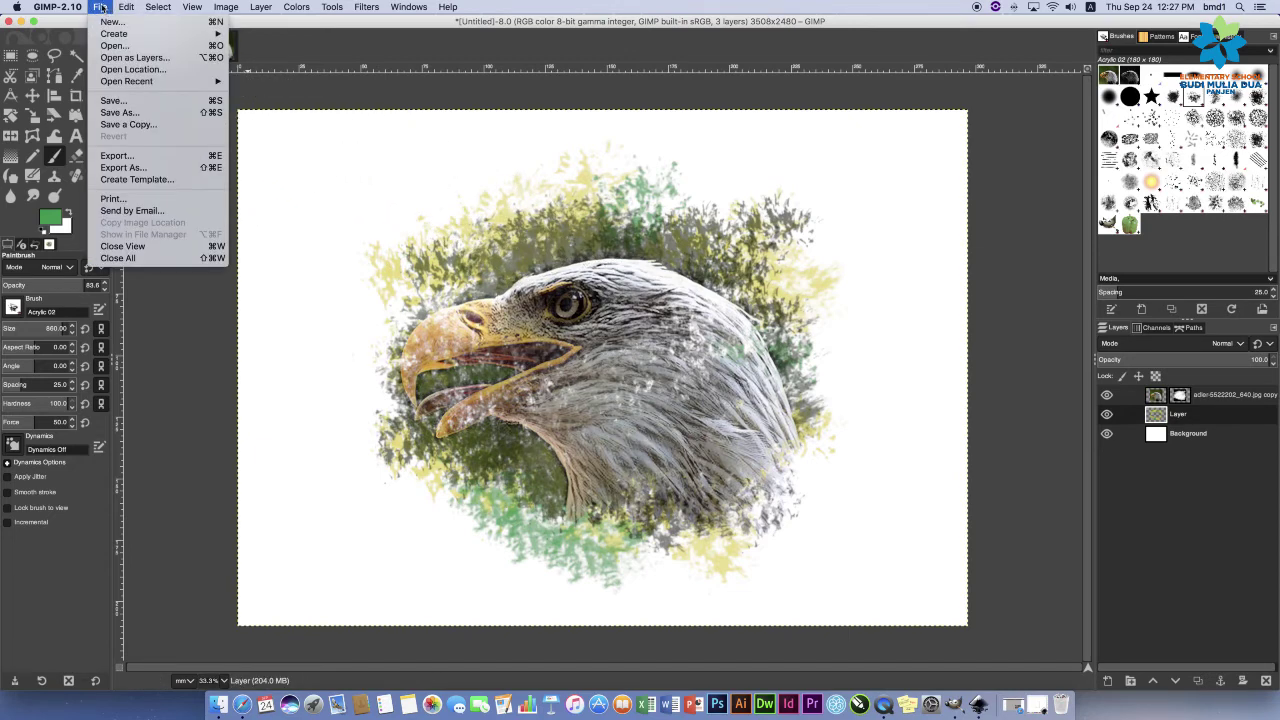
click(102, 7)
click(102, 7)
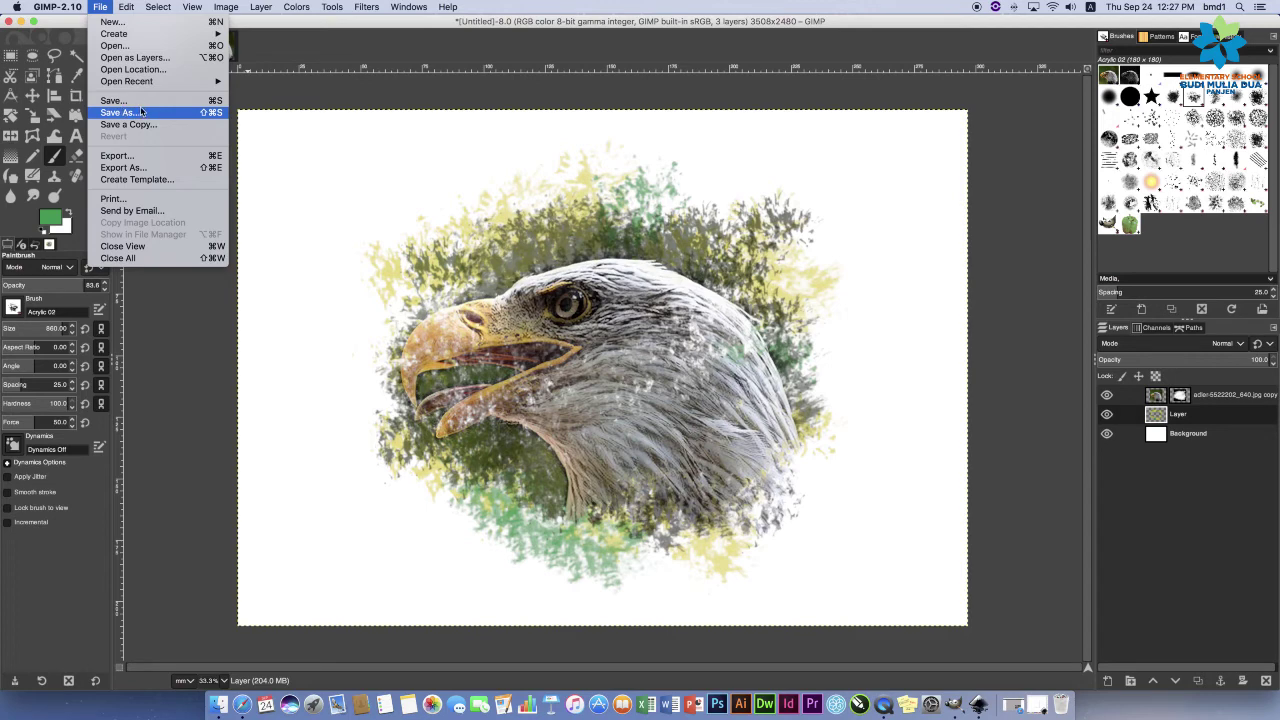
click(445, 174)
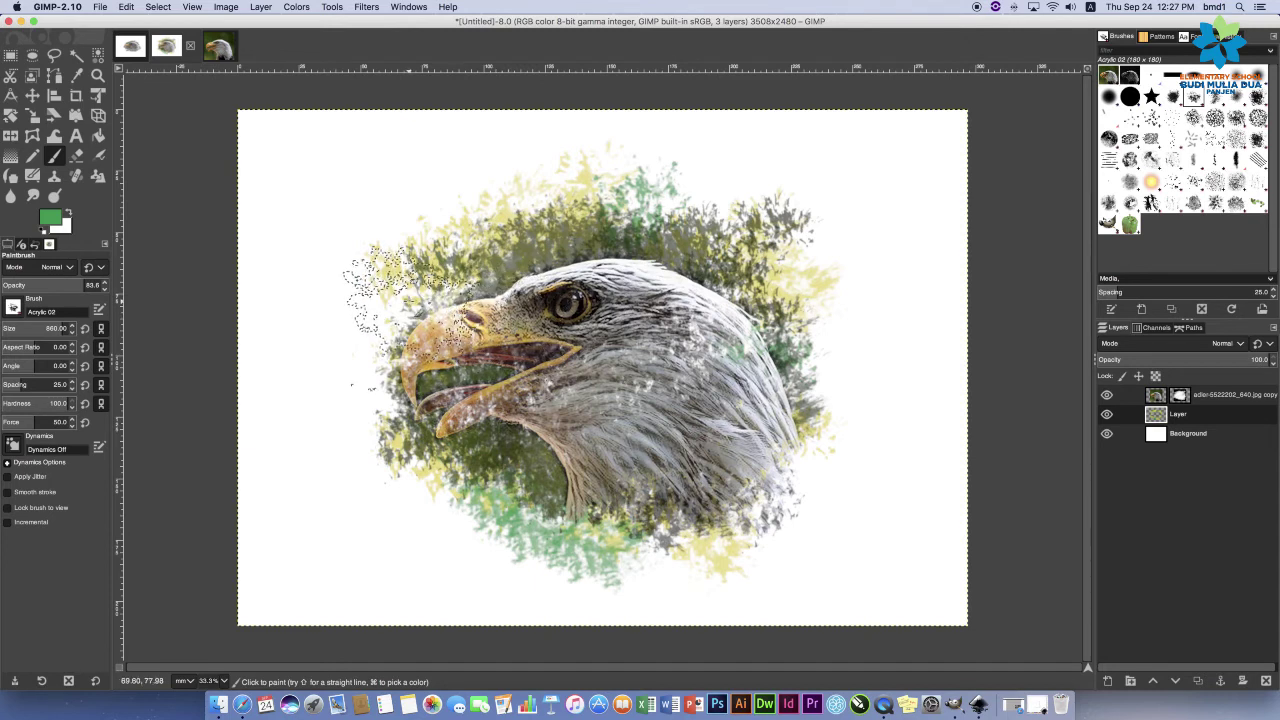
mouse_move(410, 315)
mouse_down()
mouse_move(440, 290)
mouse_move(360, 300)
mouse_move(455, 330)
mouse_move(462, 352)
mouse_move(432, 356)
mouse_up()
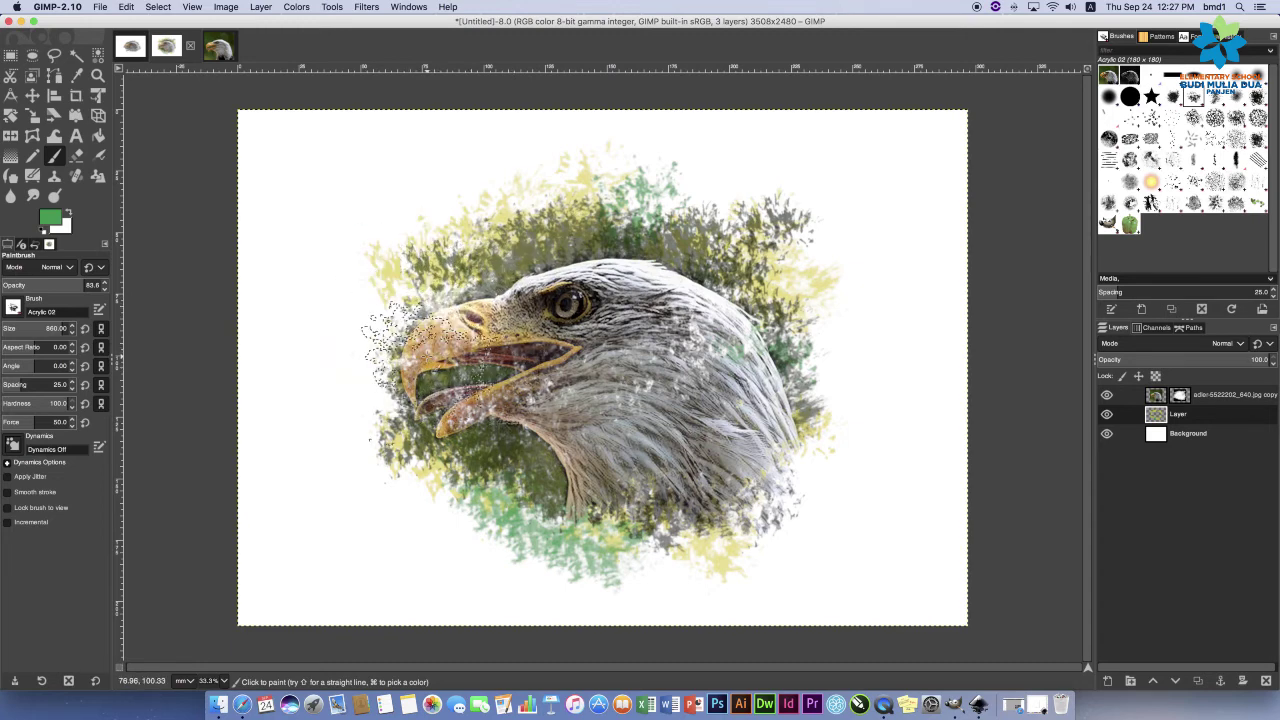
click(101, 8)
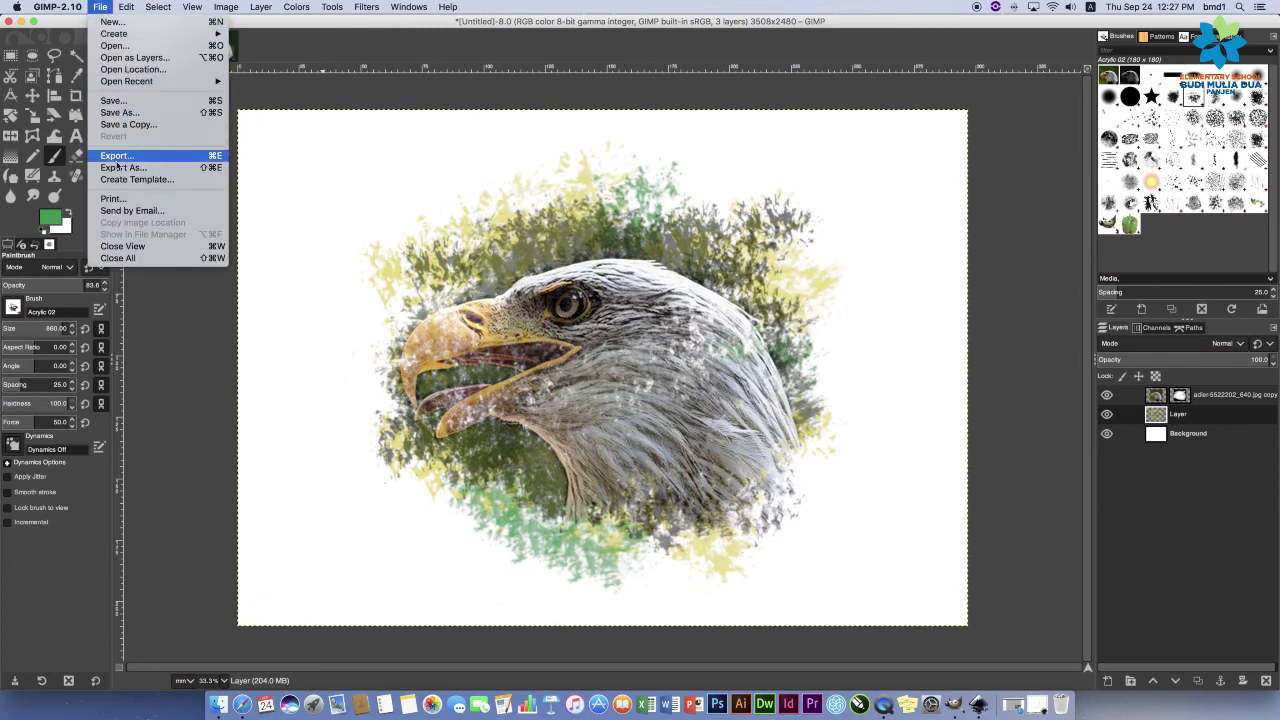
click(101, 8)
Start exporting the composition under a new file name and choose JPEG image as the file type.
click(103, 10)
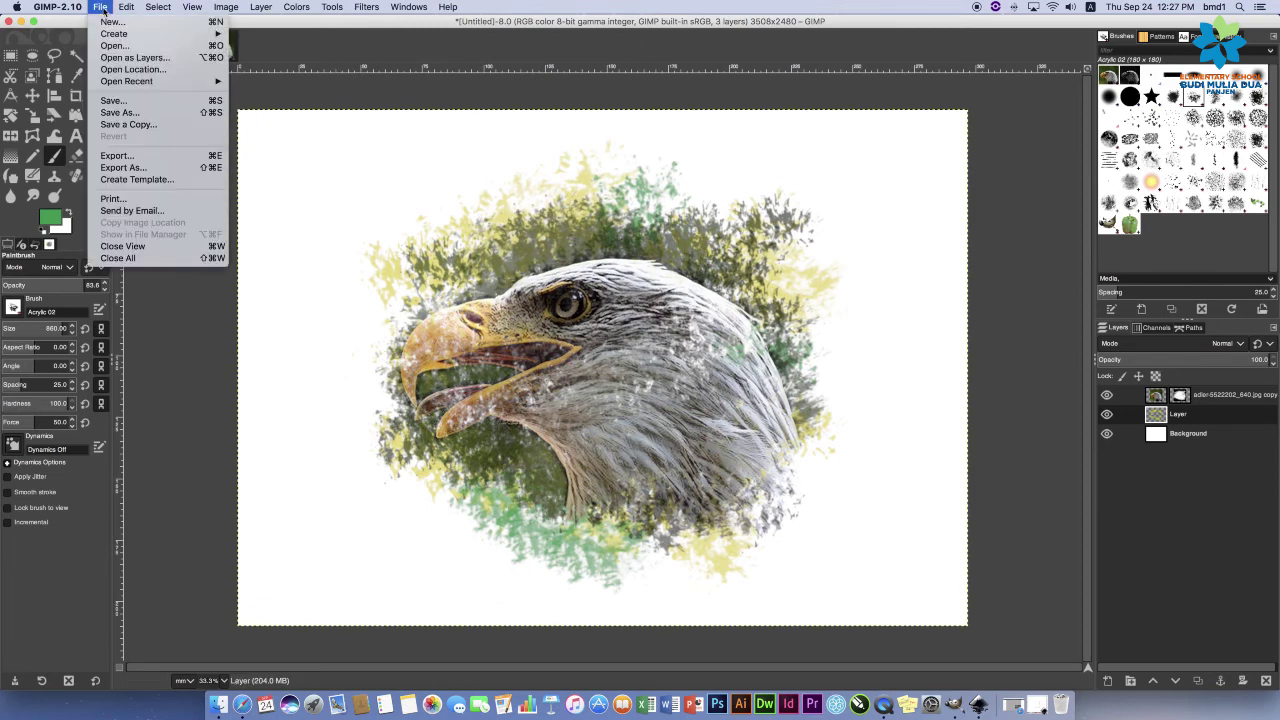
click(144, 168)
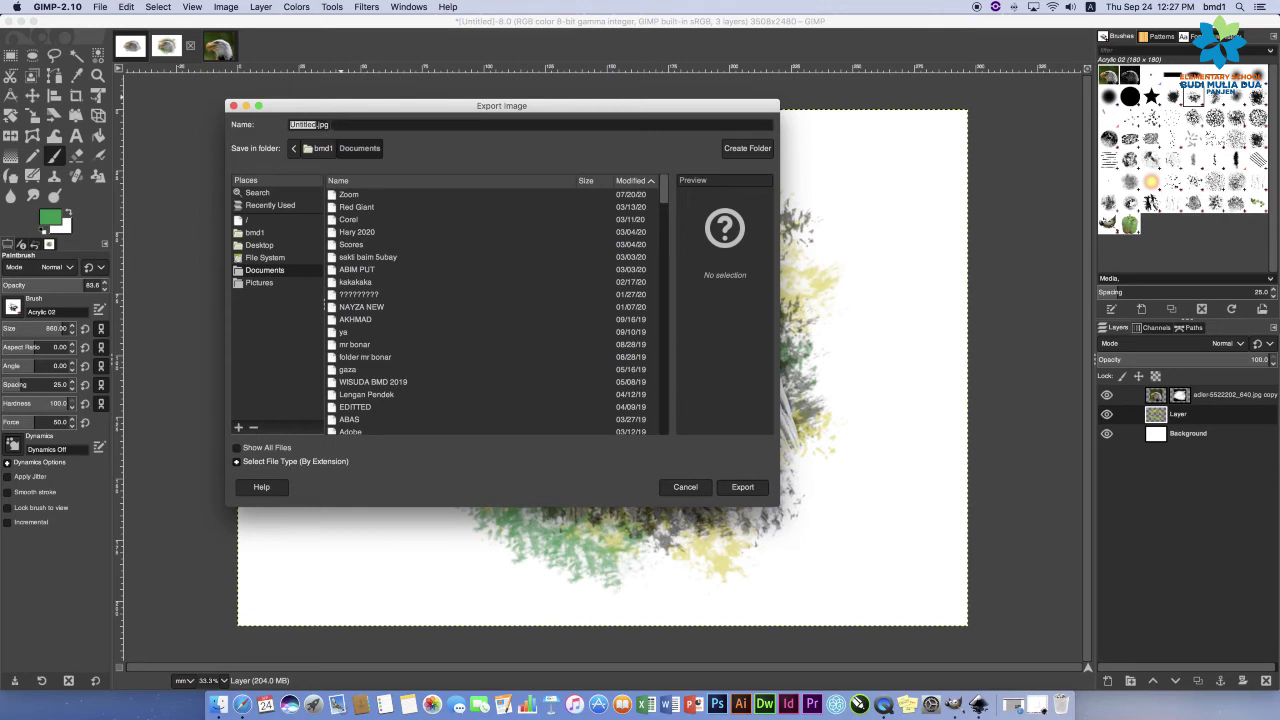
click(278, 464)
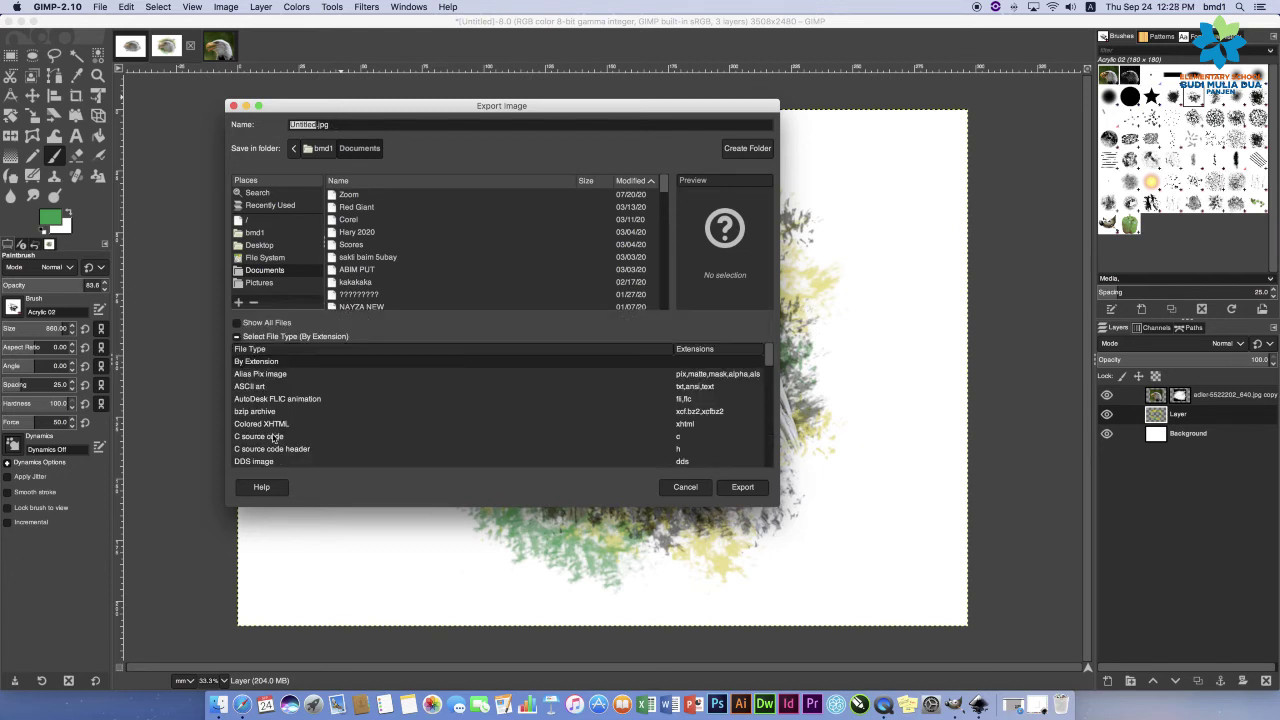
scroll(275, 420, down, 3)
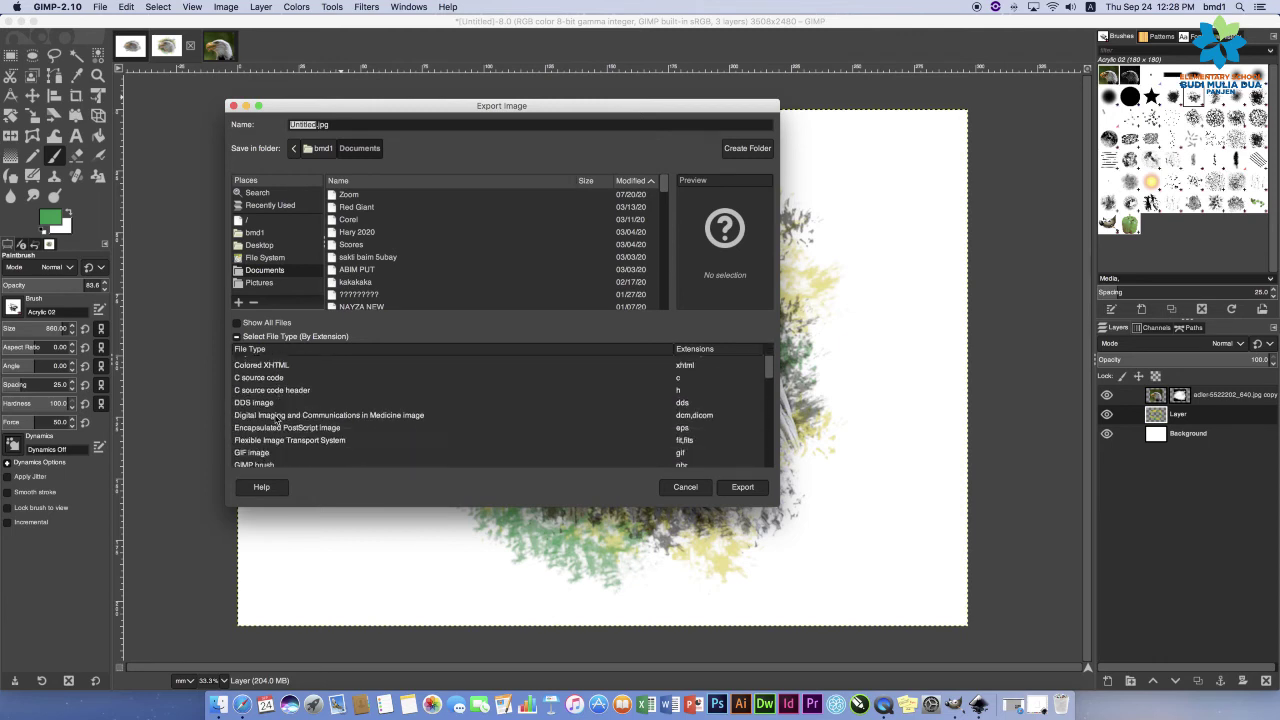
scroll(276, 421, down, 4)
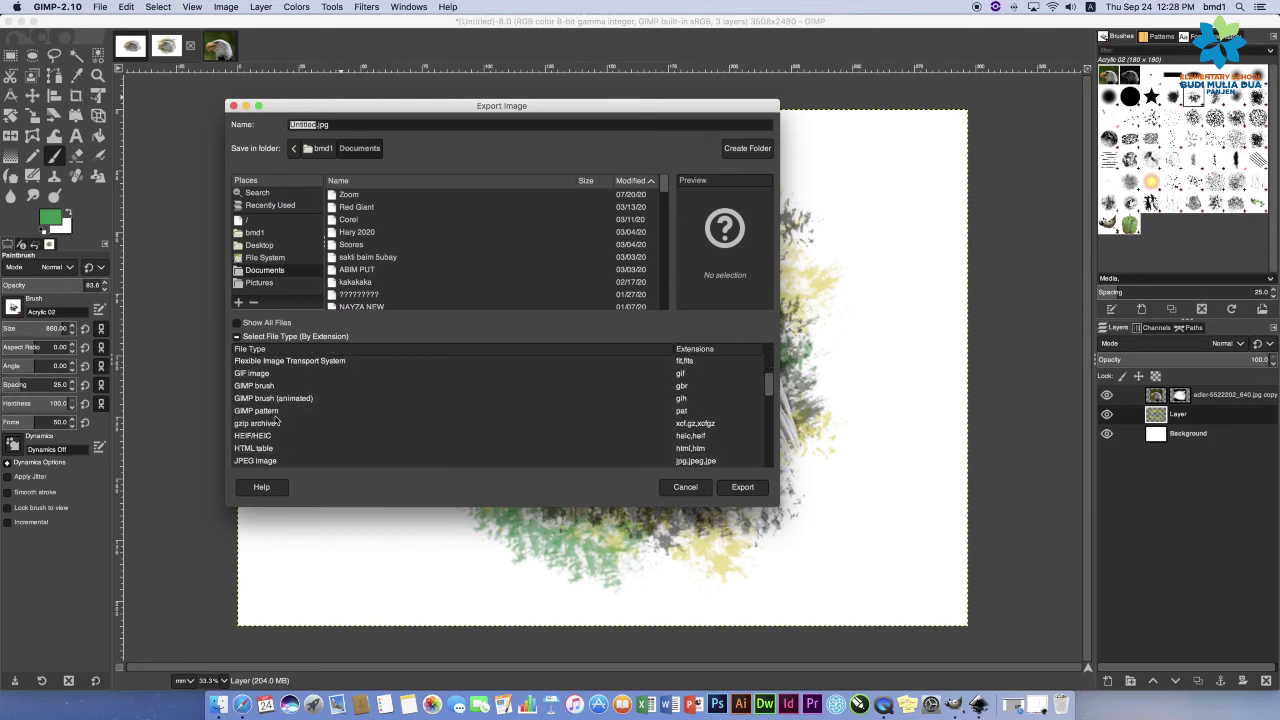
click(267, 463)
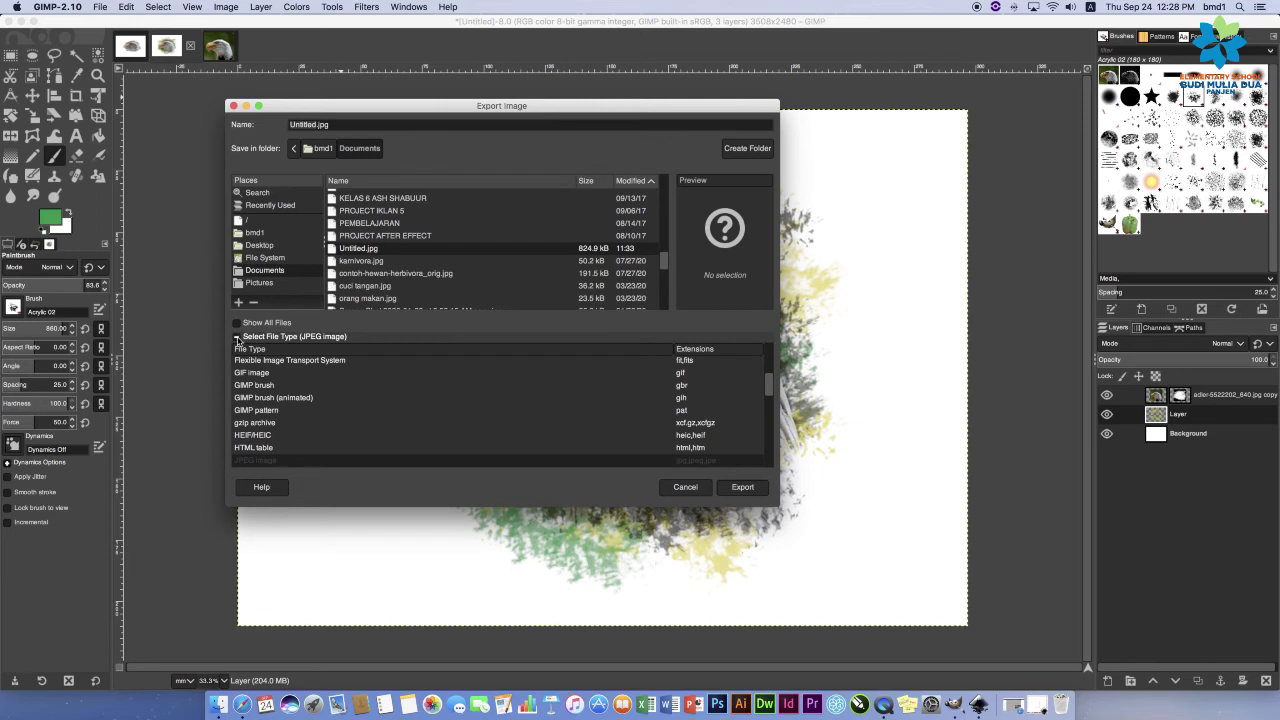
click(237, 339)
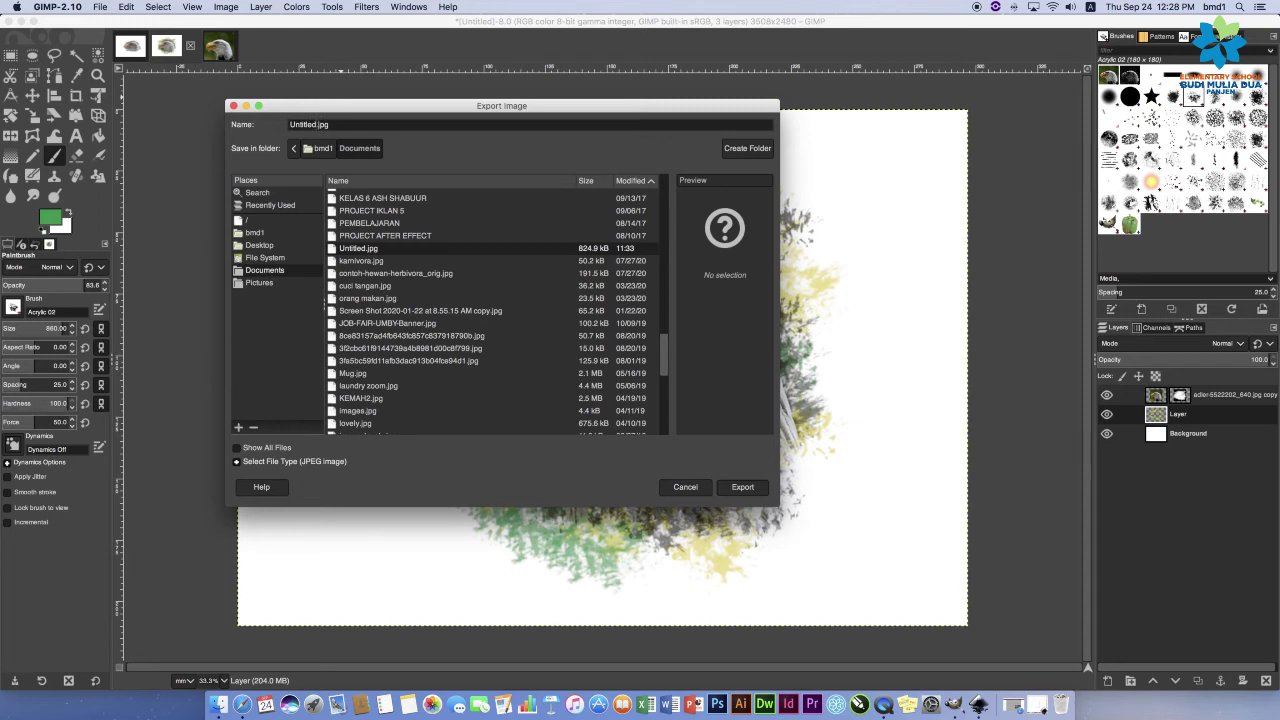
Name the file with the teacher's name followed by "-gambarelang-kelas5anas" and export it as JPEG into Documents with the offered options.
double_click(313, 124)
click(313, 124)
drag(317, 124, 287, 128)
text(mrbonar-gambaralang-kelas5anas)
click(743, 488)
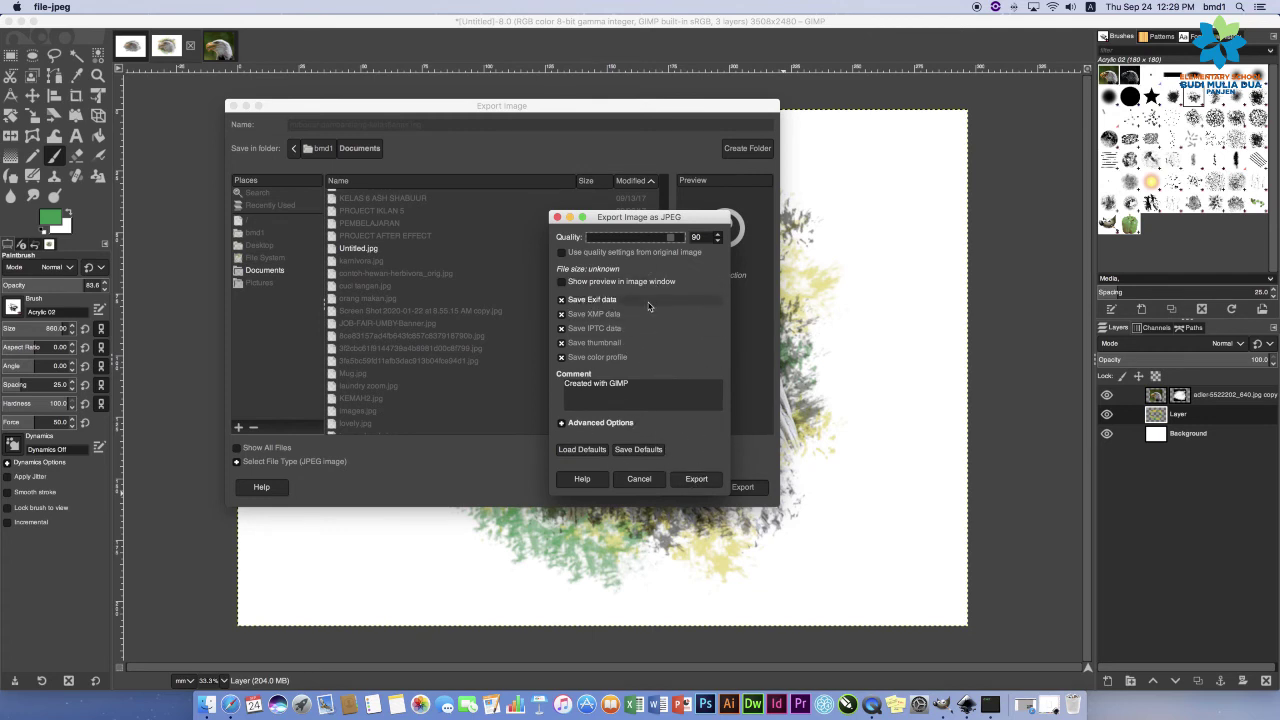
click(696, 481)
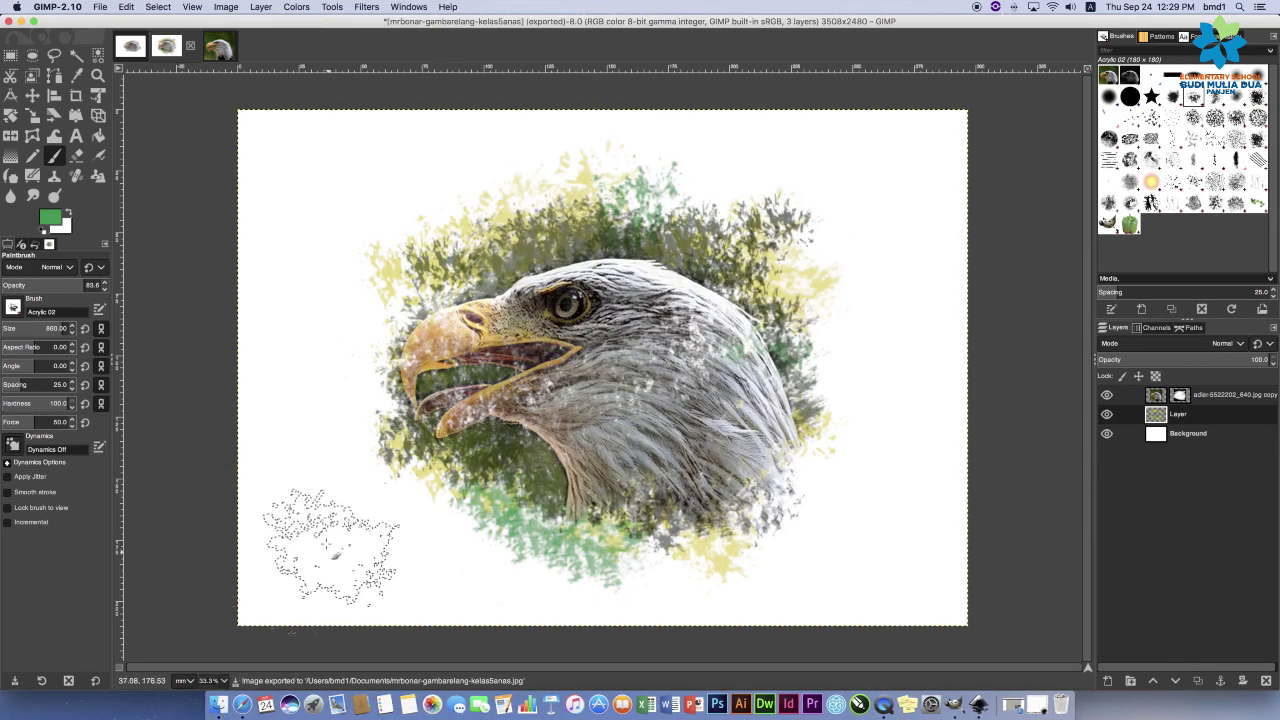
Switch to Finder, open the exported eagle JPEG from the Documents folder in Preview and view it full screen.
click(219, 704)
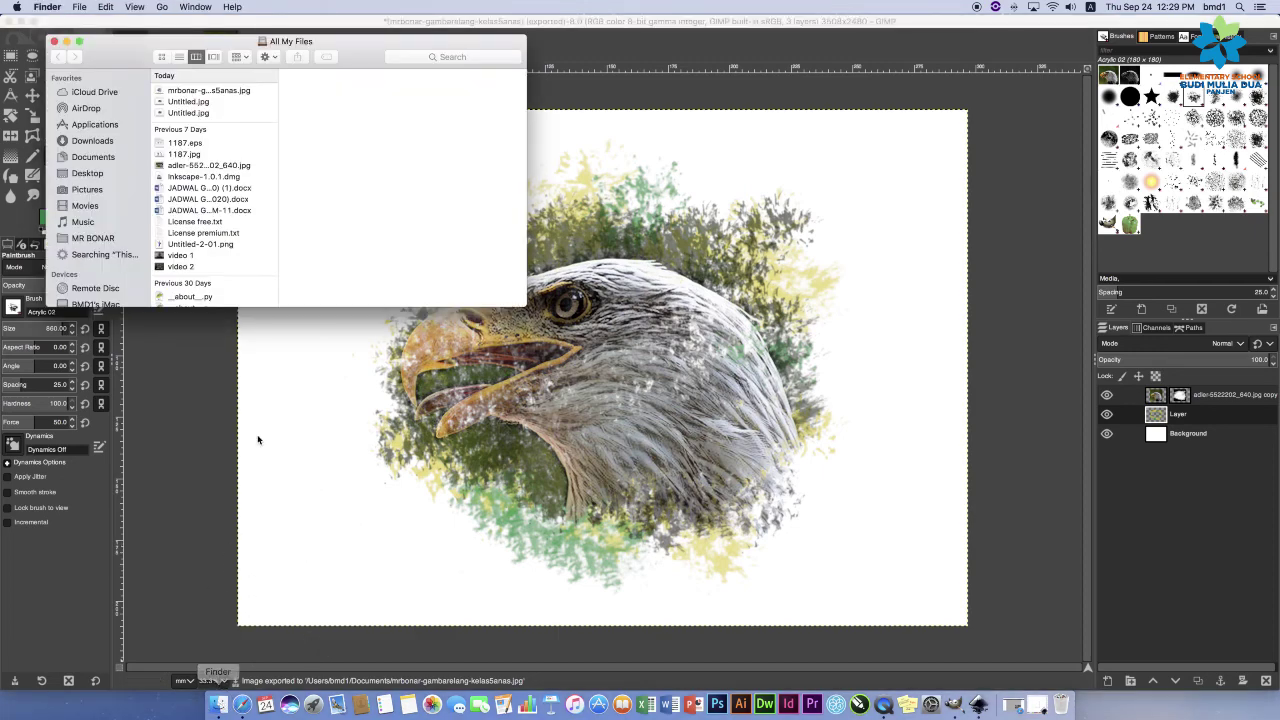
click(113, 157)
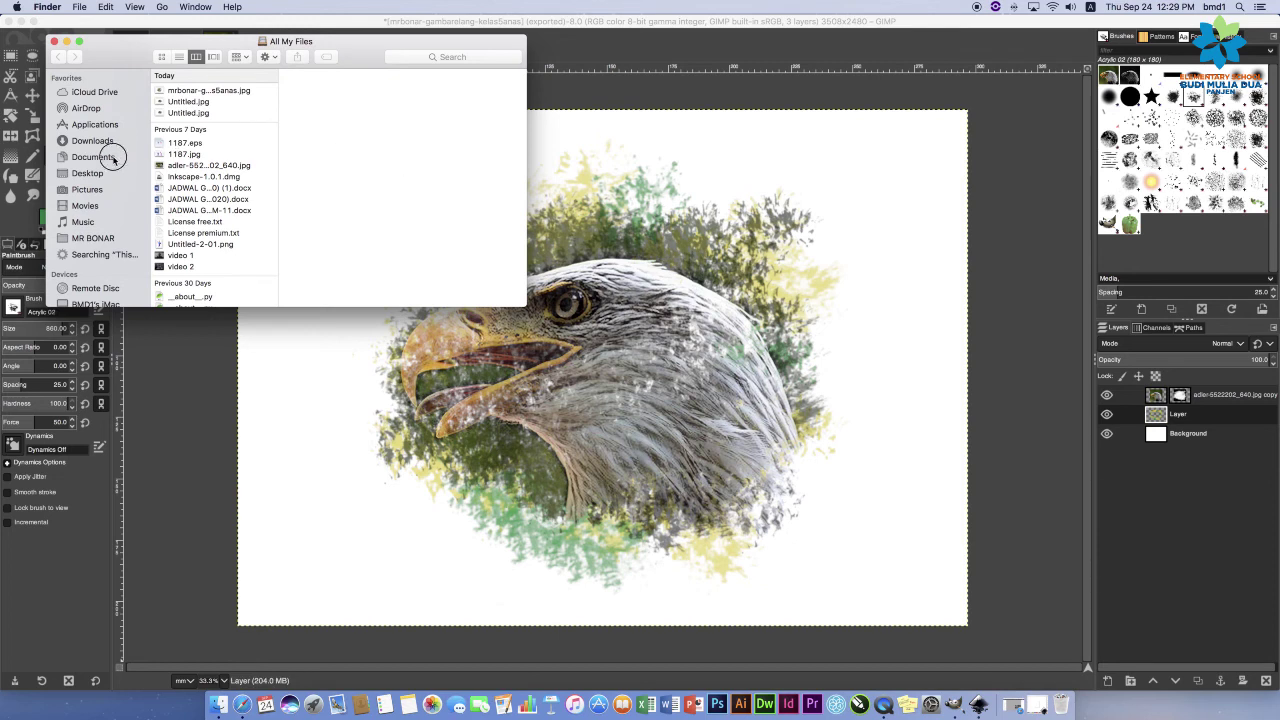
click(217, 90)
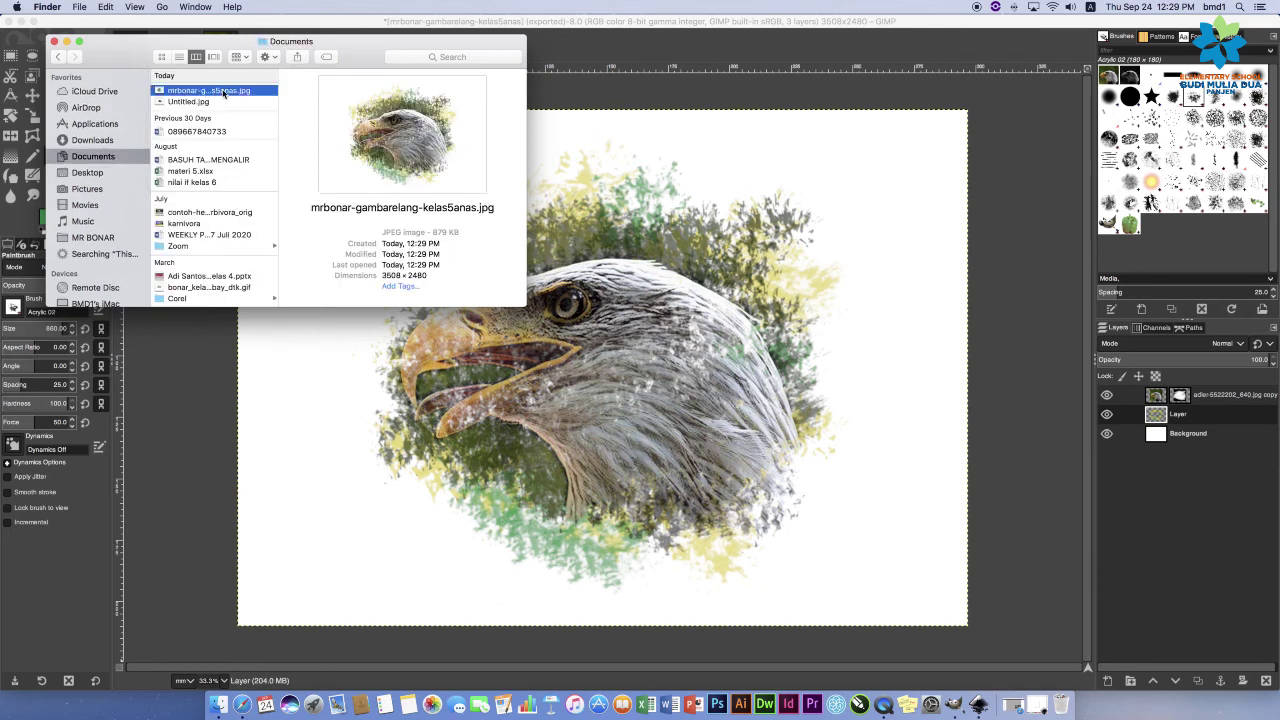
double_click(226, 91)
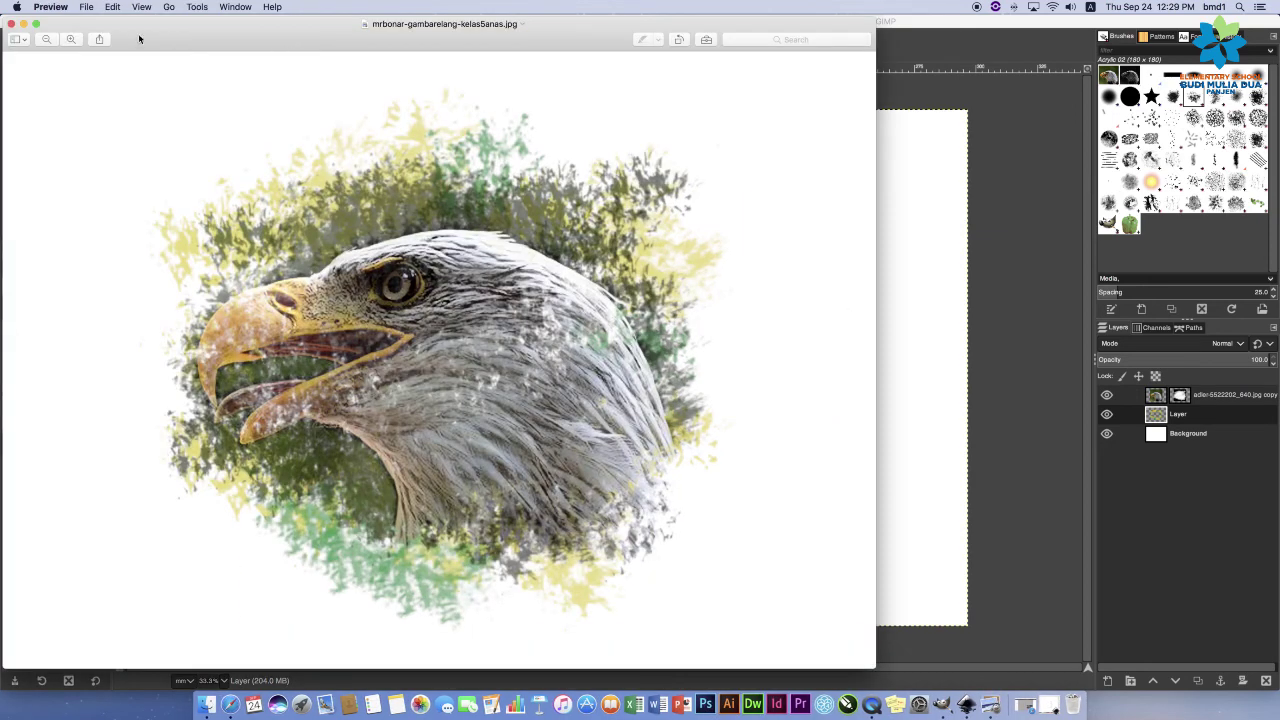
click(36, 23)
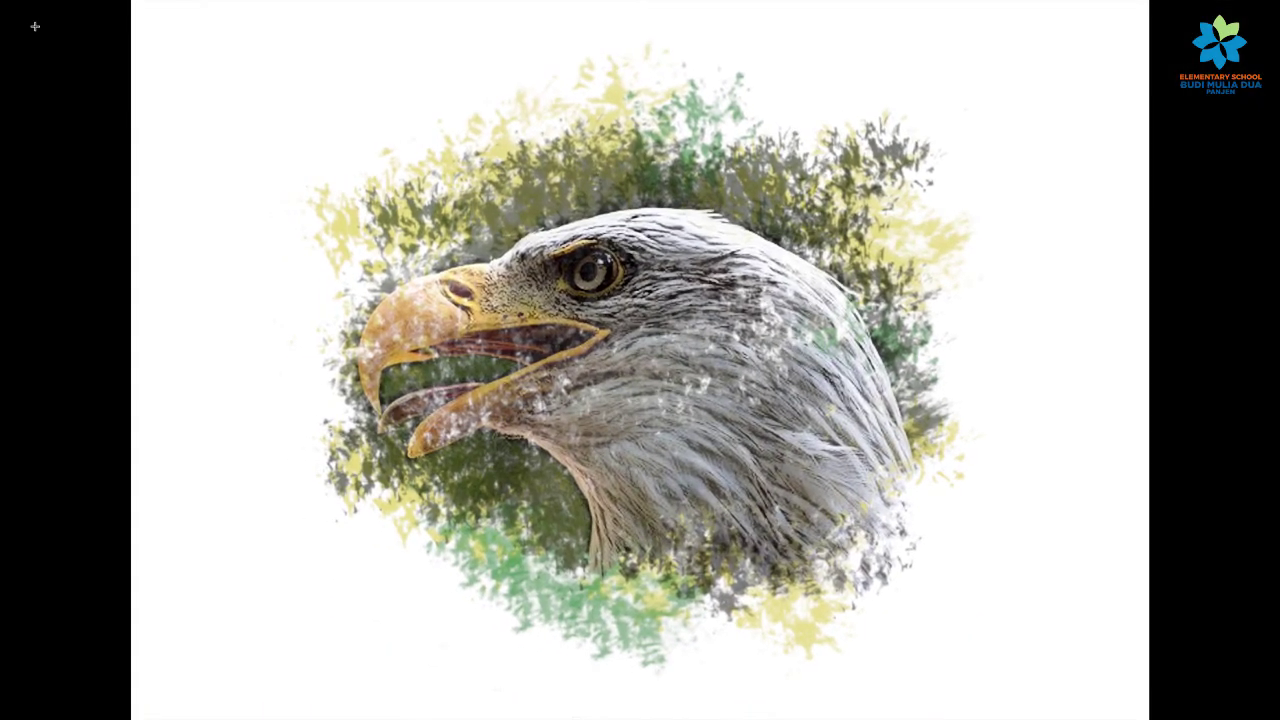